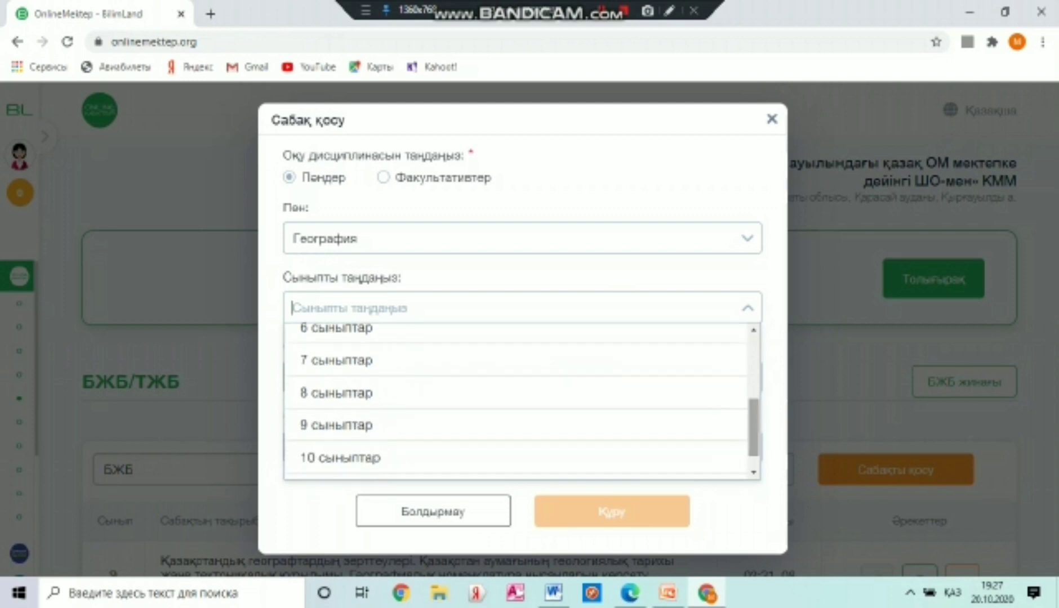
- Complete the lesson form with 9 сыныптар, Қазақ тілі оқуы, lesson type ТЖБ and Жаңа ТЖБ, and create the lesson
{"action": "left_click", "coordinate": [666, 421]}
{"action": "left_click", "coordinate": [747, 378]}
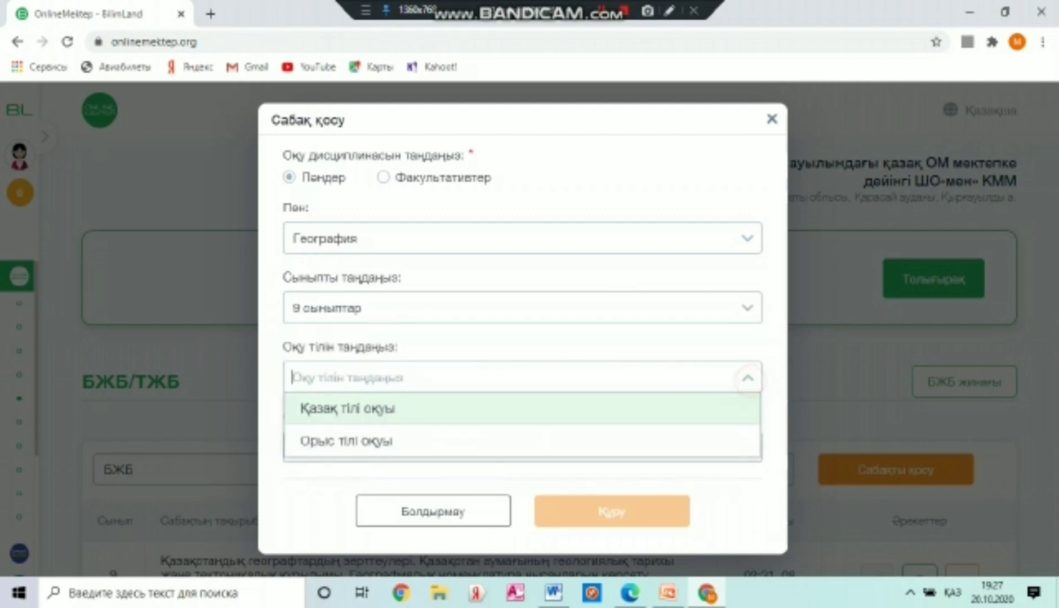
{"action": "left_click", "coordinate": [702, 407]}
{"action": "left_click", "coordinate": [746, 447]}
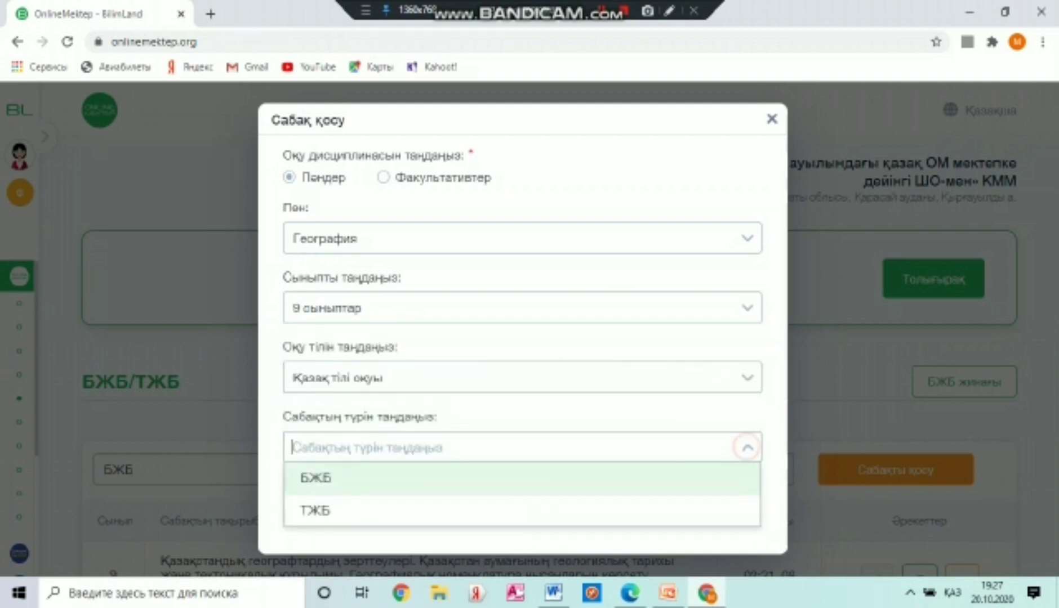
{"action": "left_click", "coordinate": [638, 503]}
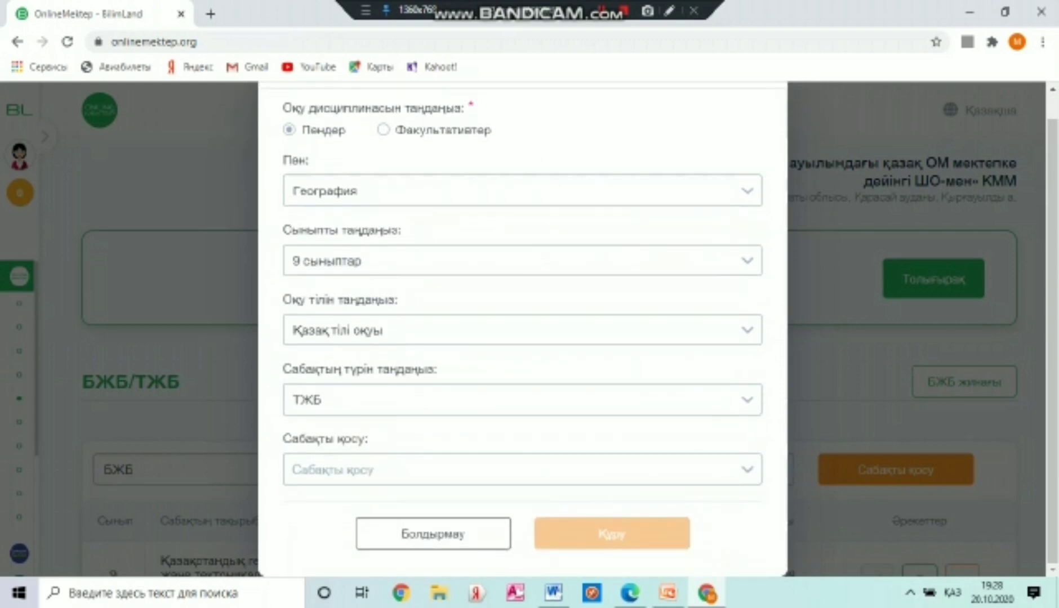
{"action": "left_click", "coordinate": [747, 470]}
{"action": "left_click", "coordinate": [639, 498]}
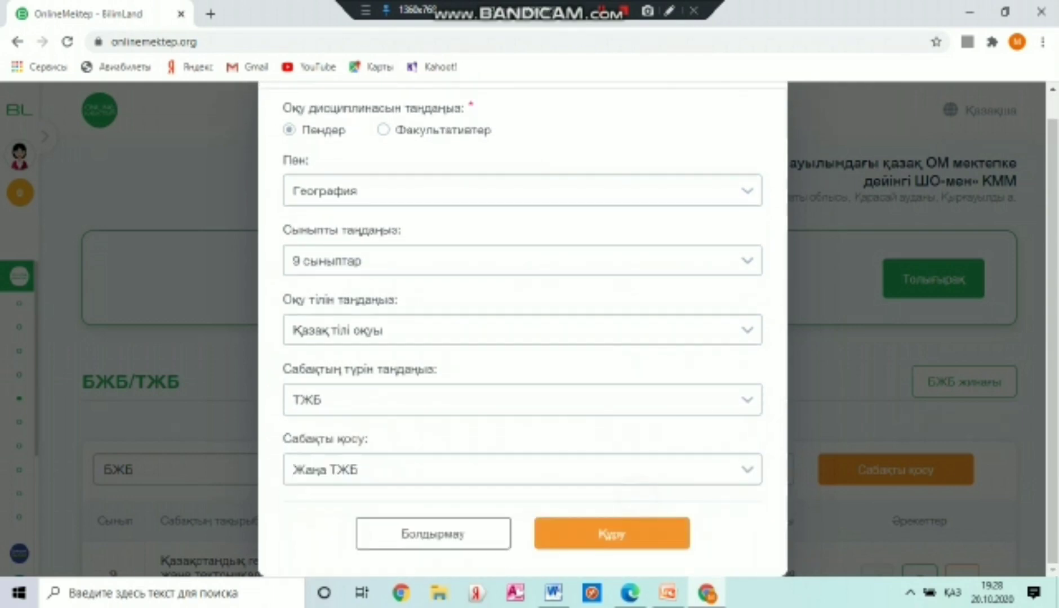
{"action": "left_click", "coordinate": [612, 533]}
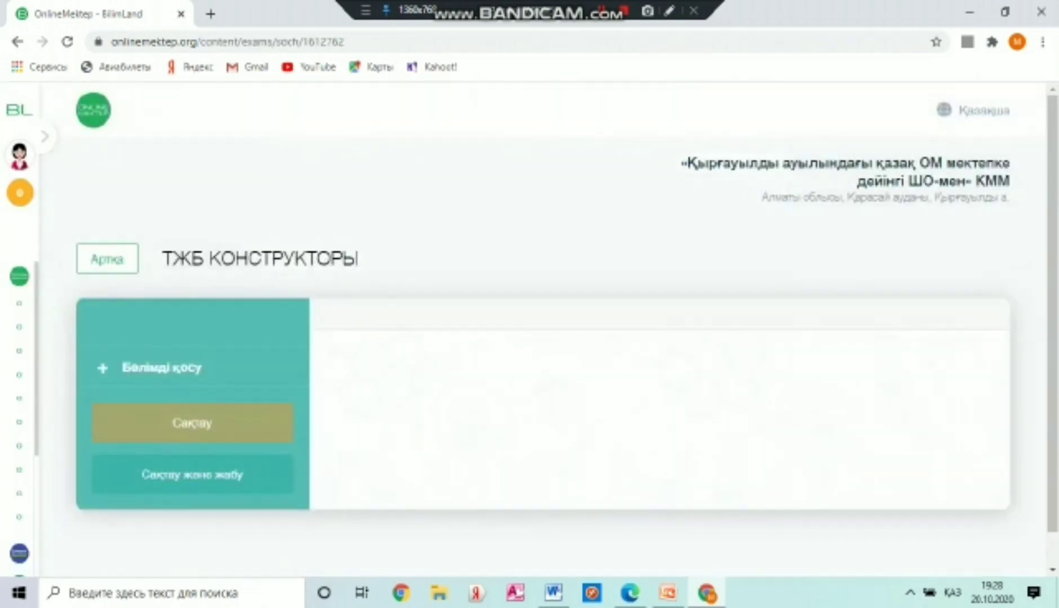
- Copy the Мақсаты heading and its four objectives from the Word document into the ЖИЫНТЫҚ БАҒАЛАУДЫҢ ЕРЕКШЕЛІГІ text in the browser
{"action": "scroll", "coordinate": [543, 329], "scroll_direction": "down", "scroll_amount": 4}
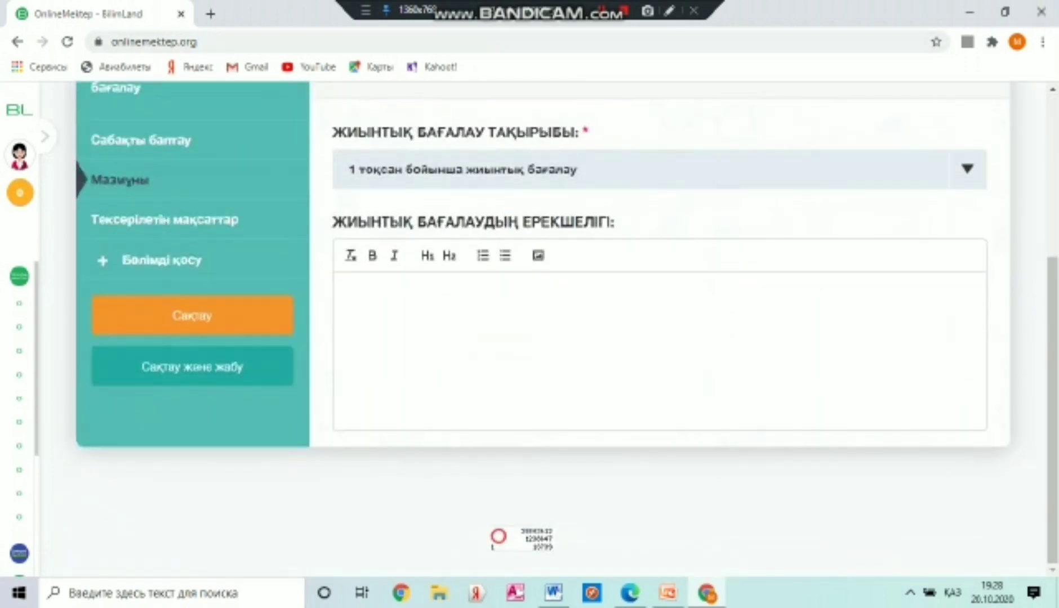
{"action": "left_click", "coordinate": [444, 304]}
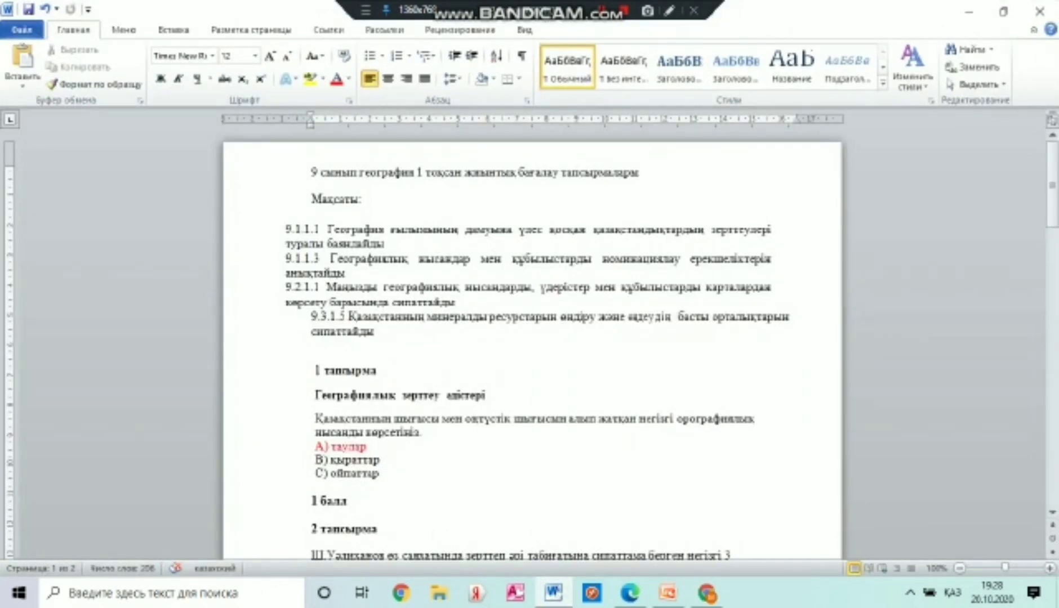
{"action": "left_click_drag", "start_coordinate": [378, 332], "coordinate": [312, 198]}
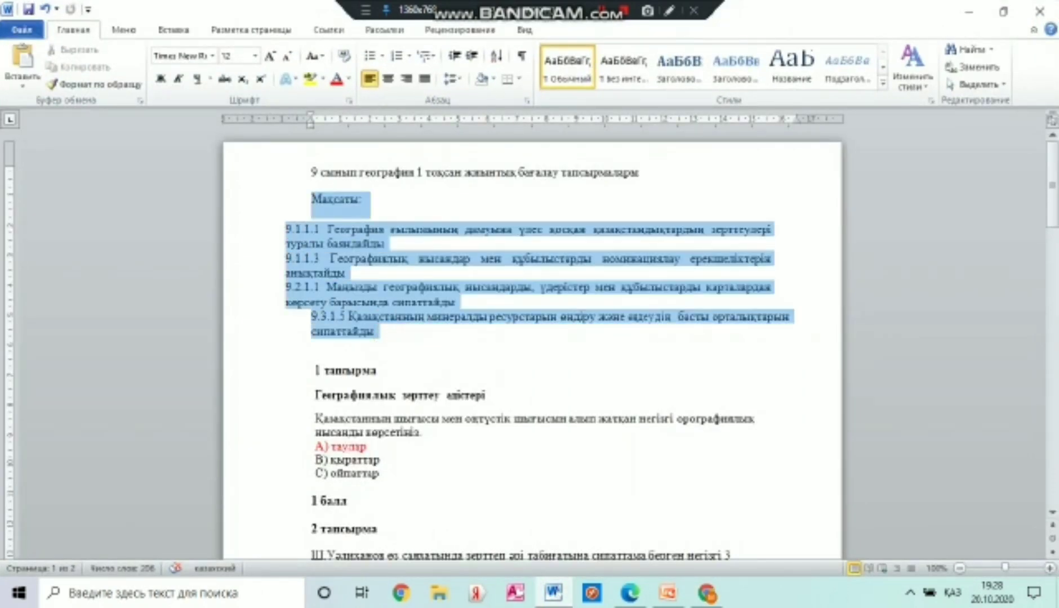
{"action": "right_click", "coordinate": [345, 225]}
{"action": "left_click", "coordinate": [383, 256]}
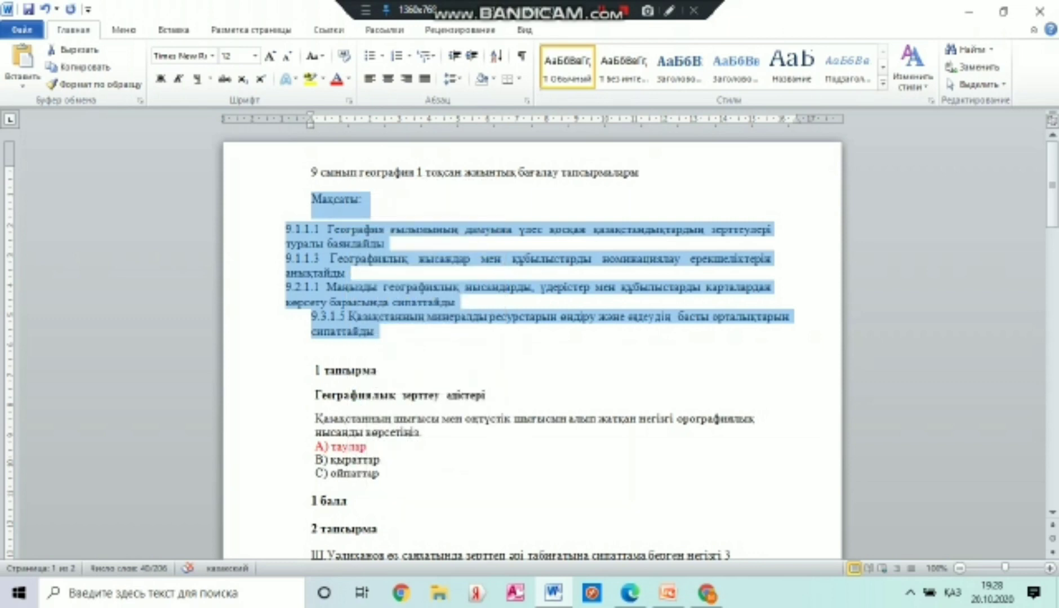
{"action": "left_click", "coordinate": [707, 593]}
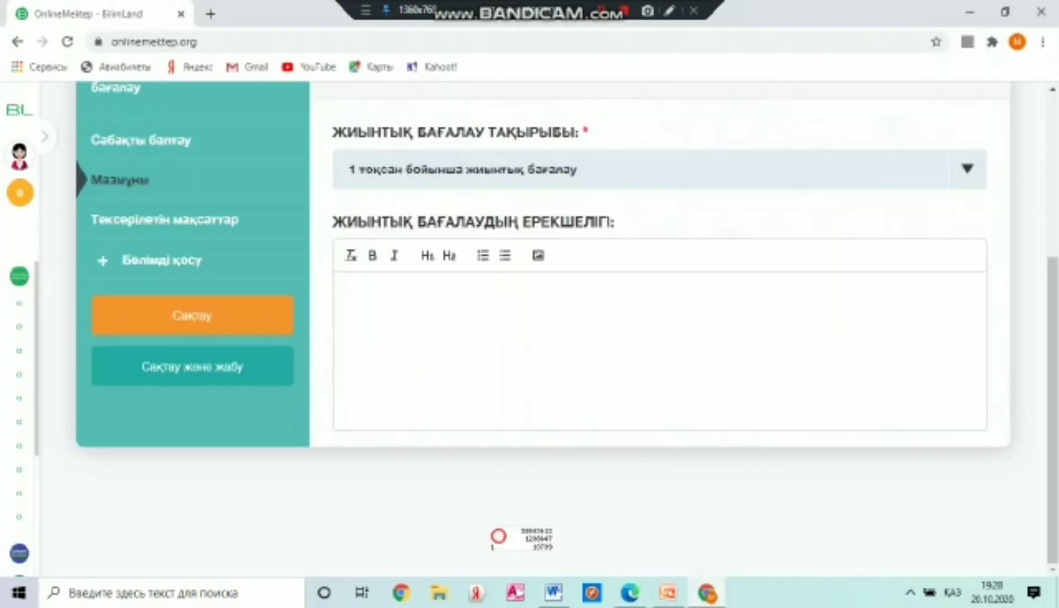
{"action": "right_click", "coordinate": [355, 288]}
{"action": "left_click", "coordinate": [406, 414]}
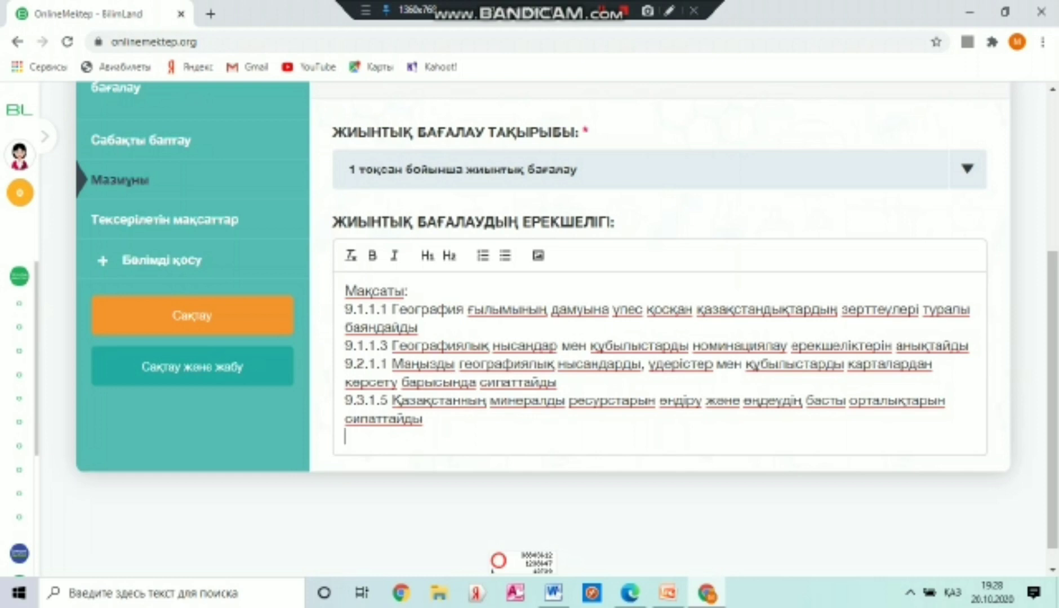
- In Тексерілетін мақсаттар, fill Мақсат №1 with objective 9.1.1.1 from the Word document and set its thinking level to Білім және түсіну
{"action": "left_click", "coordinate": [101, 219]}
{"action": "left_click", "coordinate": [401, 218]}
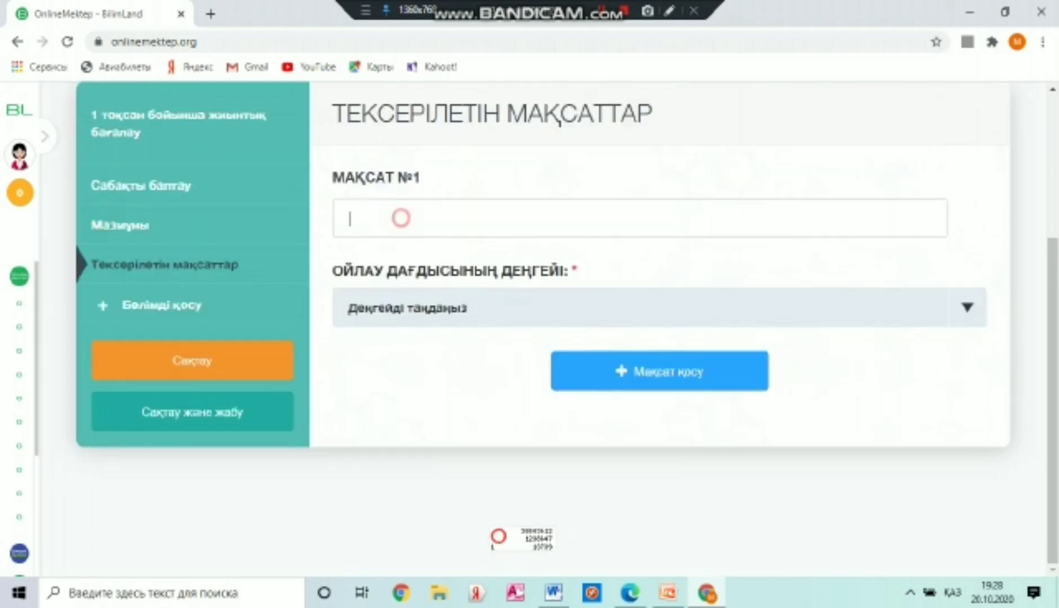
{"action": "left_click", "coordinate": [553, 592]}
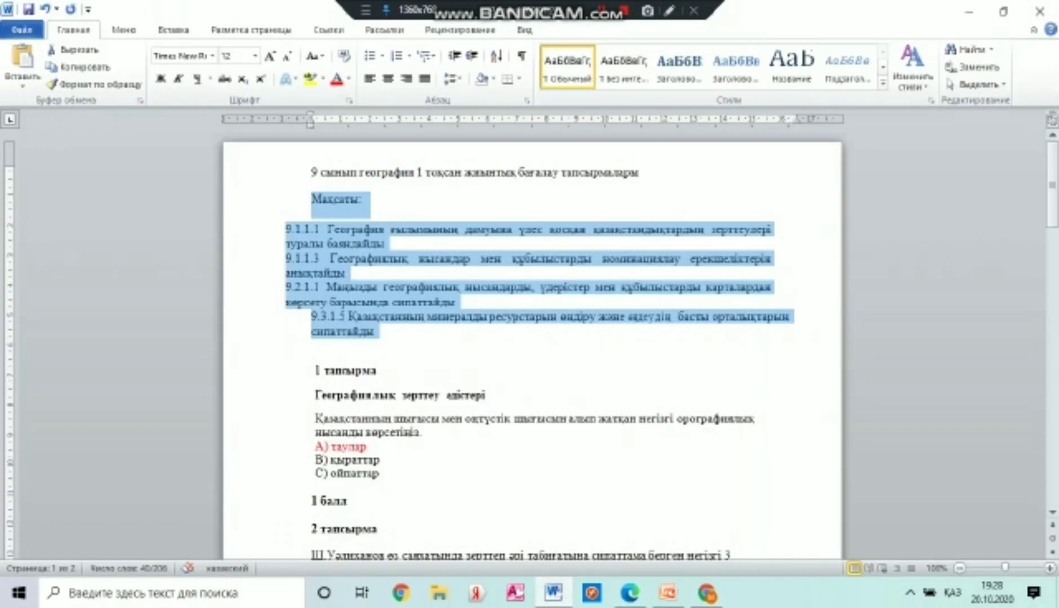
{"action": "left_click", "coordinate": [389, 245]}
{"action": "left_click_drag", "start_coordinate": [389, 244], "coordinate": [286, 230]}
{"action": "right_click", "coordinate": [285, 229]}
{"action": "left_click", "coordinate": [333, 264]}
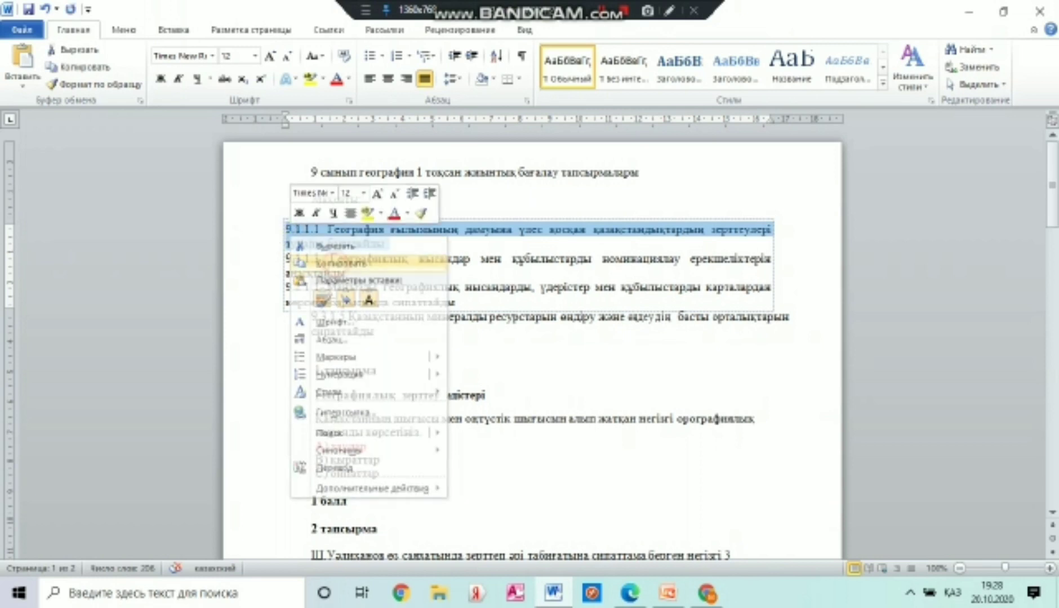
{"action": "left_click", "coordinate": [707, 592]}
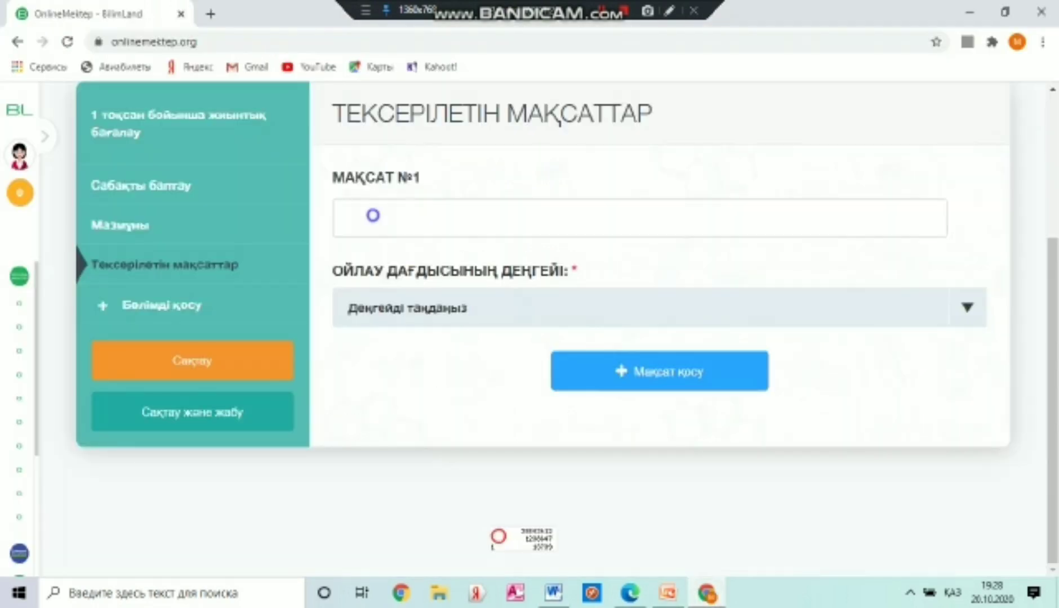
{"action": "right_click", "coordinate": [371, 217]}
{"action": "left_click", "coordinate": [419, 340]}
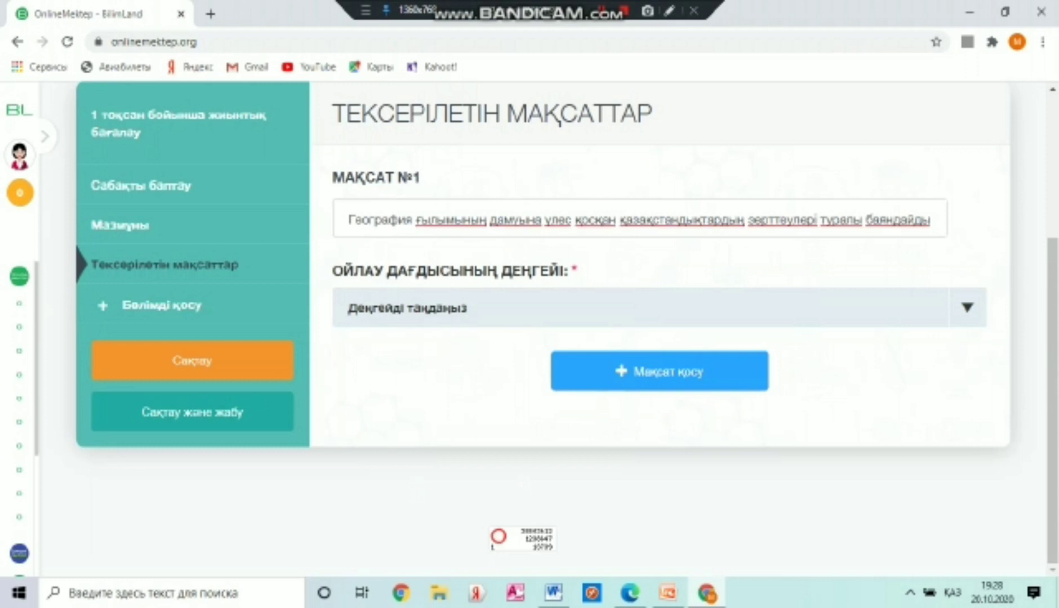
{"action": "left_click", "coordinate": [964, 308]}
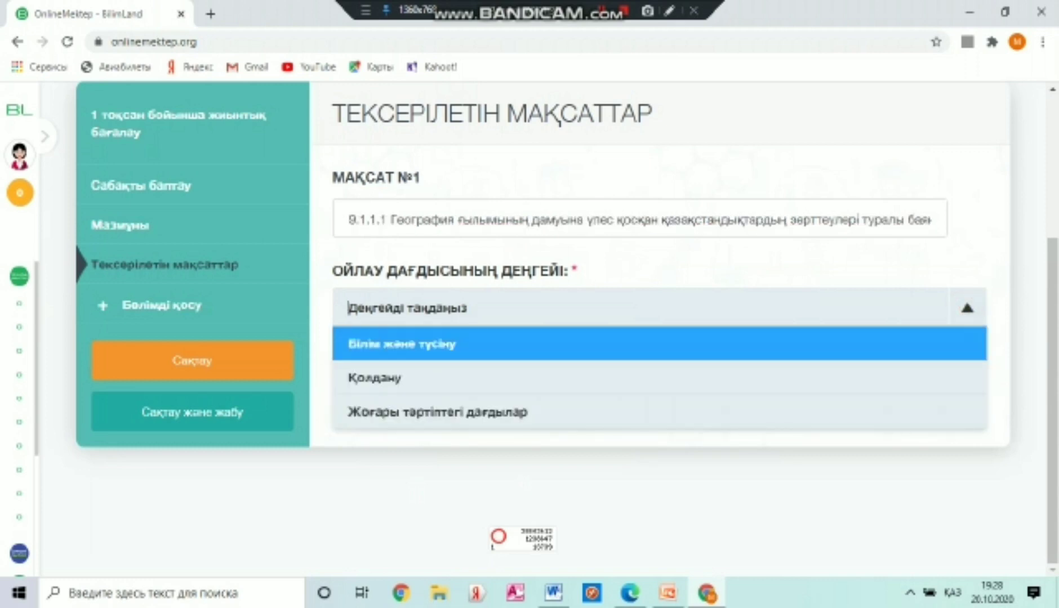
{"action": "left_click", "coordinate": [702, 344]}
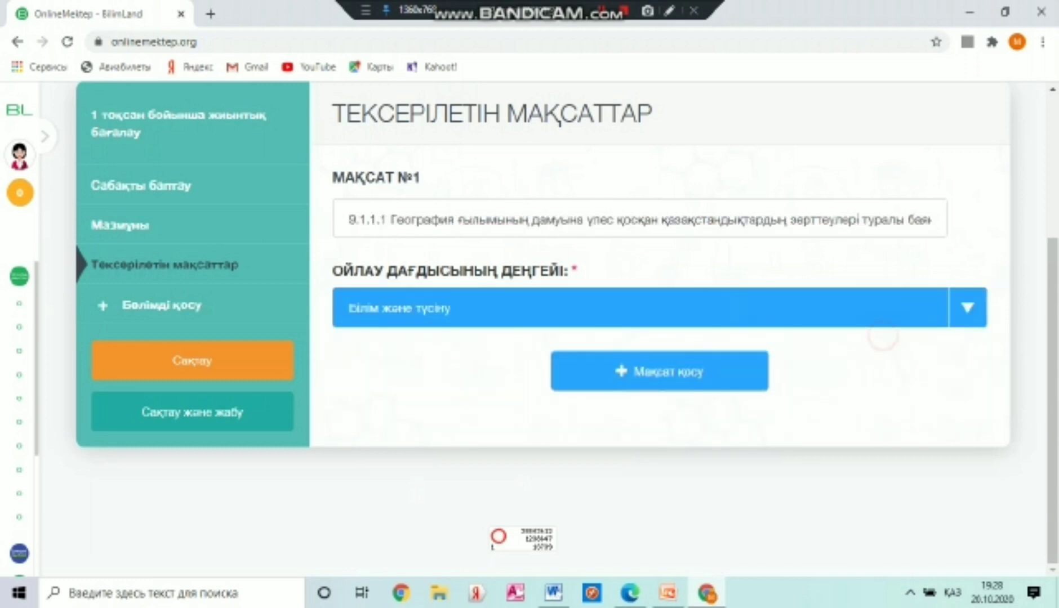
- Add Мақсат №2 with objective 9.1.1.3 copied from the Word document and set its thinking level to Білім және түсіну
{"action": "left_click", "coordinate": [702, 371]}
{"action": "left_click", "coordinate": [466, 250]}
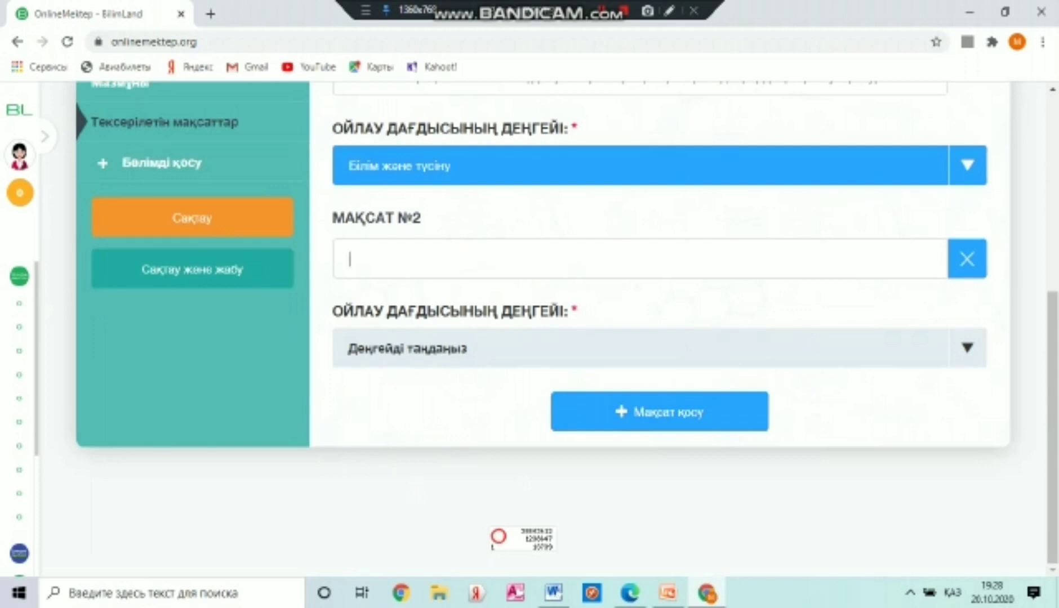
{"action": "left_click", "coordinate": [553, 593]}
{"action": "triple_click", "coordinate": [354, 274]}
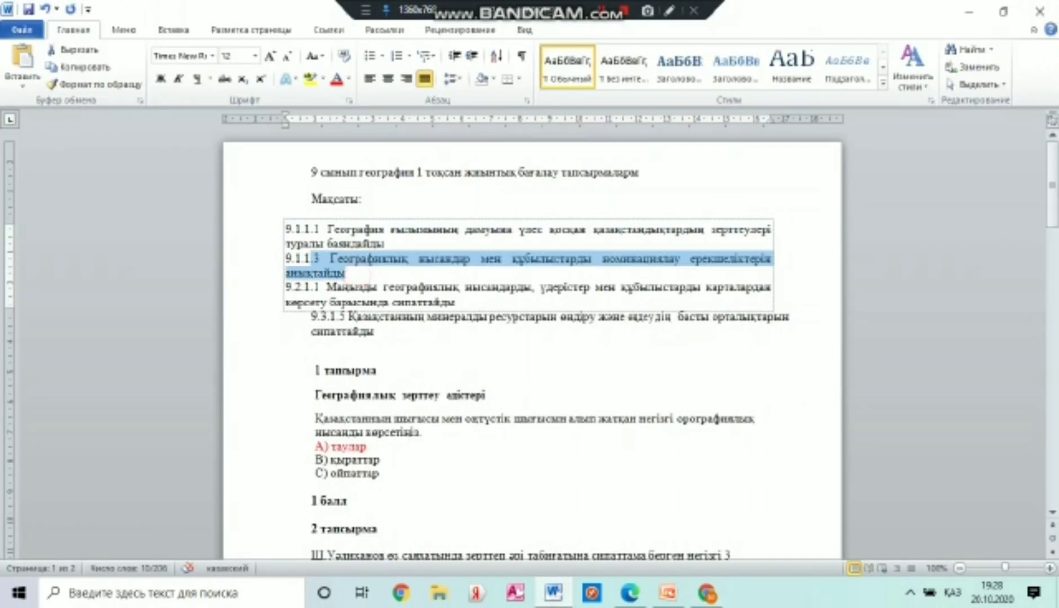
{"action": "right_click", "coordinate": [326, 275]}
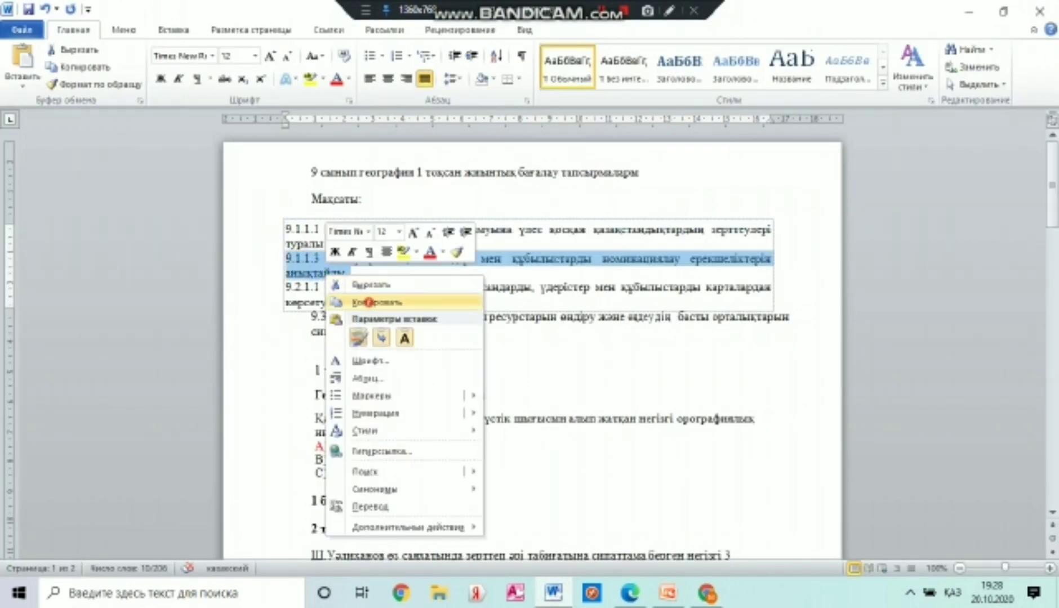
{"action": "left_click", "coordinate": [367, 303]}
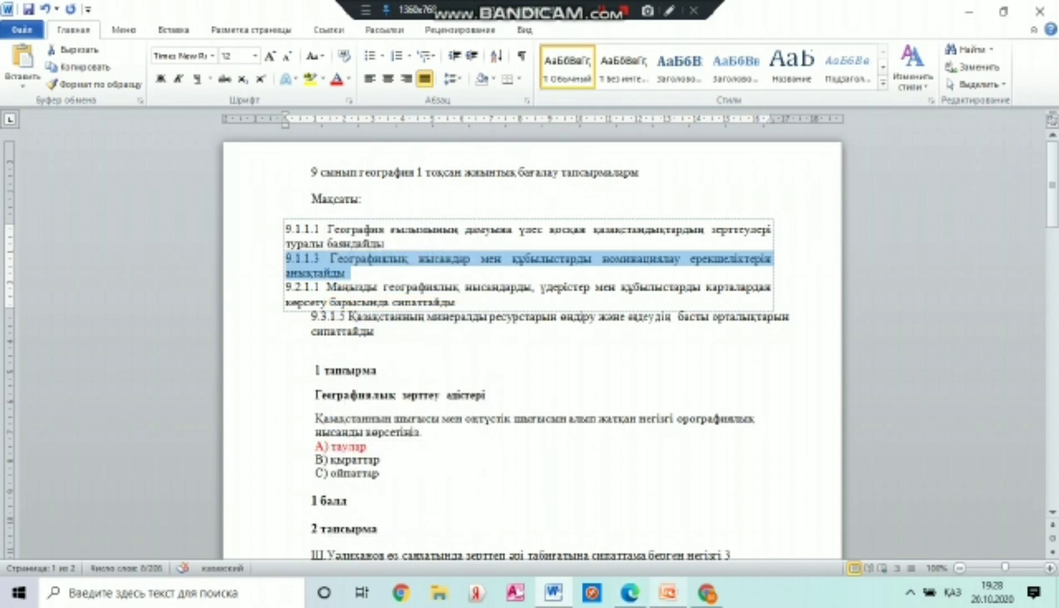
{"action": "left_click", "coordinate": [707, 593]}
{"action": "right_click", "coordinate": [358, 257]}
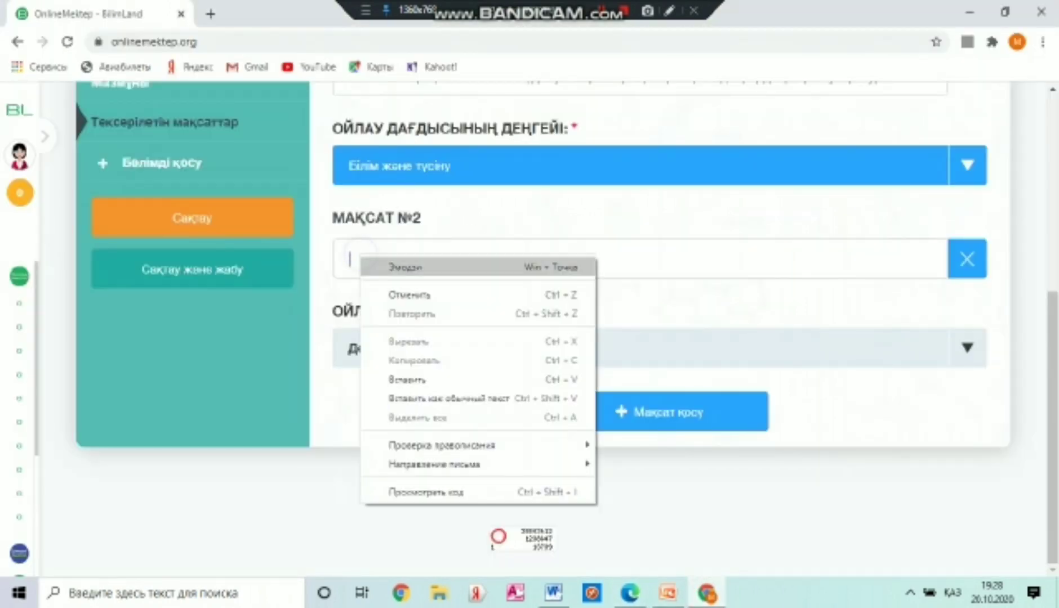
{"action": "left_click", "coordinate": [394, 376]}
{"action": "left_click", "coordinate": [967, 348]}
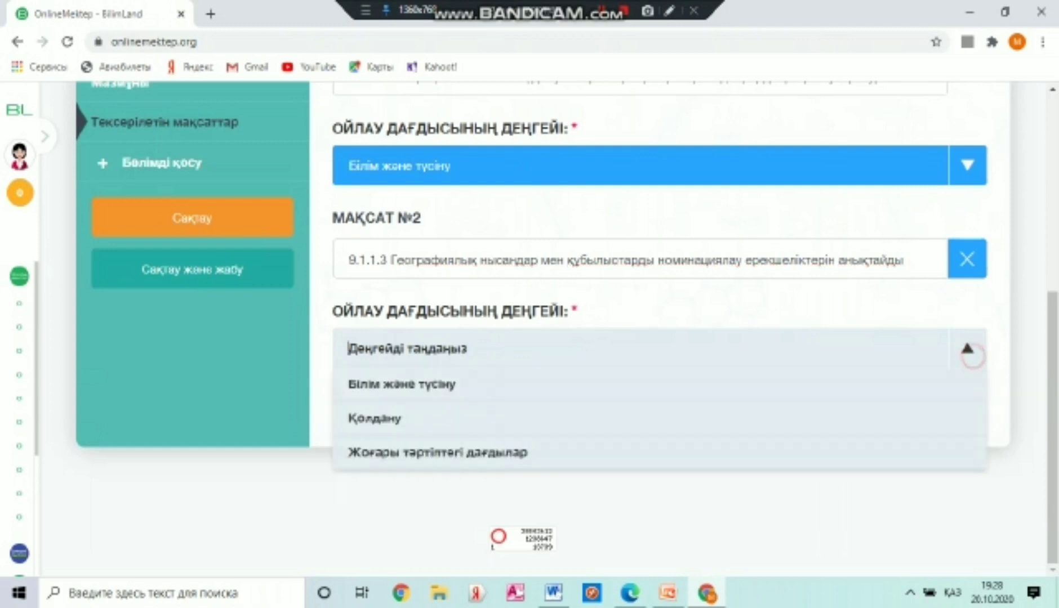
{"action": "left_click", "coordinate": [675, 383]}
- Add Мақсат №3 with objective 9.2.1.1 copied from the Word document and set its thinking level to Қолдану
{"action": "left_click", "coordinate": [648, 408]}
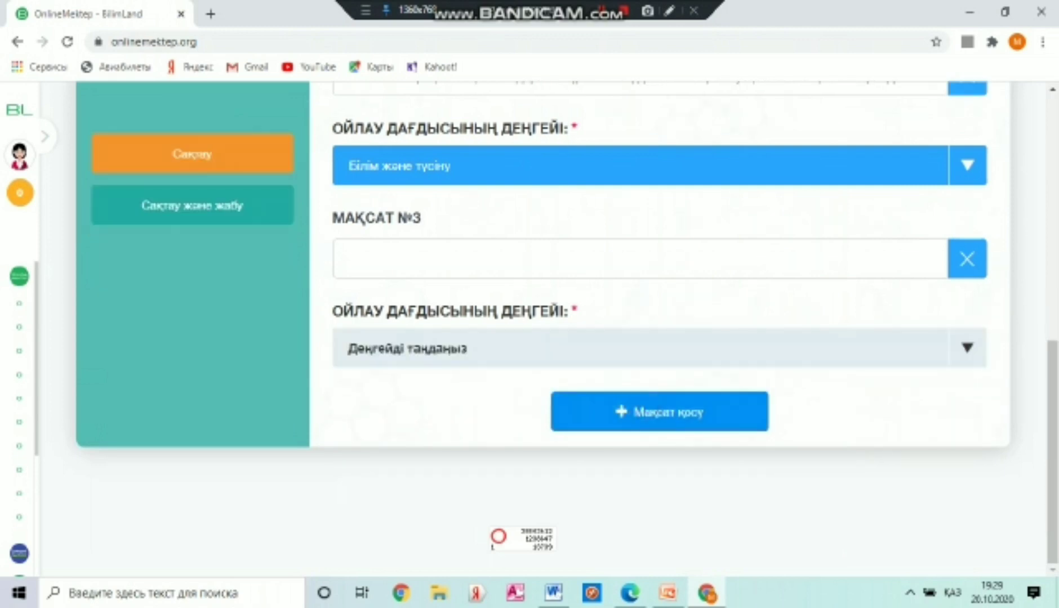
{"action": "left_click", "coordinate": [437, 250]}
{"action": "key", "text": "alt+Tab"}
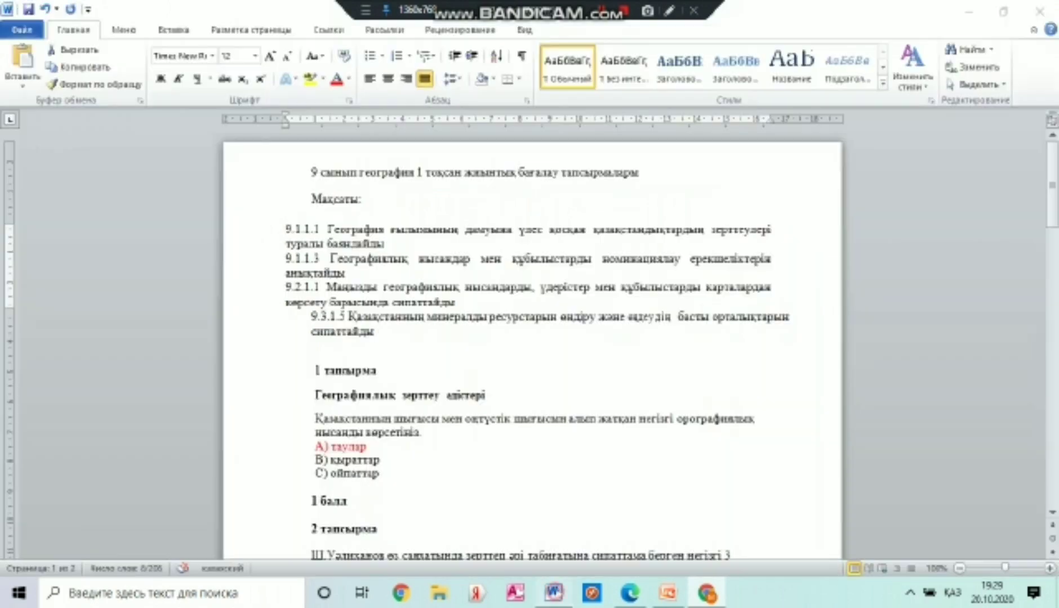
{"action": "left_click_drag", "start_coordinate": [459, 302], "coordinate": [293, 287]}
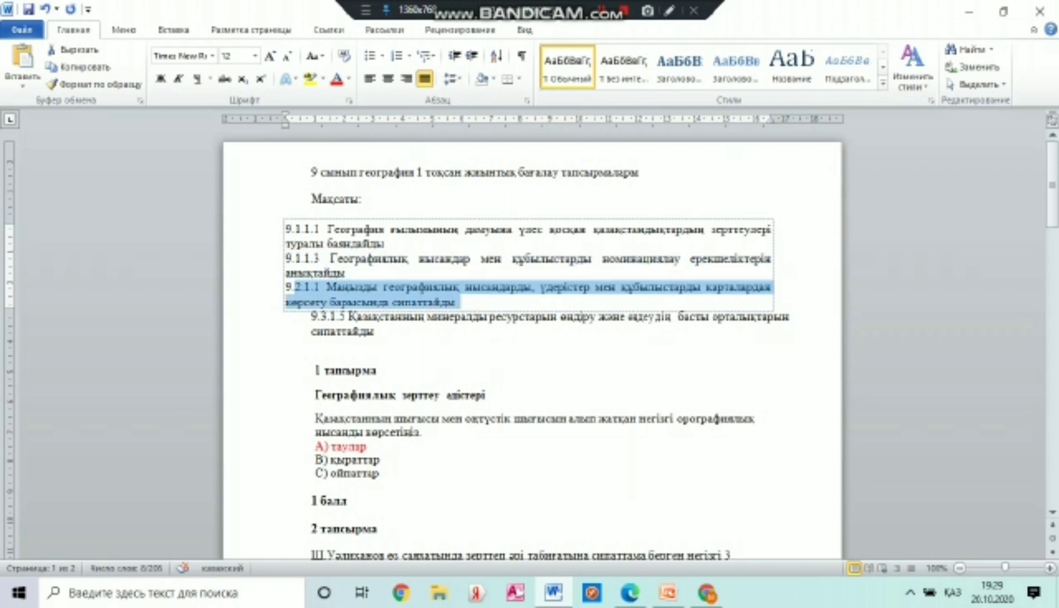
{"action": "right_click", "coordinate": [288, 285]}
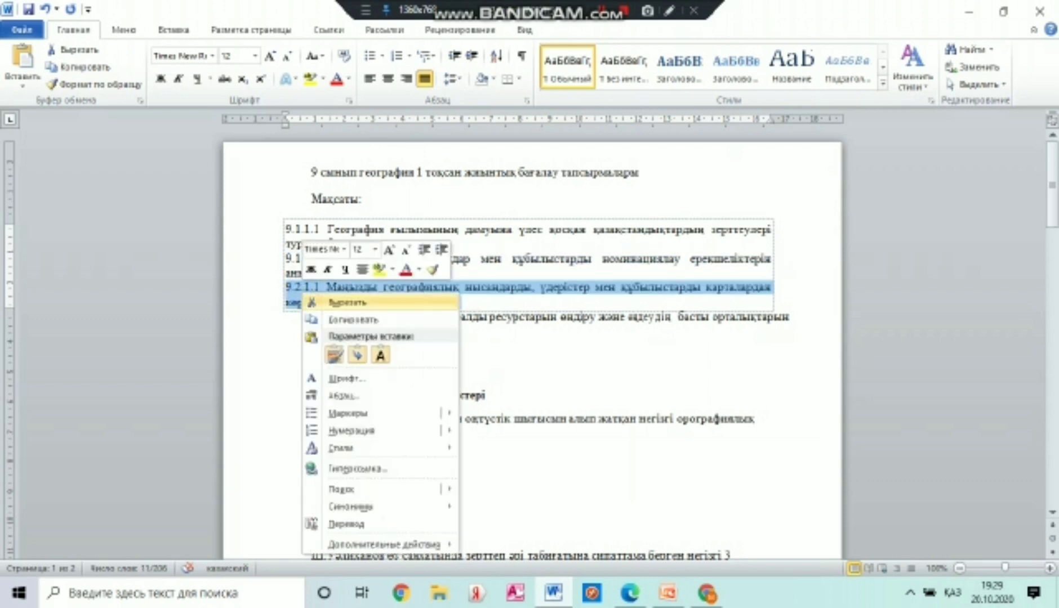
{"action": "left_click", "coordinate": [331, 314]}
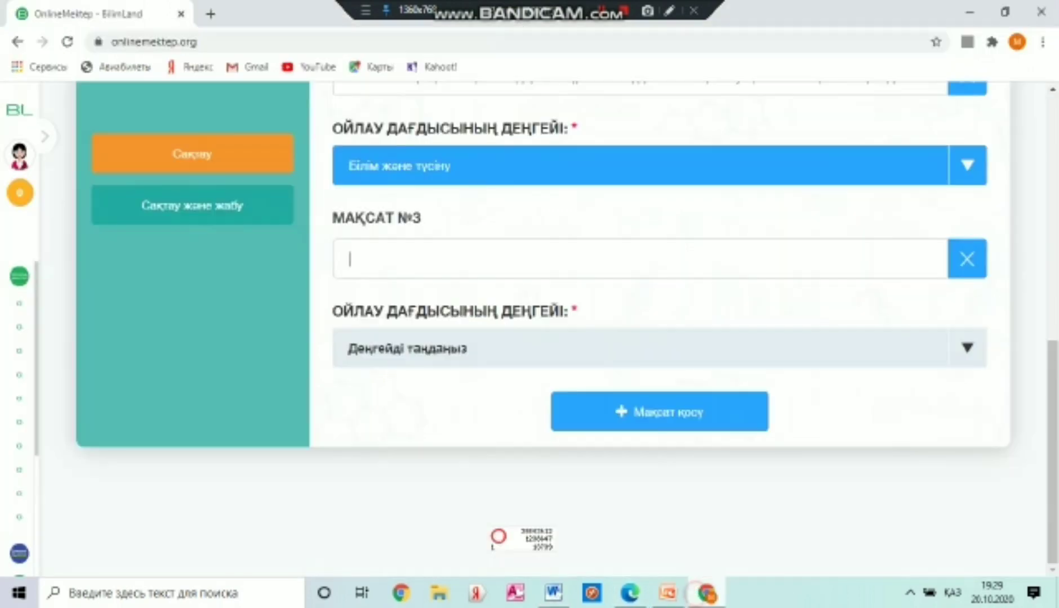
{"action": "left_click", "coordinate": [707, 592]}
{"action": "right_click", "coordinate": [349, 257]}
{"action": "left_click", "coordinate": [405, 379]}
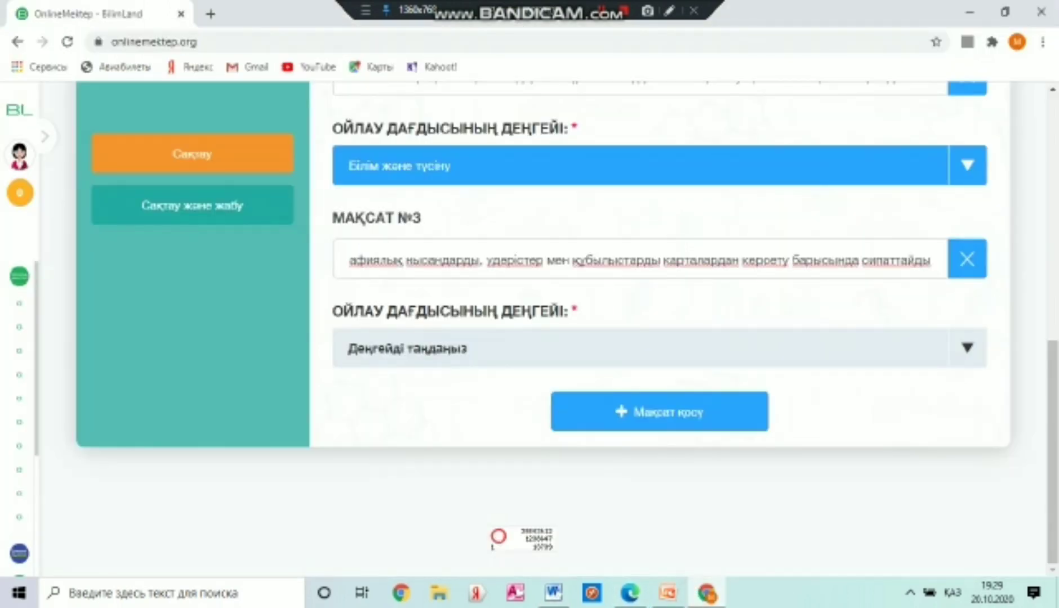
{"action": "left_click", "coordinate": [406, 348]}
{"action": "left_click", "coordinate": [658, 415]}
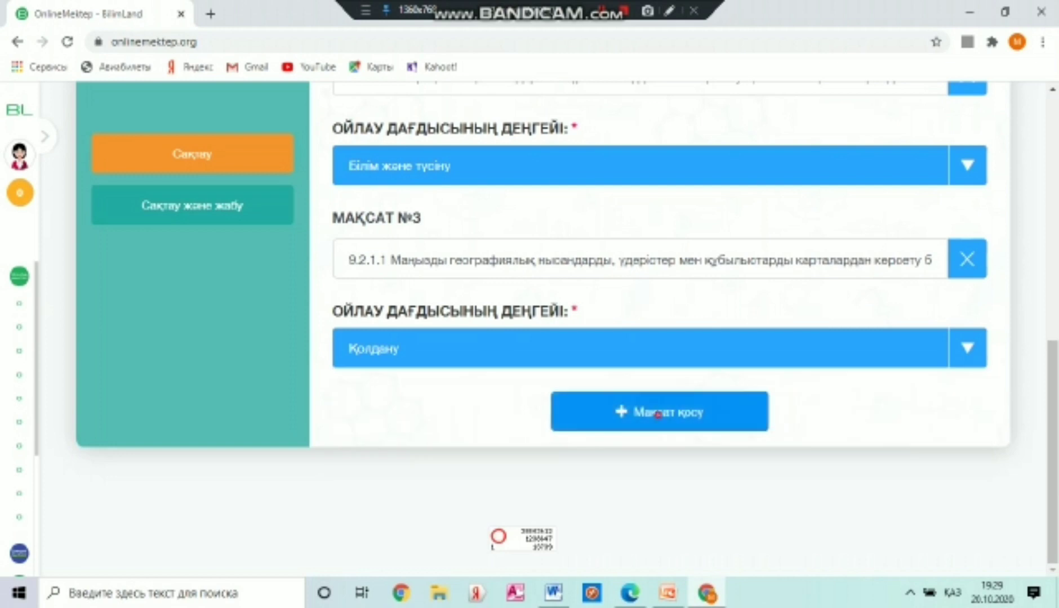
- Add Мақсат №4 with objective 9.3.1.5 copied from the Word document and set its thinking level to Қолдану
{"action": "left_click", "coordinate": [658, 416]}
{"action": "left_click", "coordinate": [389, 259]}
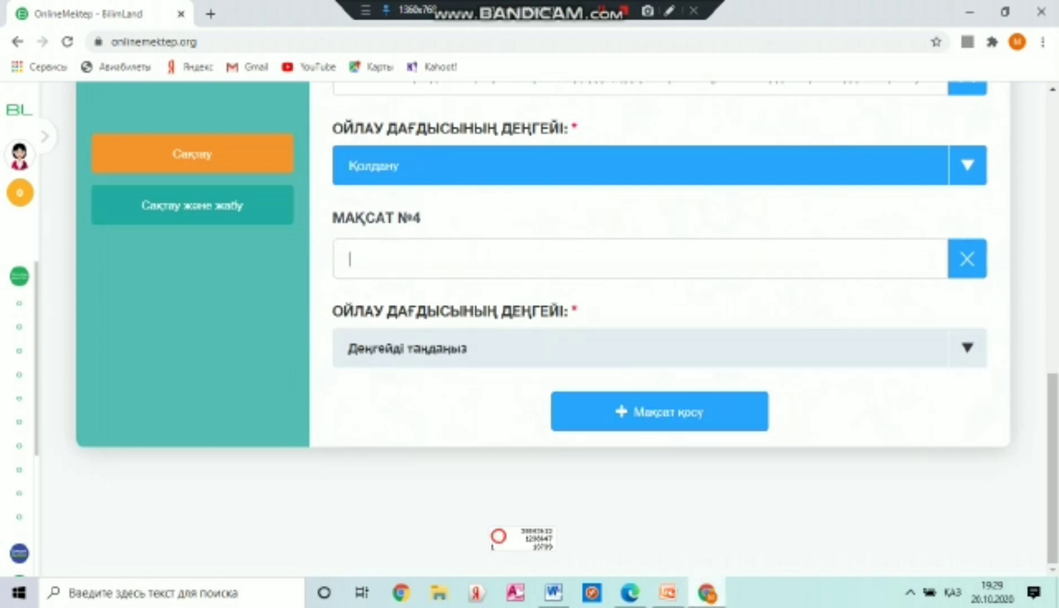
{"action": "left_click", "coordinate": [553, 592]}
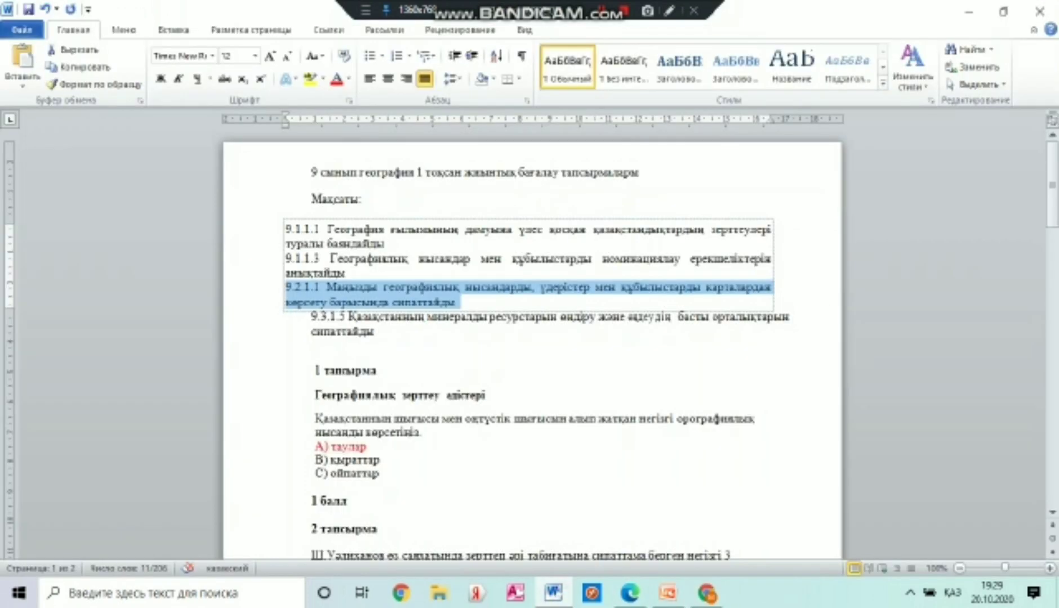
{"action": "scroll", "coordinate": [532, 338], "scroll_direction": "down", "scroll_amount": 2}
{"action": "left_click_drag", "start_coordinate": [385, 256], "coordinate": [318, 240]}
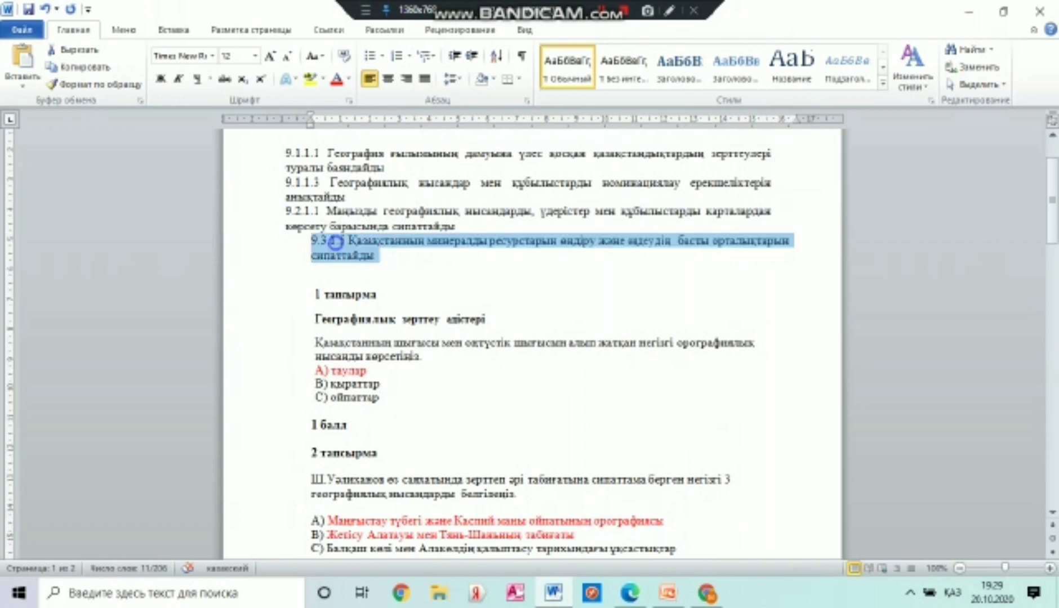
{"action": "right_click", "coordinate": [336, 245]}
{"action": "left_click", "coordinate": [383, 270]}
{"action": "left_click", "coordinate": [706, 593]}
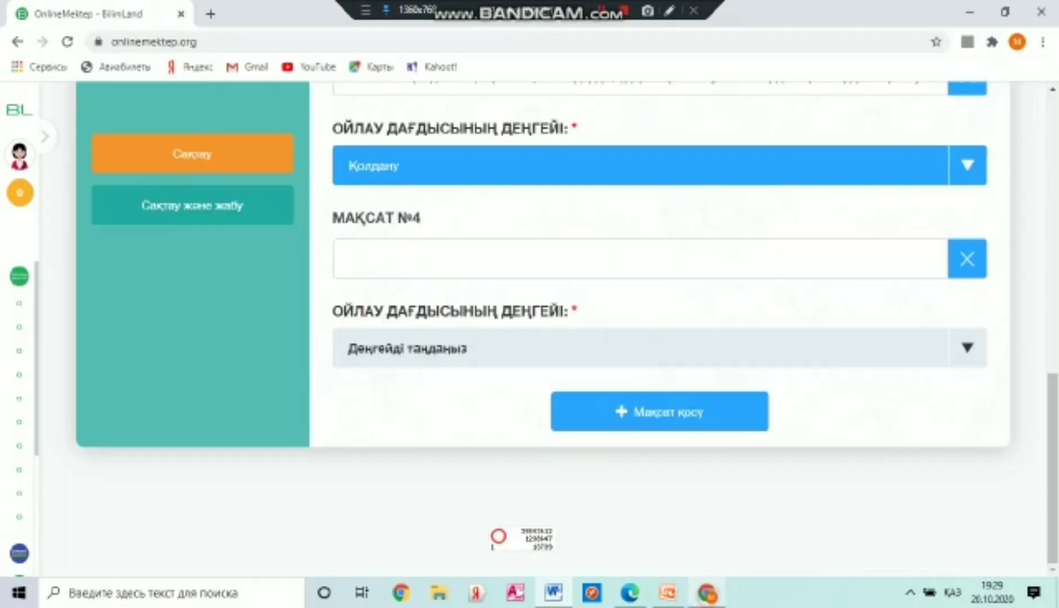
{"action": "right_click", "coordinate": [384, 263]}
{"action": "left_click", "coordinate": [478, 405]}
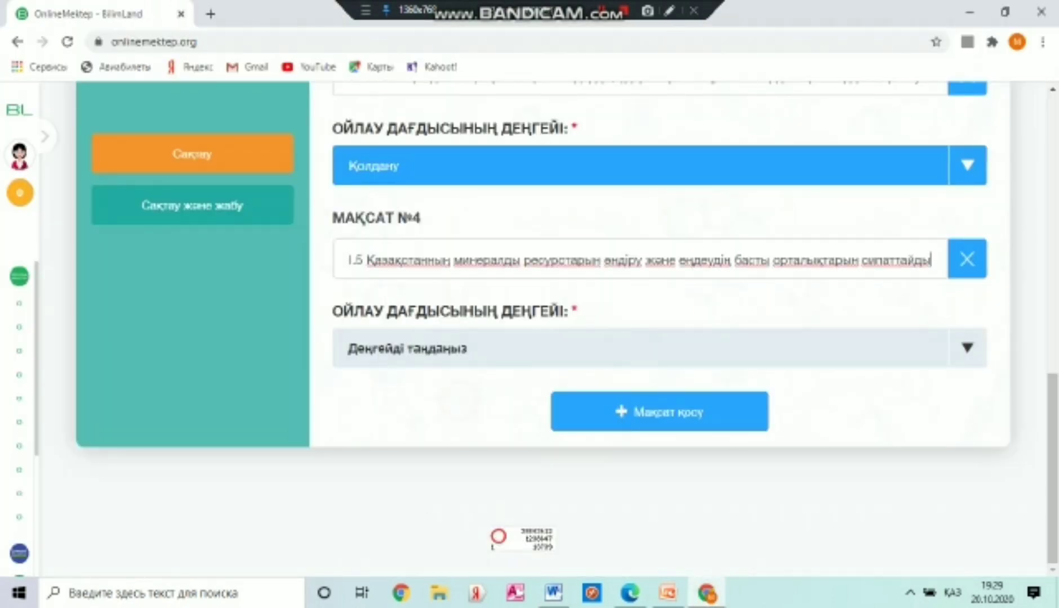
{"action": "left_click", "coordinate": [967, 348]}
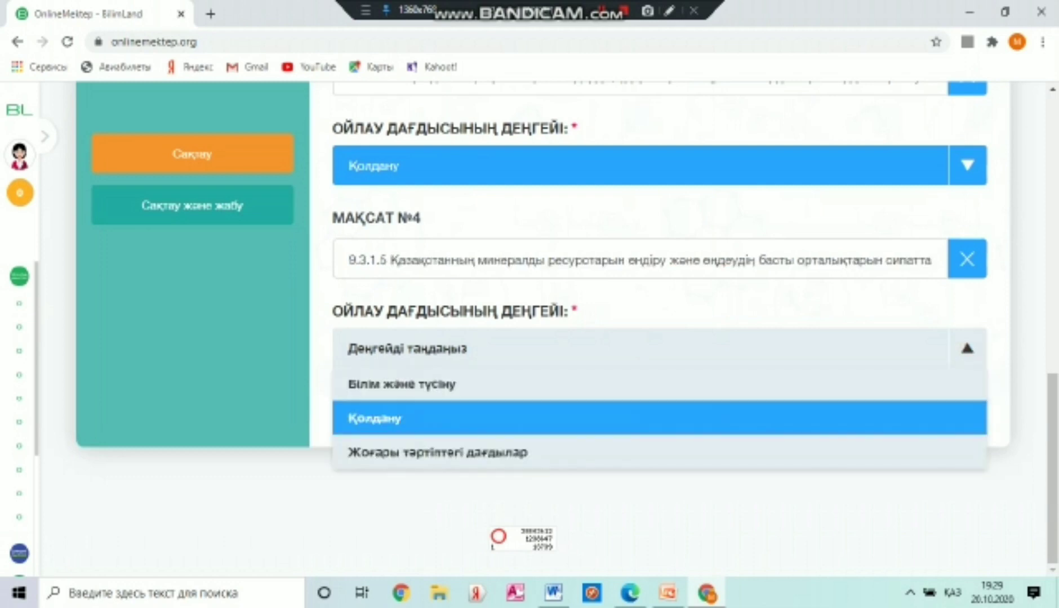
{"action": "left_click", "coordinate": [709, 416]}
- Add a new section named Географиялық зерттеу әдістері, copying the title from the heading under 1 тапсырма in the Word document
{"action": "scroll", "coordinate": [659, 326], "scroll_direction": "up", "scroll_amount": 8}
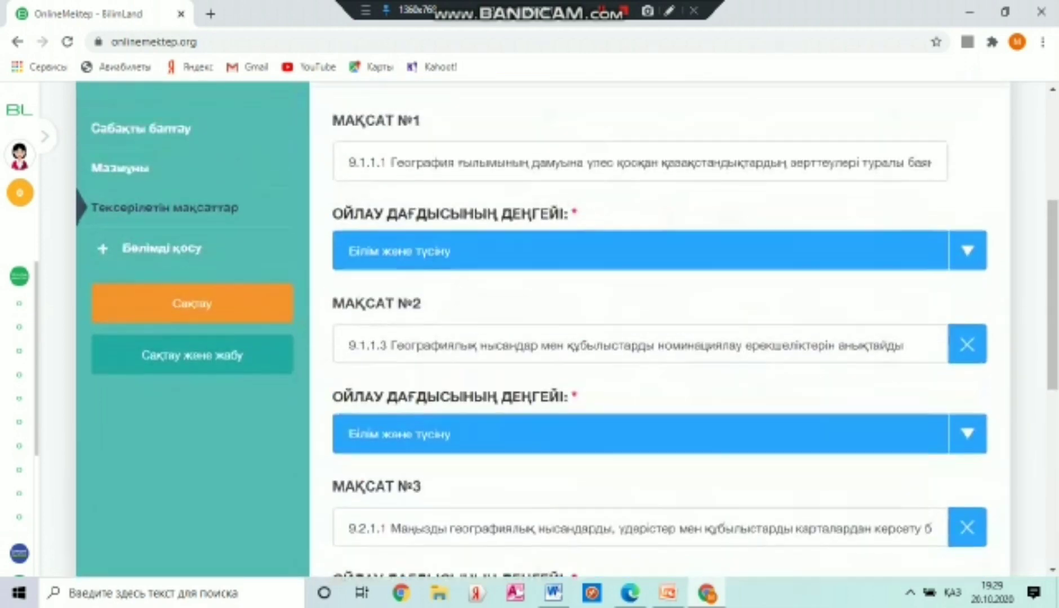
{"action": "left_click", "coordinate": [125, 269]}
{"action": "left_click", "coordinate": [439, 347]}
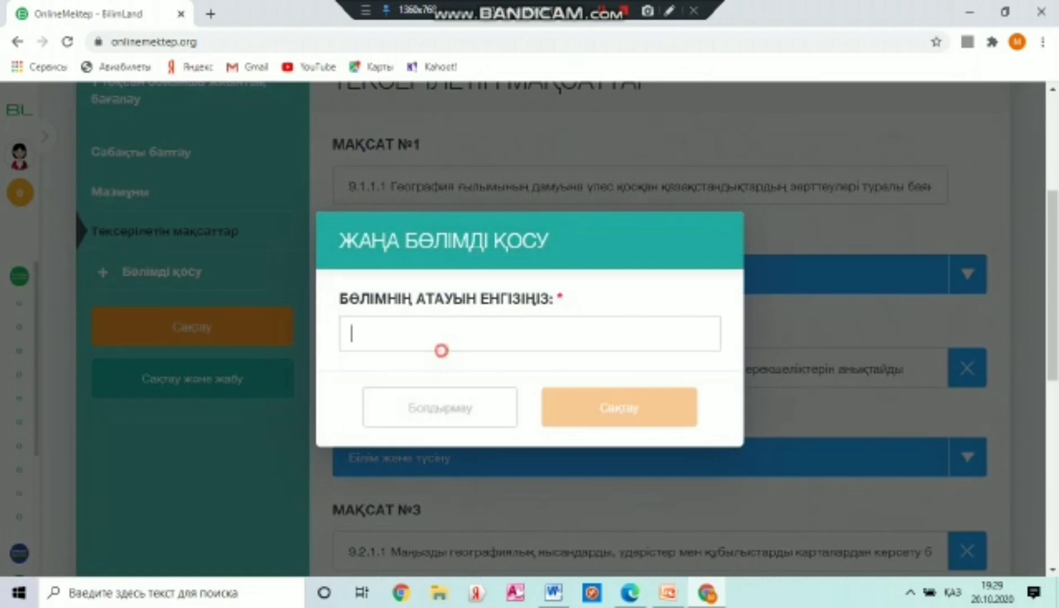
{"action": "key", "text": "alt+Tab"}
{"action": "scroll", "coordinate": [529, 338], "scroll_direction": "down", "scroll_amount": 1}
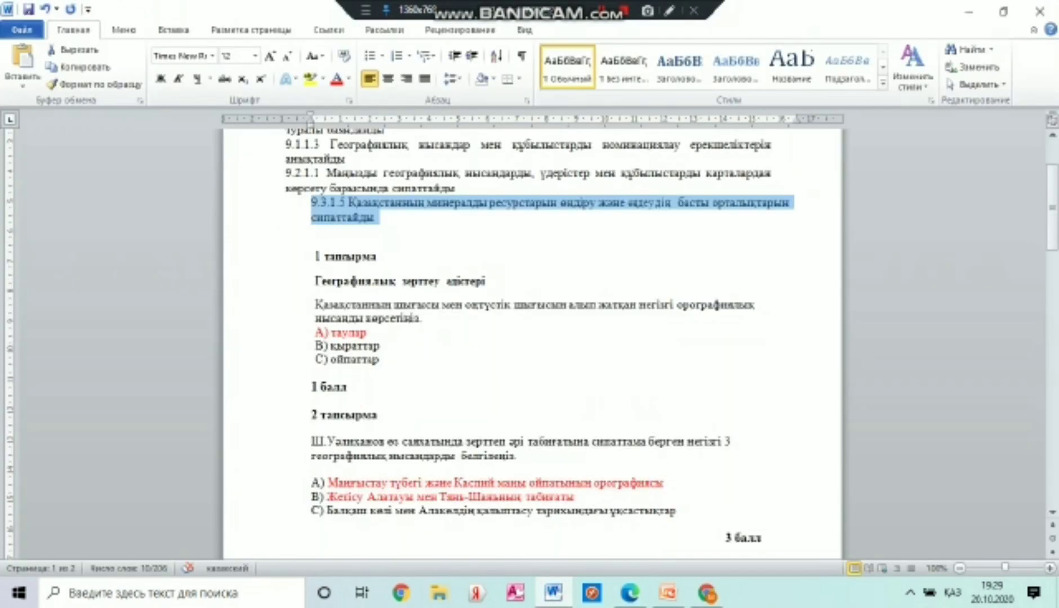
{"action": "left_click_drag", "start_coordinate": [489, 280], "coordinate": [315, 280]}
{"action": "right_click", "coordinate": [324, 285]}
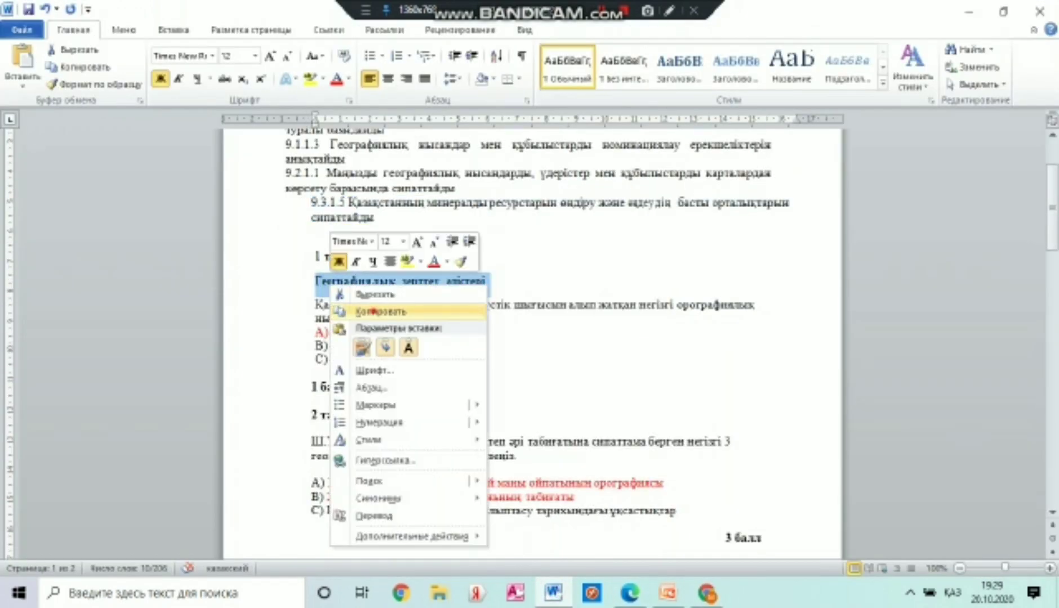
{"action": "left_click", "coordinate": [371, 308]}
{"action": "key", "text": "alt+Tab"}
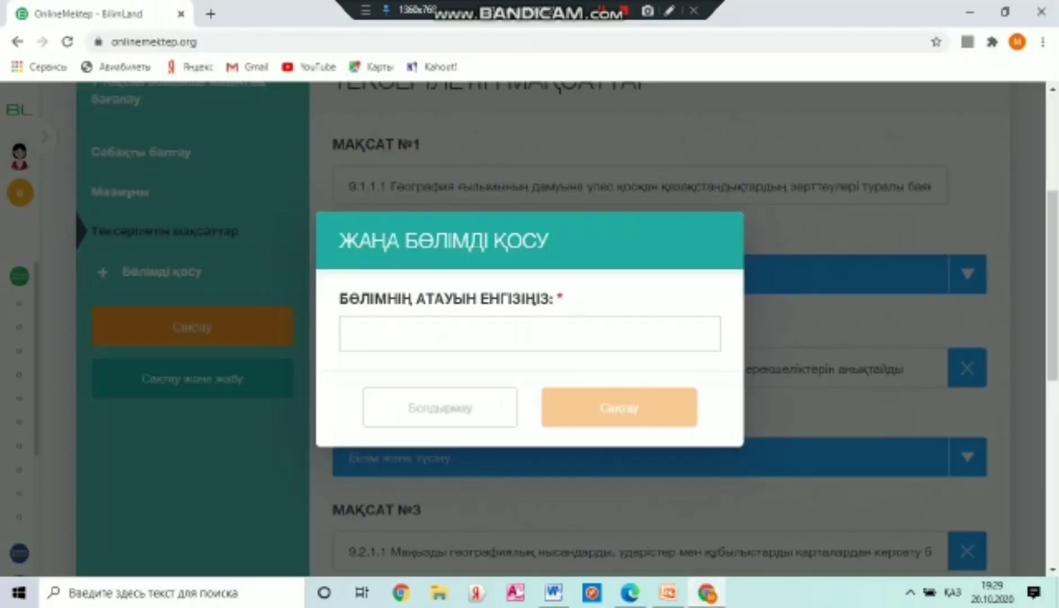
{"action": "right_click", "coordinate": [418, 336]}
{"action": "left_click", "coordinate": [507, 229]}
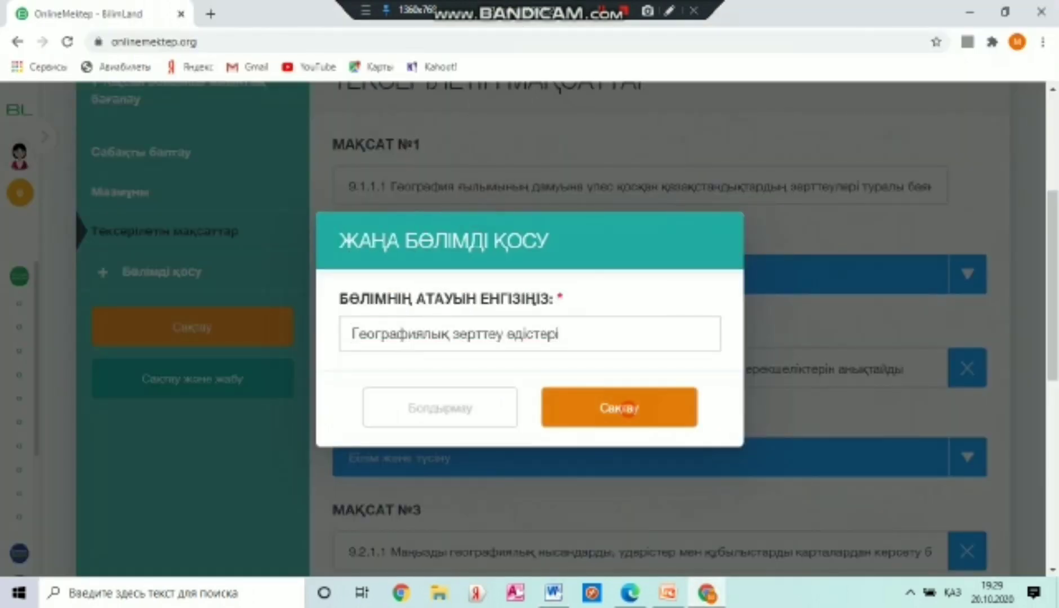
{"action": "left_click", "coordinate": [628, 408]}
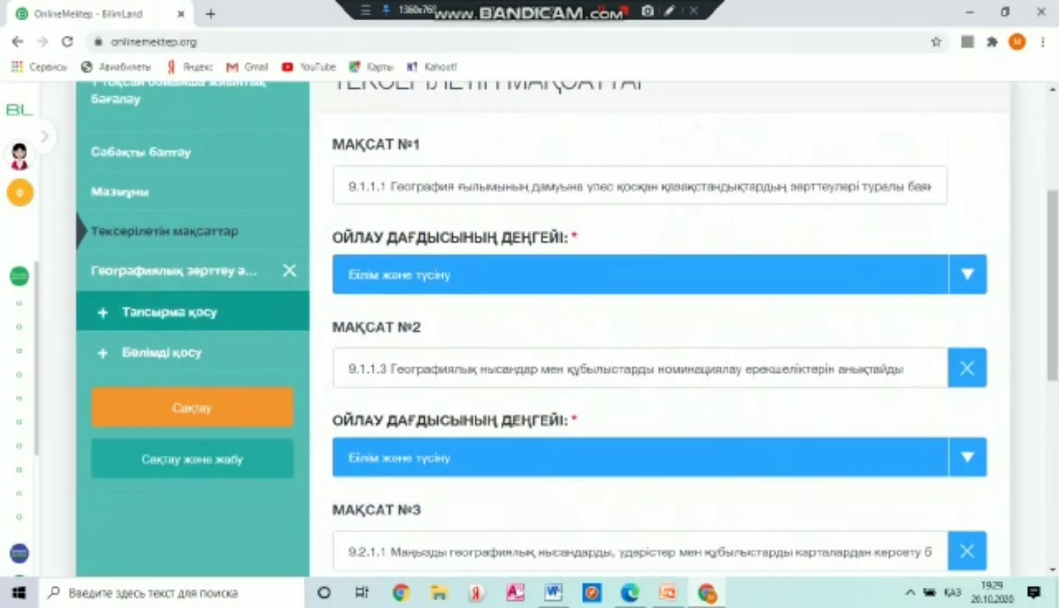
- Add a task to the Географиялық зерттеу әдістері section with the exercise type Бір дұрыс жауабы бар жаттығу
{"action": "left_click", "coordinate": [112, 311]}
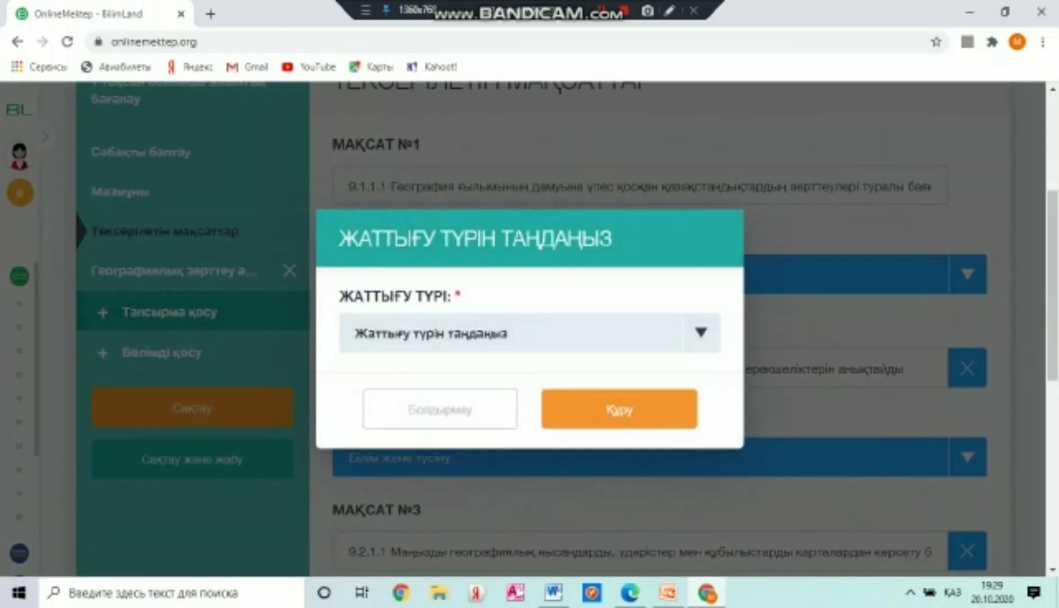
{"action": "left_click", "coordinate": [354, 333]}
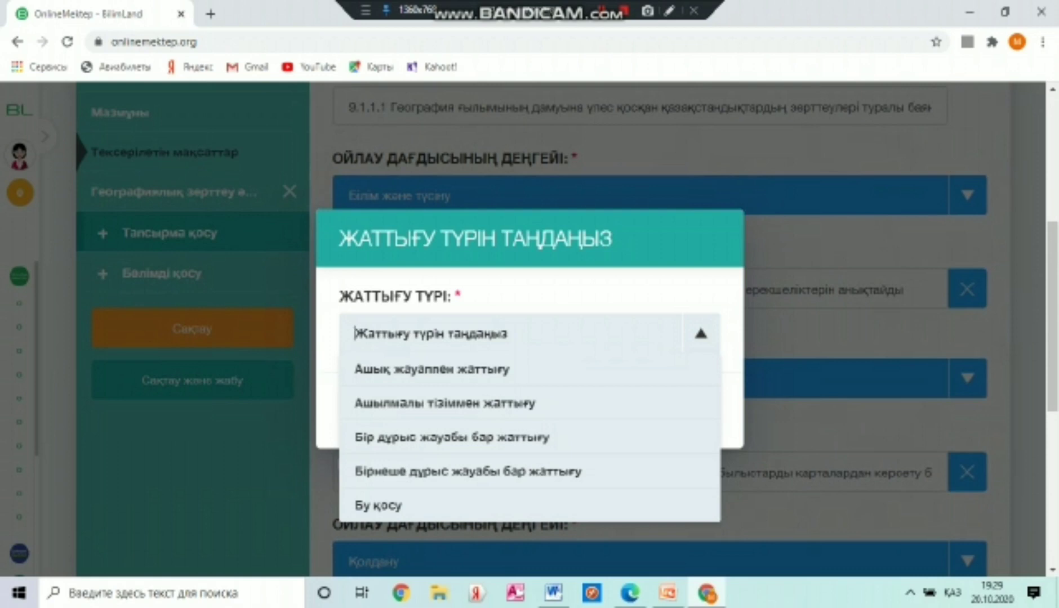
{"action": "key", "text": "Down"}
{"action": "key", "text": "Down"}
{"action": "key", "text": "Down"}
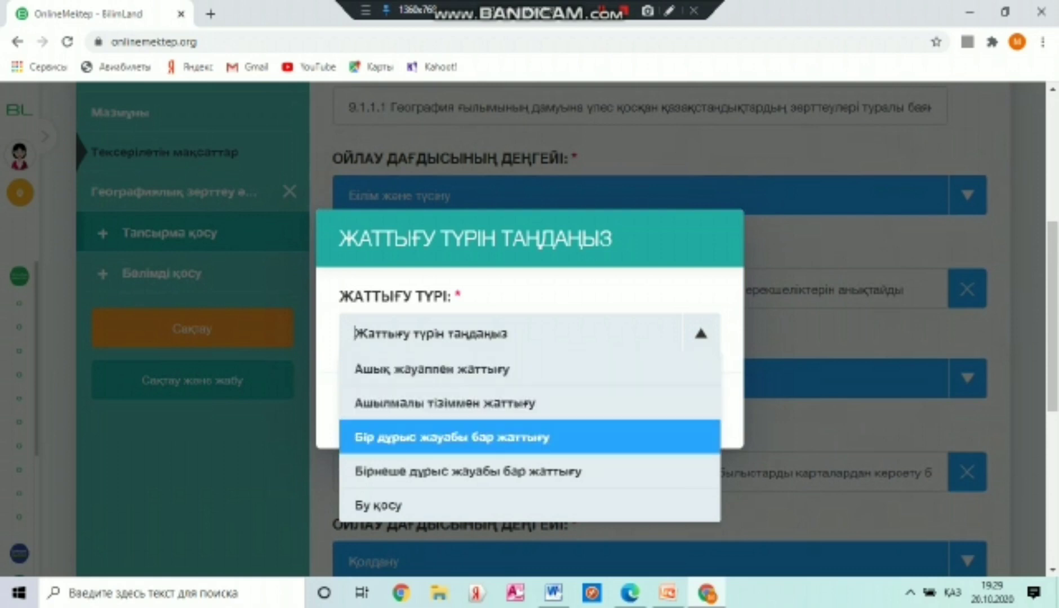
{"action": "key", "text": "Return"}
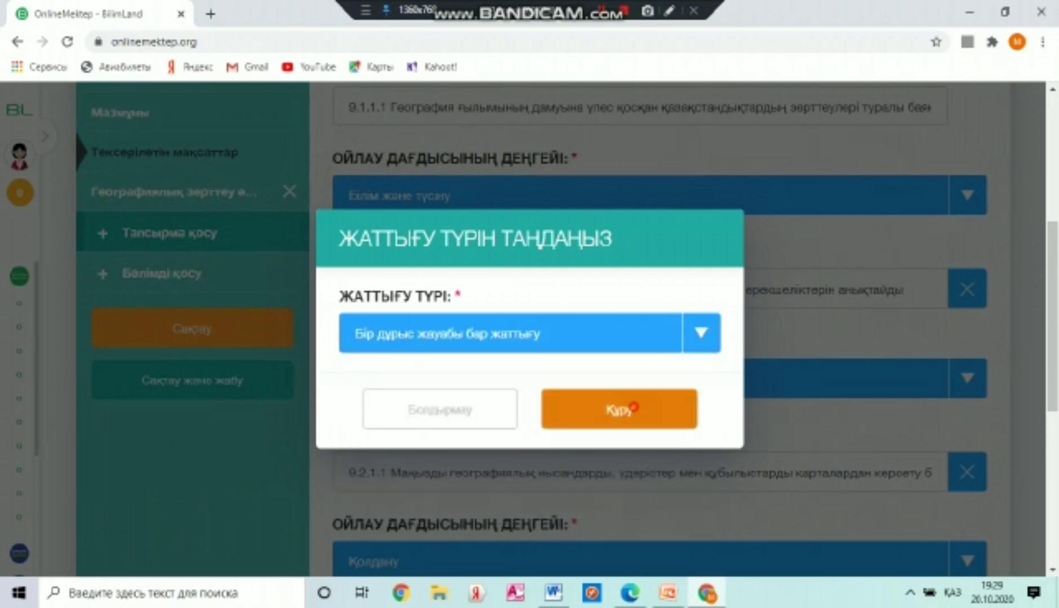
{"action": "left_click", "coordinate": [633, 406]}
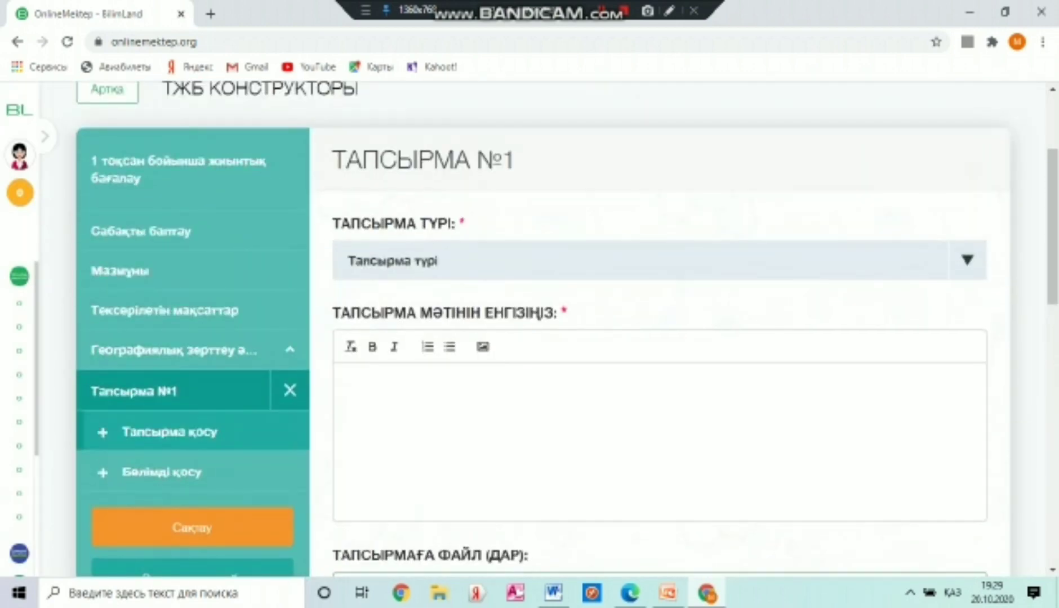
- Set the type of Тапсырма №1 to Қысқаша жауап and fill its text with the 1 тапсырма question from Word as plain text
{"action": "left_click", "coordinate": [685, 260]}
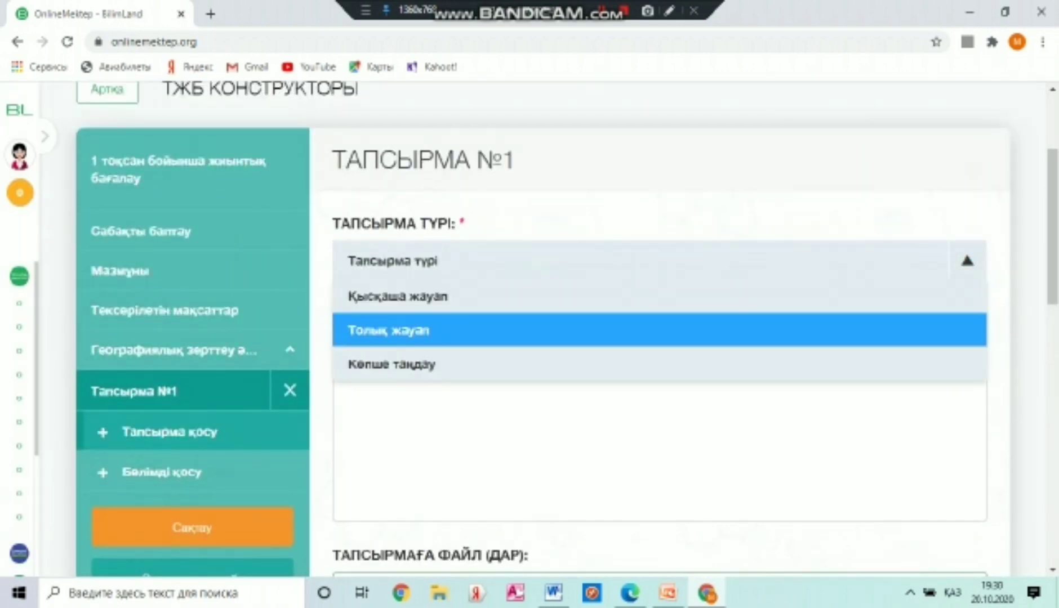
{"action": "left_click", "coordinate": [684, 299]}
{"action": "left_click", "coordinate": [480, 409]}
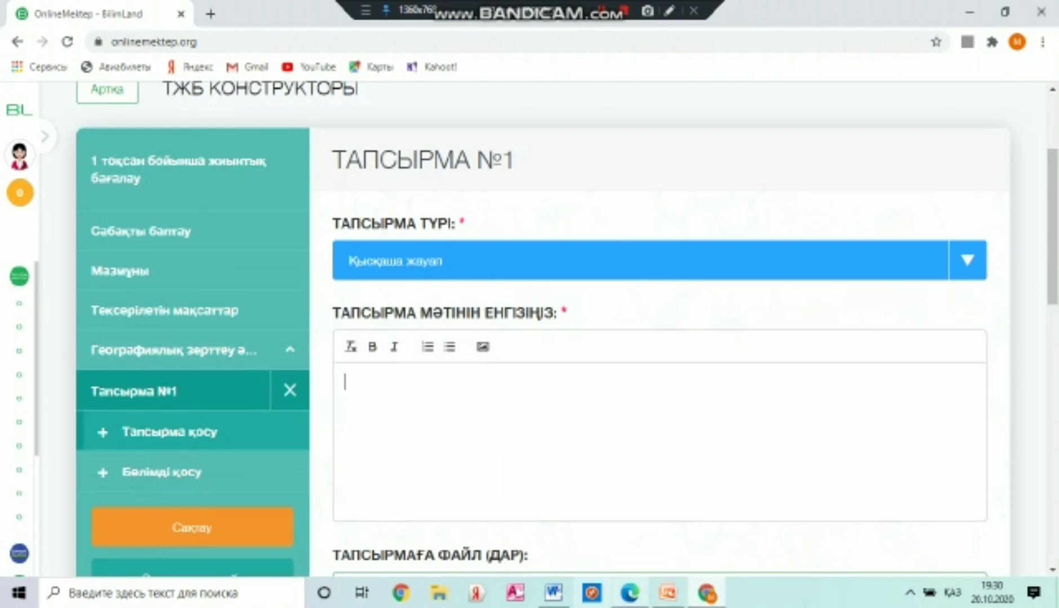
{"action": "left_click", "coordinate": [554, 593]}
{"action": "scroll", "coordinate": [532, 345], "scroll_direction": "down", "scroll_amount": 1}
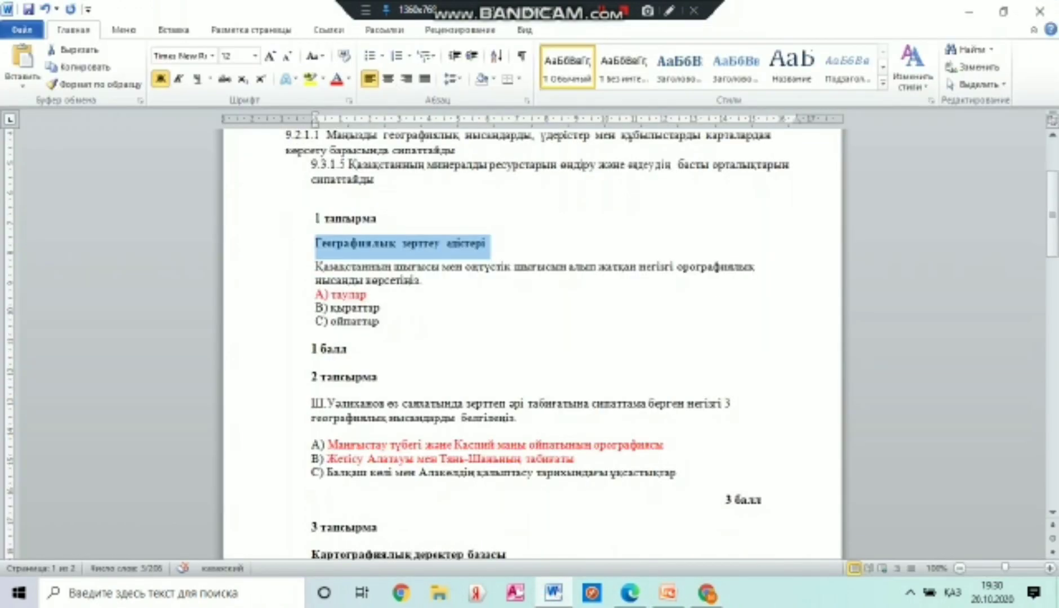
{"action": "left_click_drag", "start_coordinate": [422, 280], "coordinate": [316, 266]}
{"action": "right_click", "coordinate": [330, 274]}
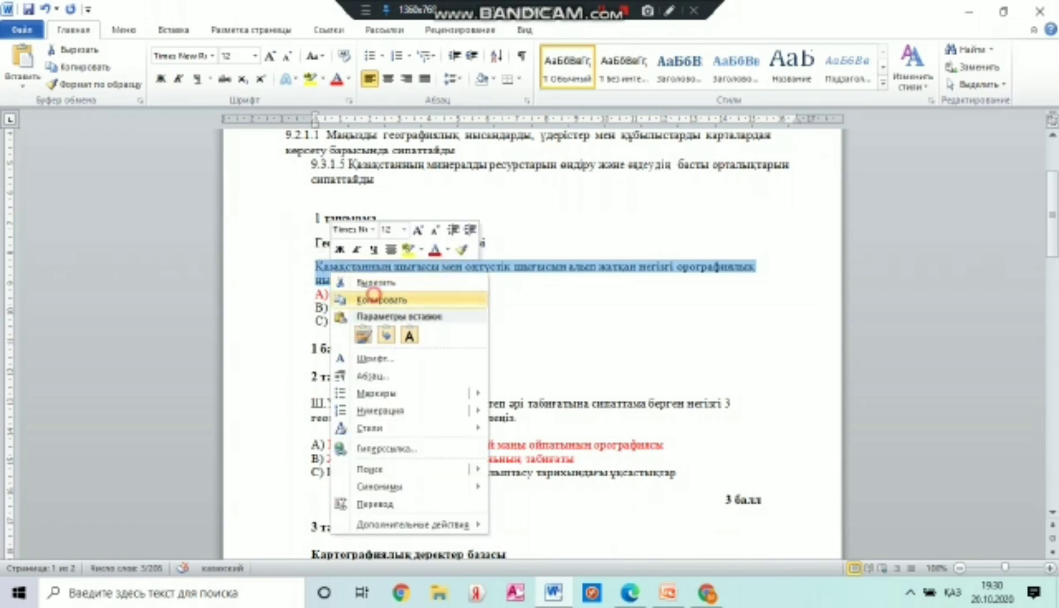
{"action": "left_click", "coordinate": [374, 298]}
{"action": "left_click", "coordinate": [707, 593]}
{"action": "right_click", "coordinate": [373, 381]}
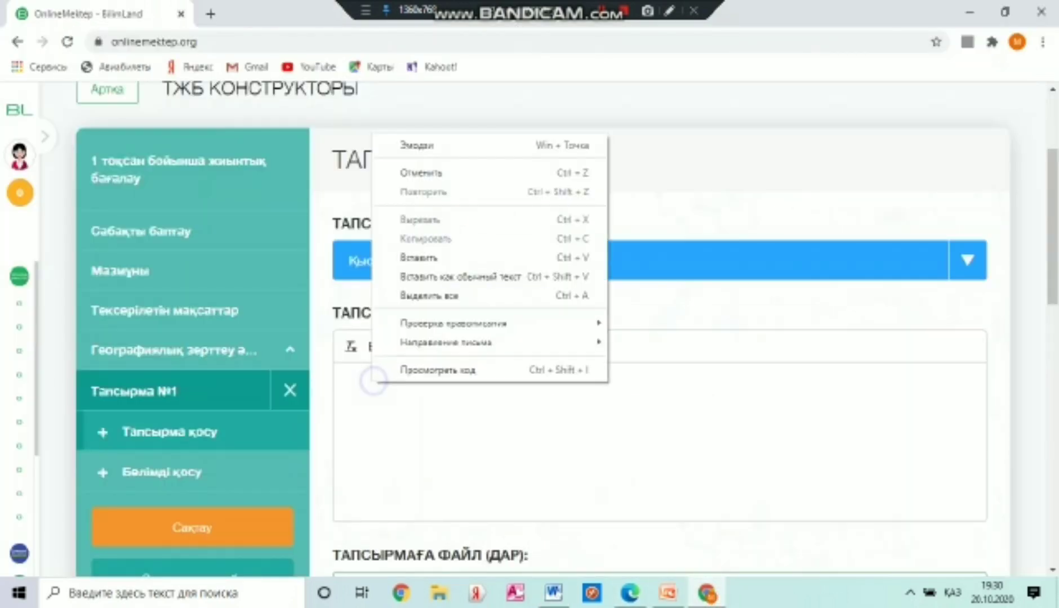
{"action": "left_click", "coordinate": [451, 276]}
{"action": "scroll", "coordinate": [402, 349], "scroll_direction": "down", "scroll_amount": 4}
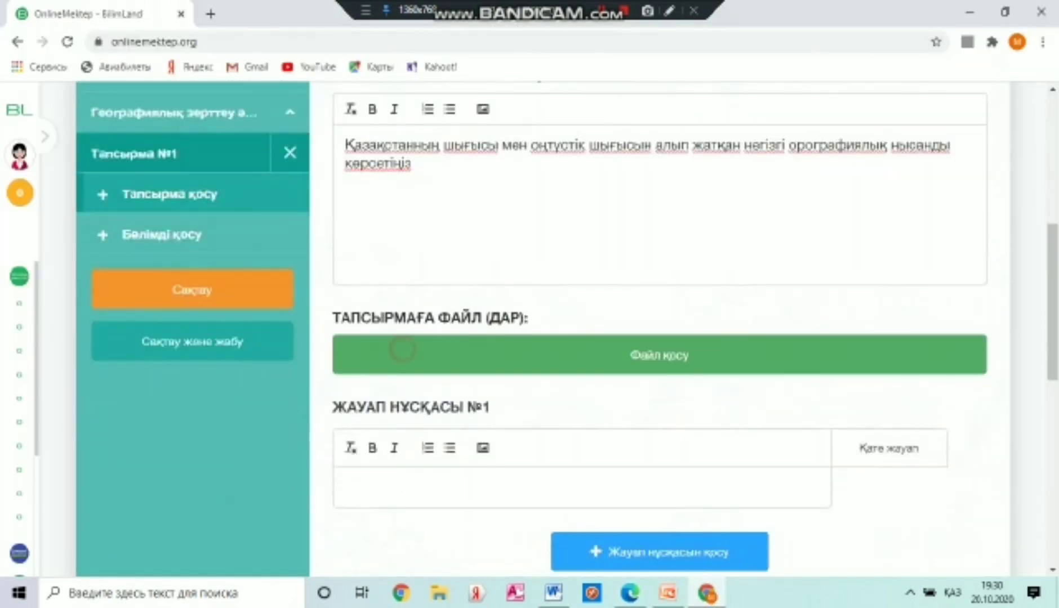
{"action": "left_click", "coordinate": [422, 355]}
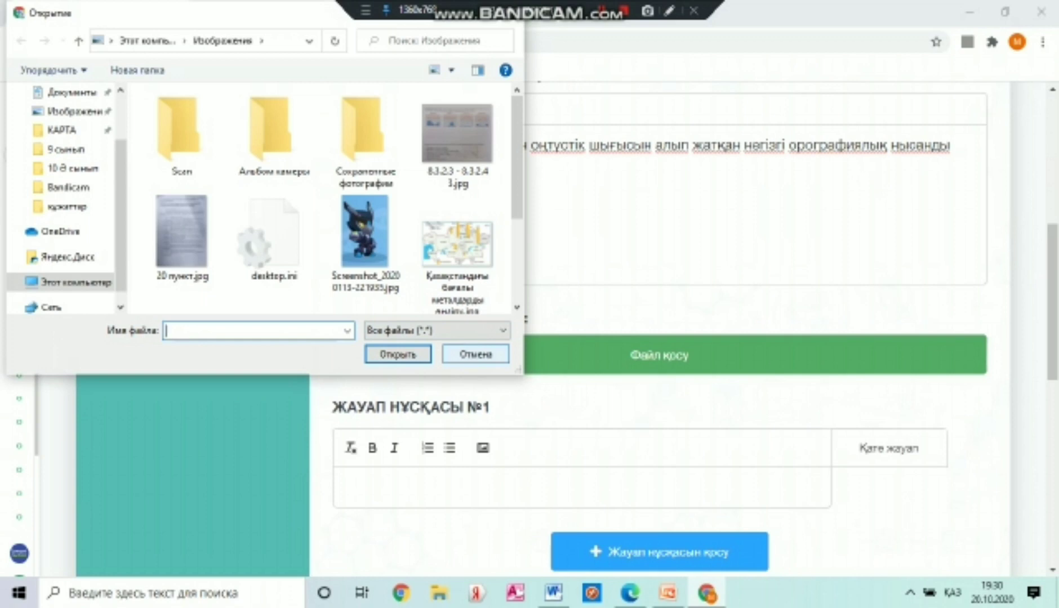
{"action": "key", "text": "Escape"}
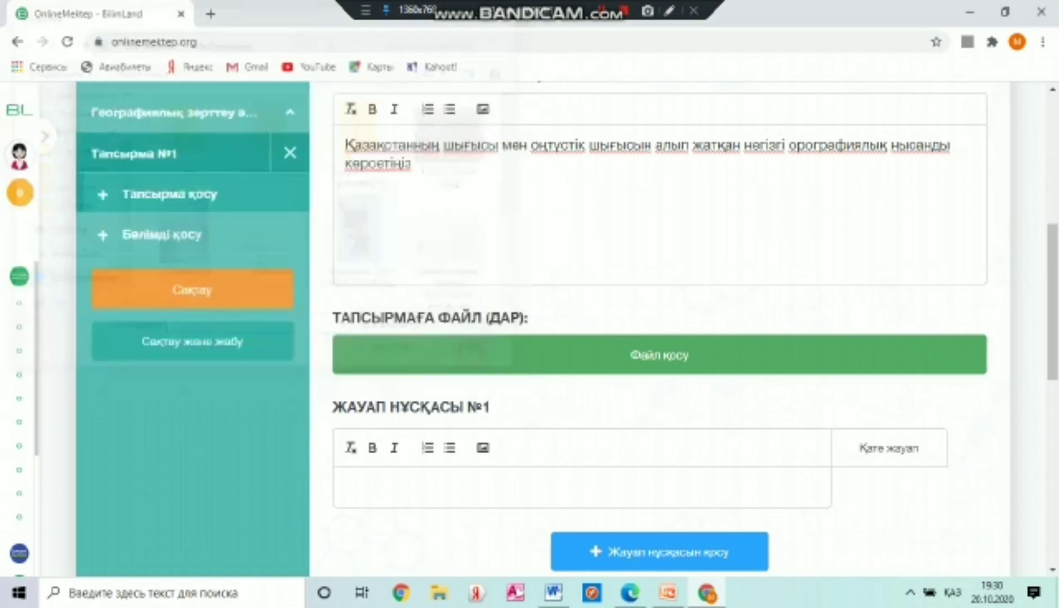
- Enter таулар as answer option №1 of Тапсырма №1 and mark it as the correct answer (Дұрыс жауап)
{"action": "scroll", "coordinate": [563, 327], "scroll_direction": "down", "scroll_amount": 1}
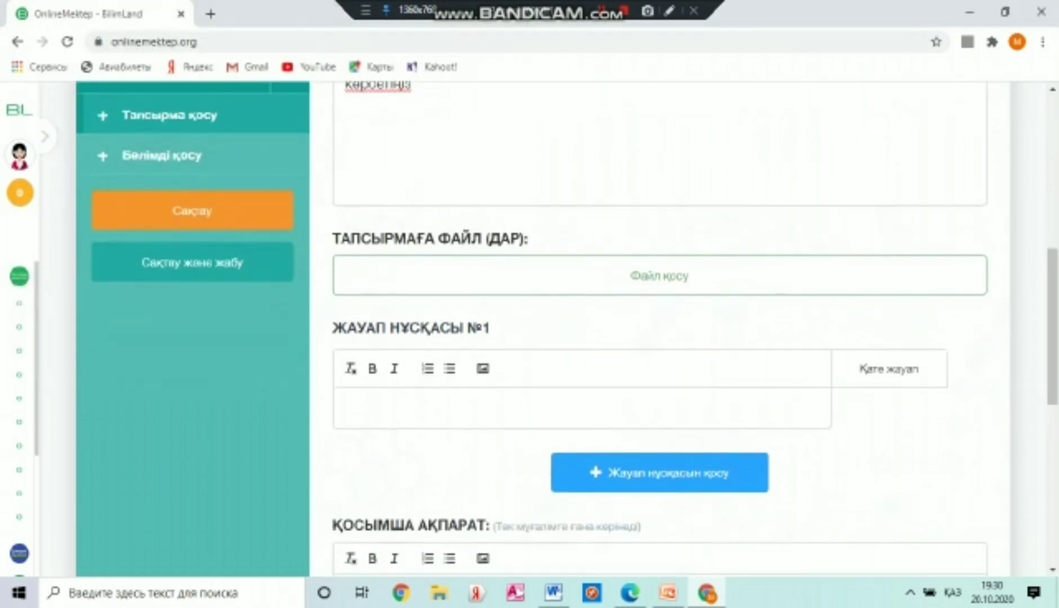
{"action": "left_click", "coordinate": [406, 406]}
{"action": "type", "text": "таулар"}
{"action": "left_click", "coordinate": [894, 369]}
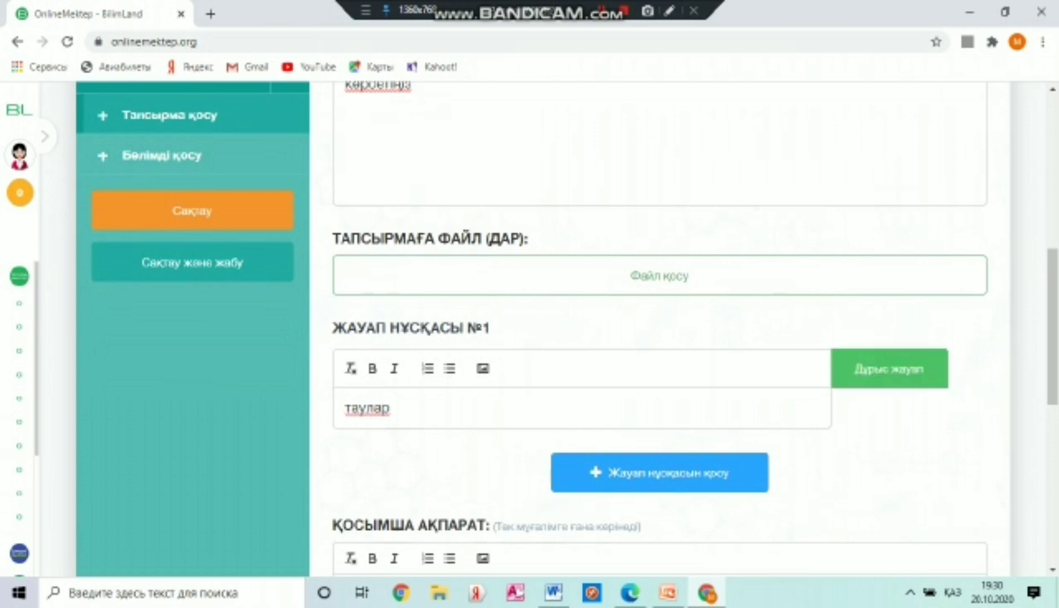
- Add answer options №2 and №3 to Тапсырма №1 with the texts қыраттар and жазықтар
{"action": "scroll", "coordinate": [614, 394], "scroll_direction": "down", "scroll_amount": 2}
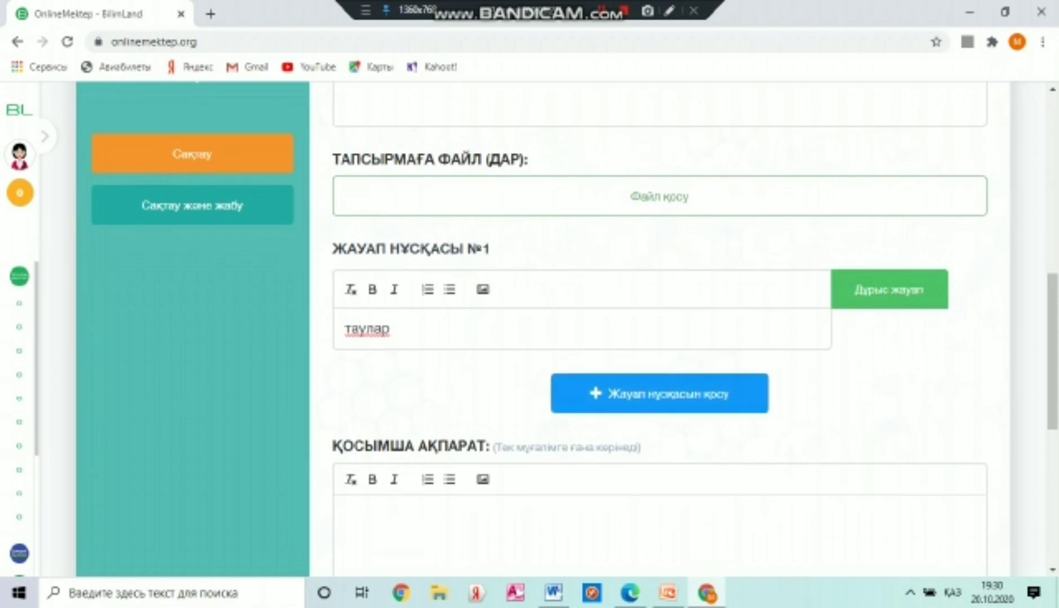
{"action": "left_click", "coordinate": [614, 393]}
{"action": "left_click", "coordinate": [459, 331]}
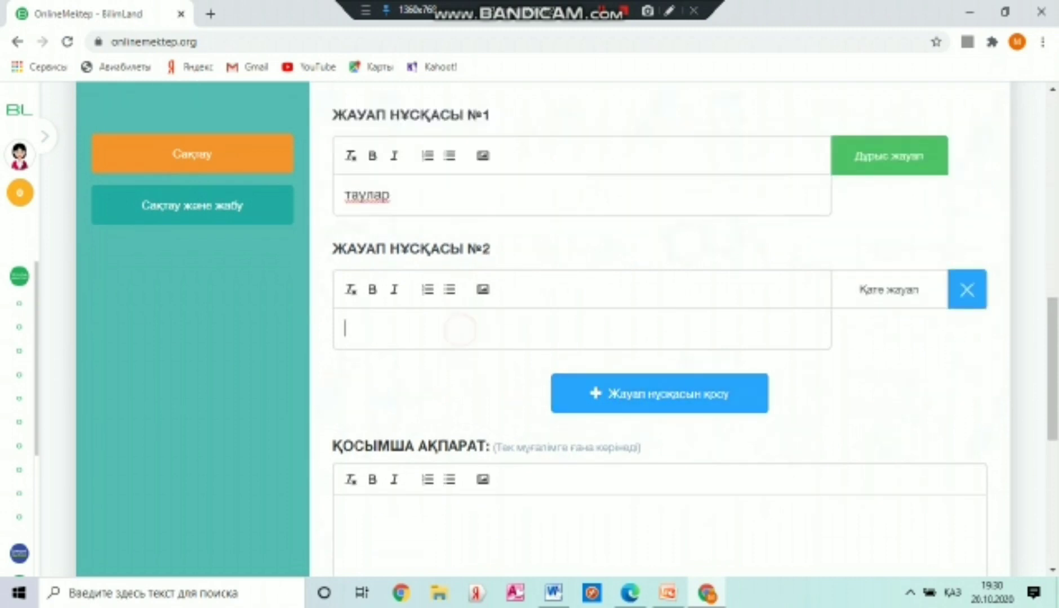
{"action": "type", "text": "қыраттар"}
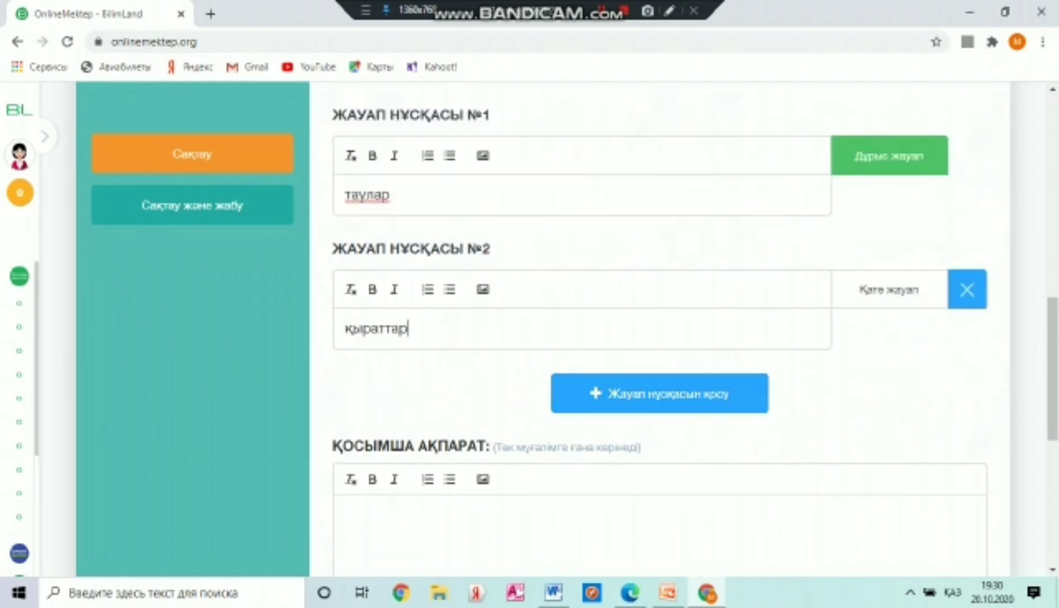
{"action": "left_click", "coordinate": [659, 393]}
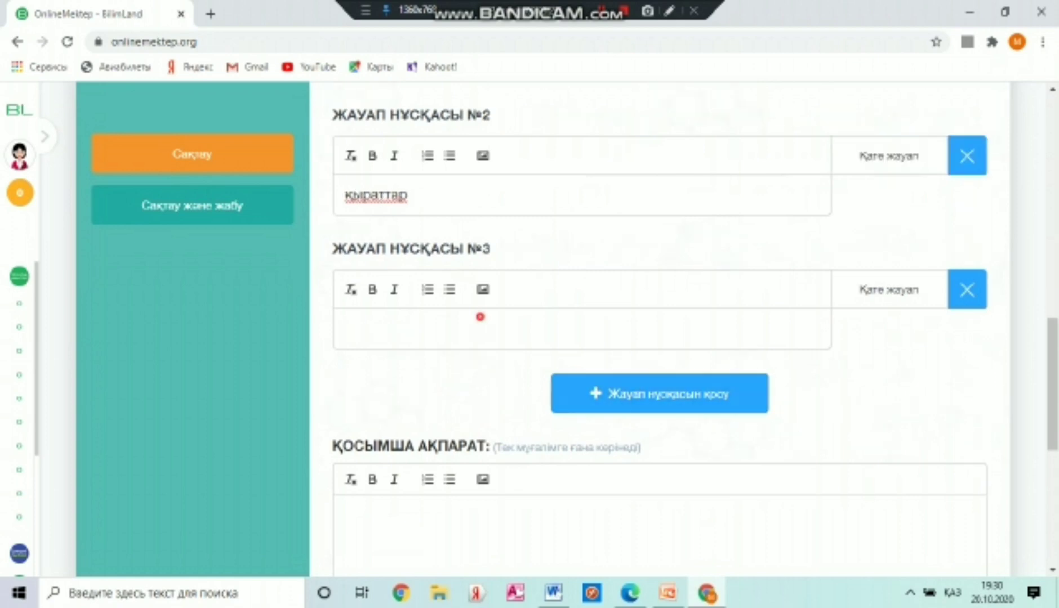
{"action": "type", "text": "жазықтар"}
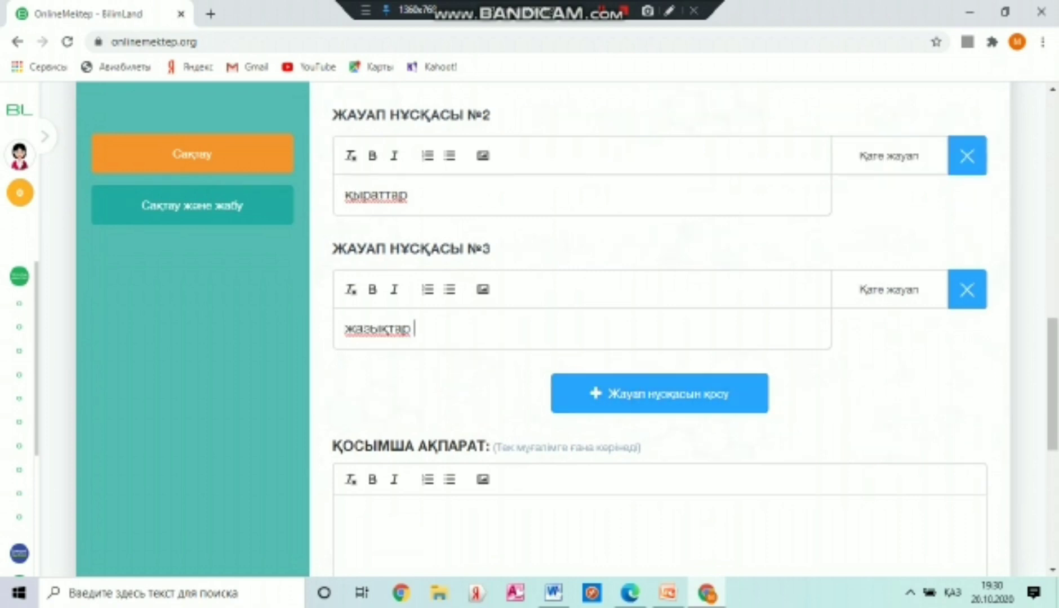
- Enter таулар as the teacher-only additional information (Қосымша ақпарат) of Тапсырма №1
{"action": "scroll", "coordinate": [659, 327], "scroll_direction": "up", "scroll_amount": 3}
{"action": "scroll", "coordinate": [659, 326], "scroll_direction": "down", "scroll_amount": 6}
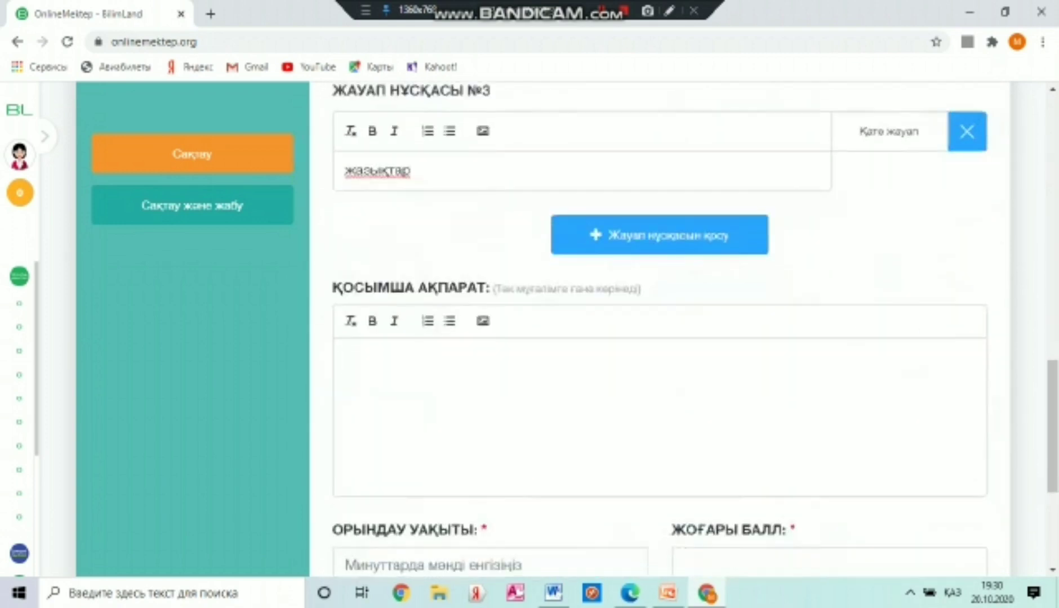
{"action": "left_click", "coordinate": [440, 288]}
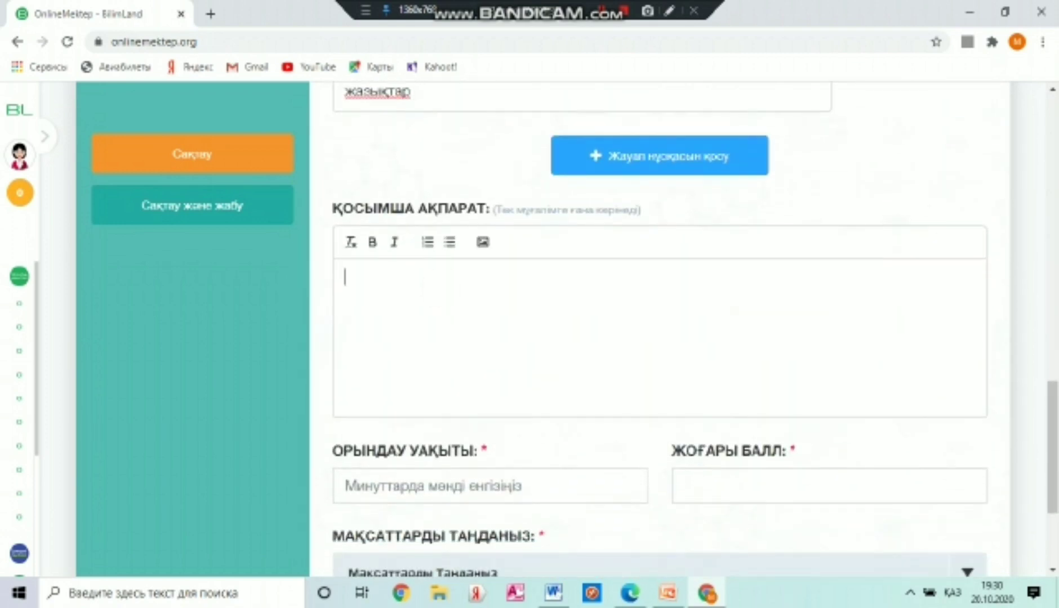
{"action": "type", "text": "таулар"}
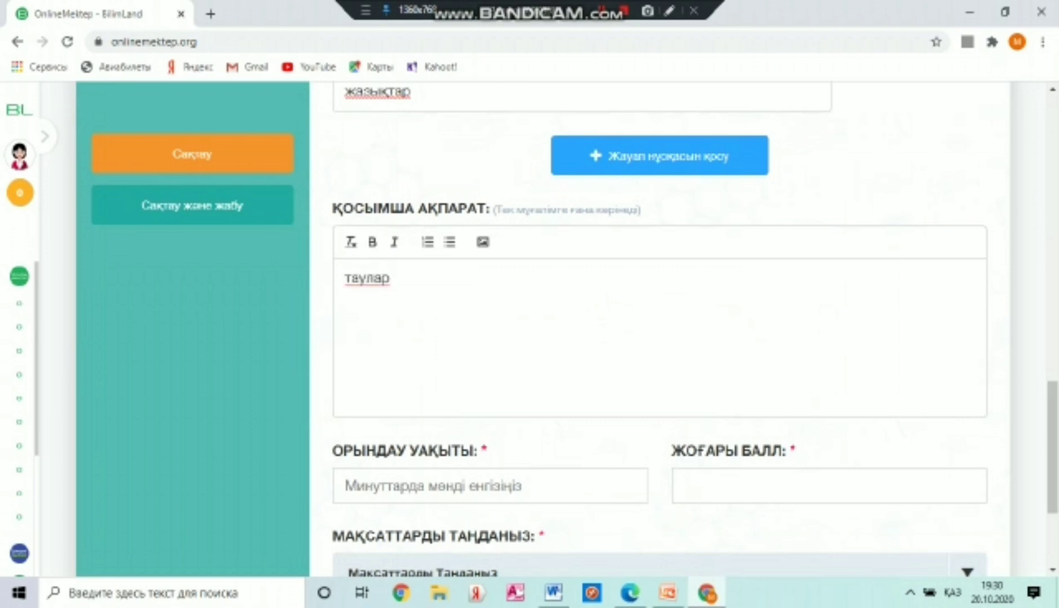
- Set the completion time of Тапсырма №1 to 2 minutes and its maximum score to 1
{"action": "scroll", "coordinate": [659, 326], "scroll_direction": "down", "scroll_amount": 1}
{"action": "left_click", "coordinate": [446, 401]}
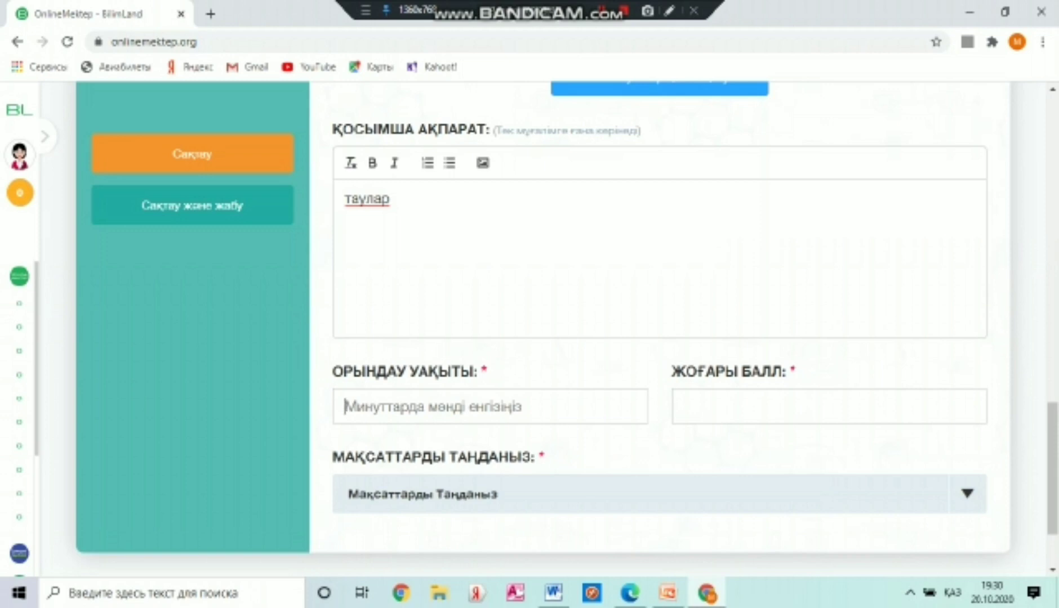
{"action": "type", "text": "2"}
{"action": "left_click", "coordinate": [704, 406]}
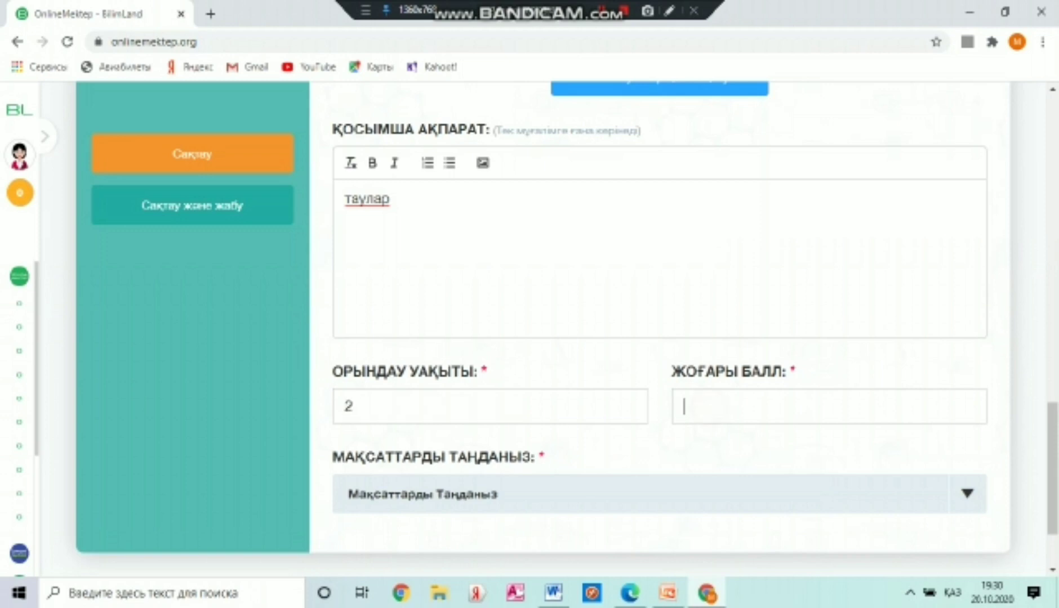
- Assign learning objective 9.1.1.1 to Тапсырма №1
{"action": "scroll", "coordinate": [490, 473], "scroll_direction": "down", "scroll_amount": 2}
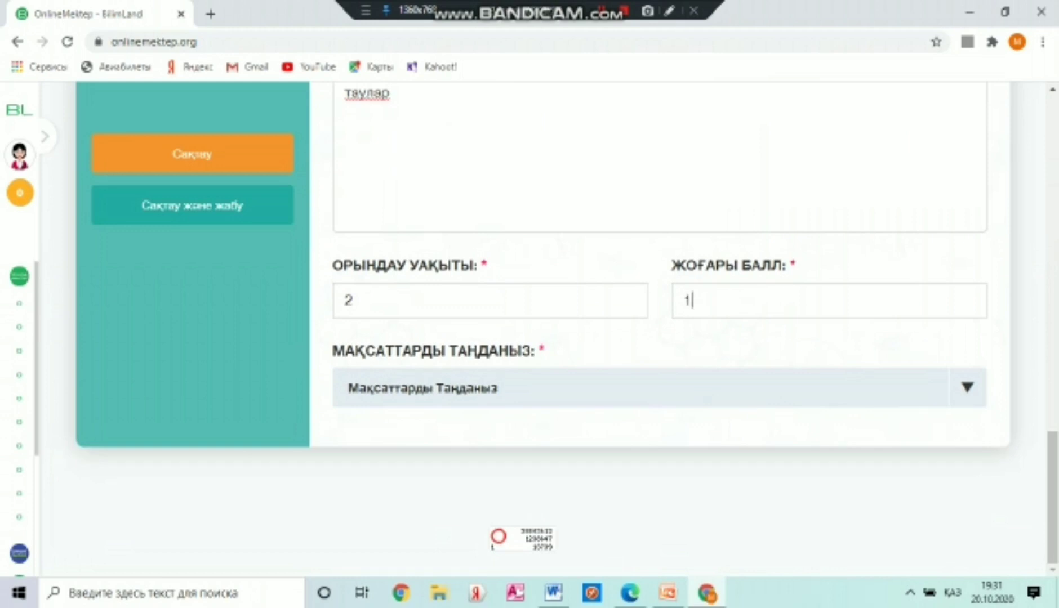
{"action": "left_click", "coordinate": [963, 387]}
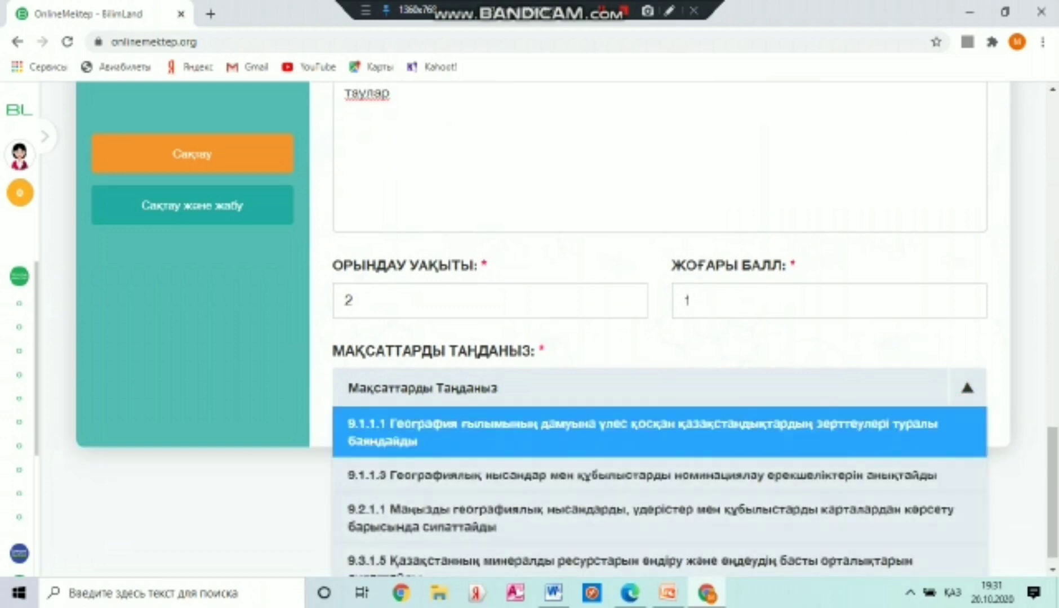
{"action": "left_click", "coordinate": [903, 431]}
- Add a second task to the Географиялық зерттеу әдістері section with the exercise type Бірнеше дұрыс жауабы бар жаттығу
{"action": "scroll", "coordinate": [903, 431], "scroll_direction": "up", "scroll_amount": 5}
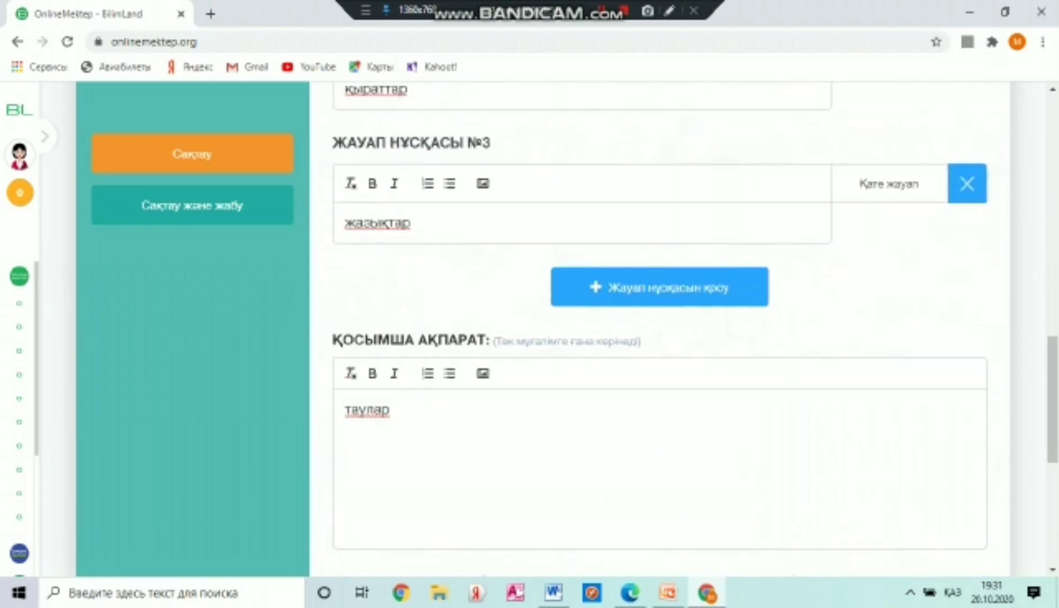
{"action": "scroll", "coordinate": [659, 332], "scroll_direction": "up", "scroll_amount": 8}
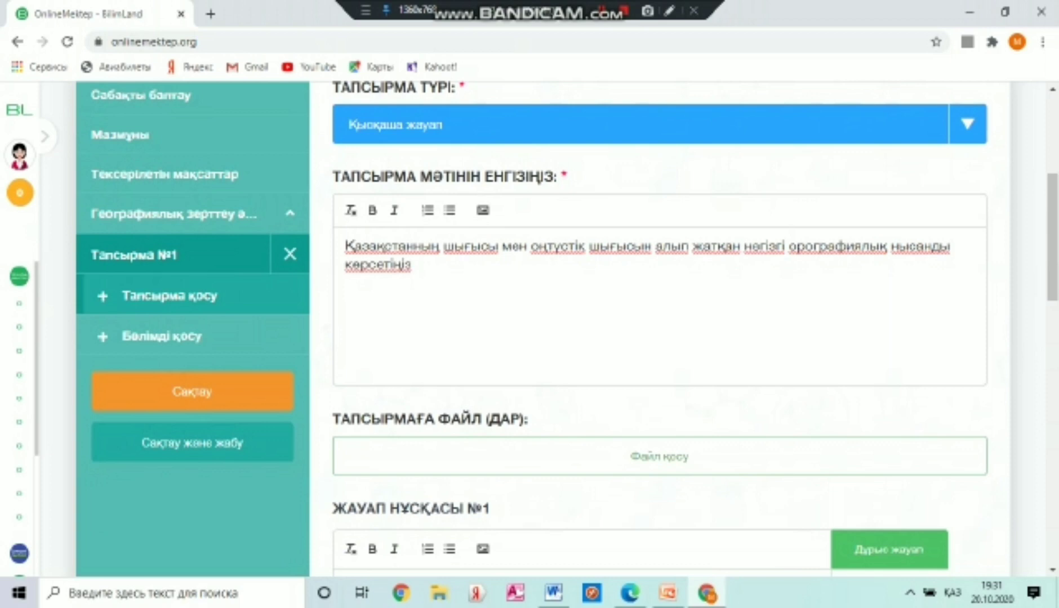
{"action": "left_click", "coordinate": [129, 297]}
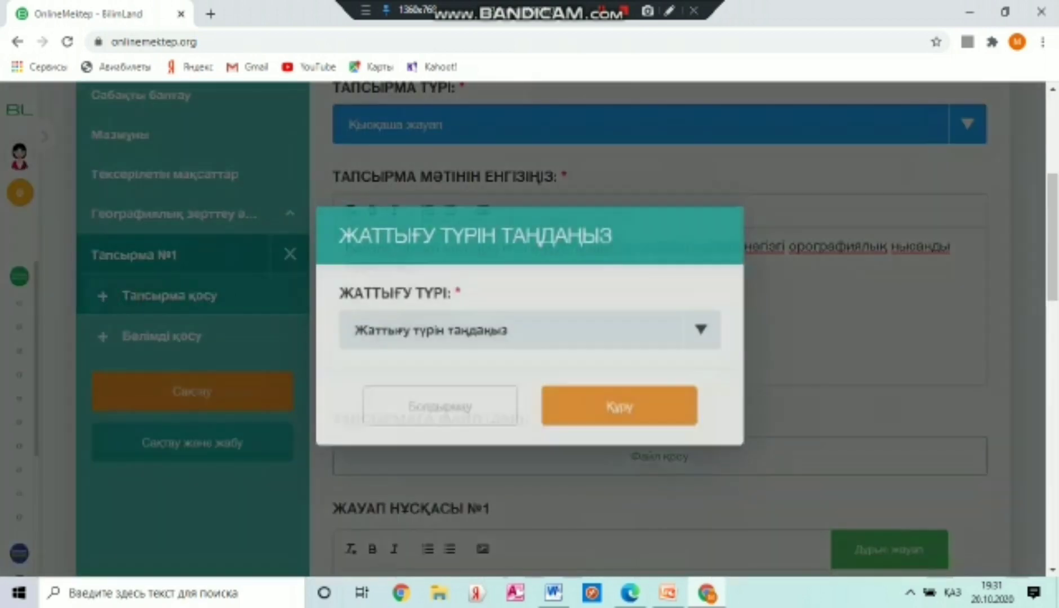
{"action": "left_click", "coordinate": [701, 333]}
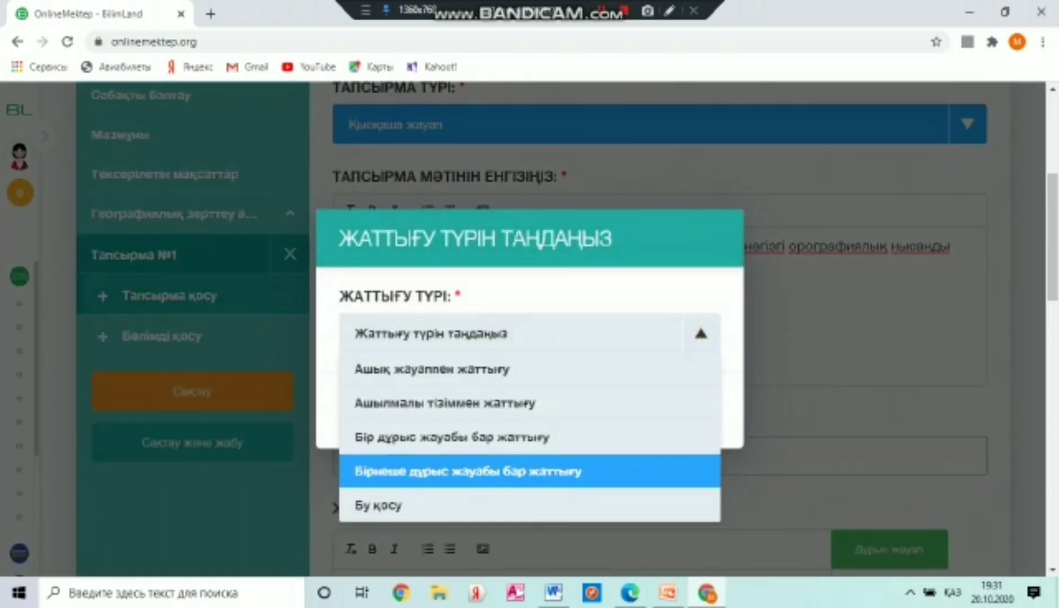
{"action": "left_click", "coordinate": [468, 471]}
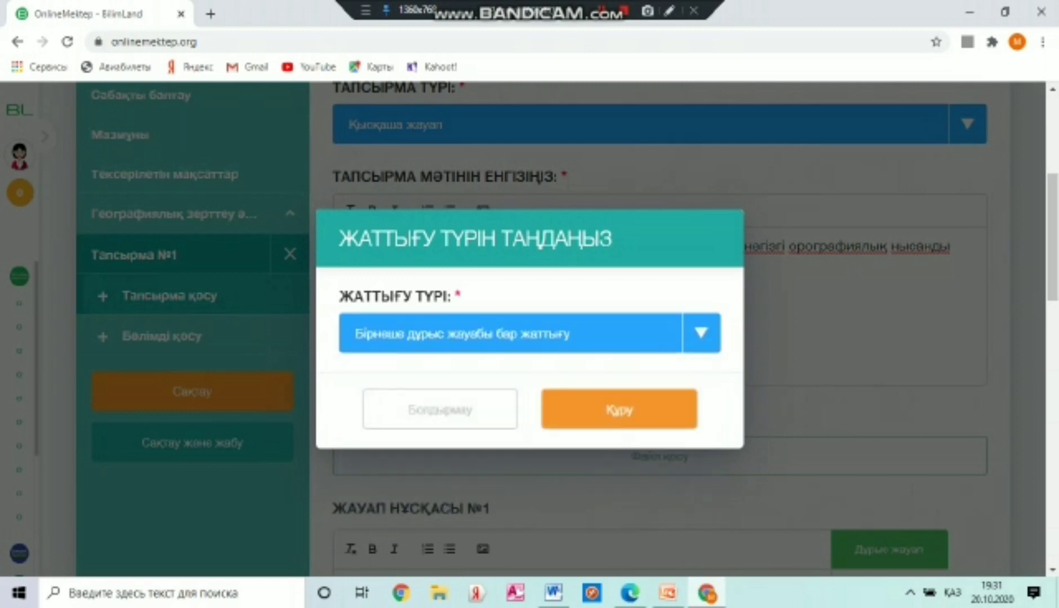
{"action": "left_click", "coordinate": [623, 407]}
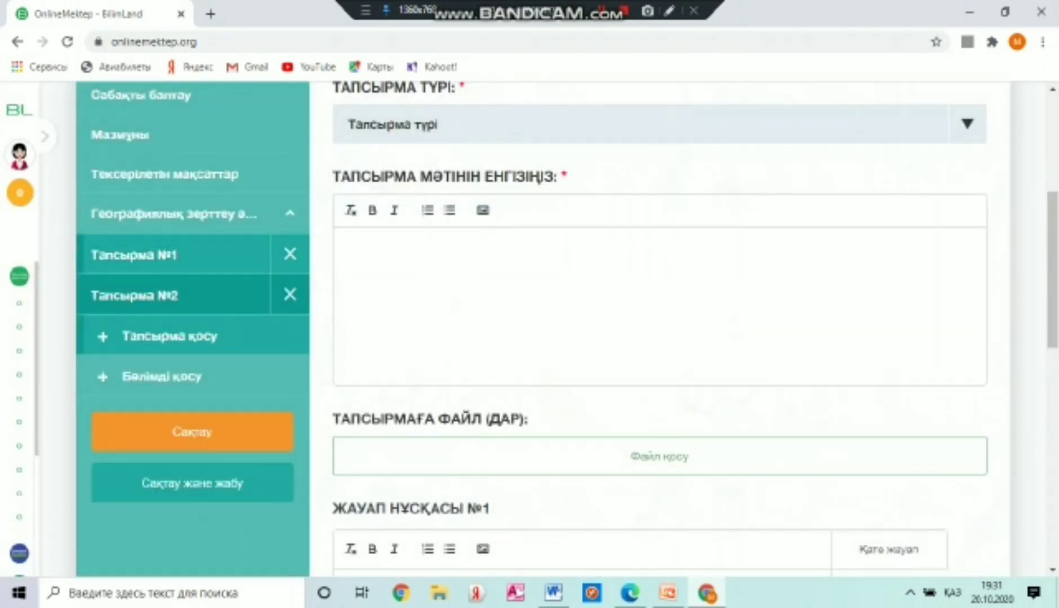
- Set the task type of Тапсырма №2 to Көпше таңдау
{"action": "scroll", "coordinate": [442, 283], "scroll_direction": "up", "scroll_amount": 1}
{"action": "left_click", "coordinate": [967, 203]}
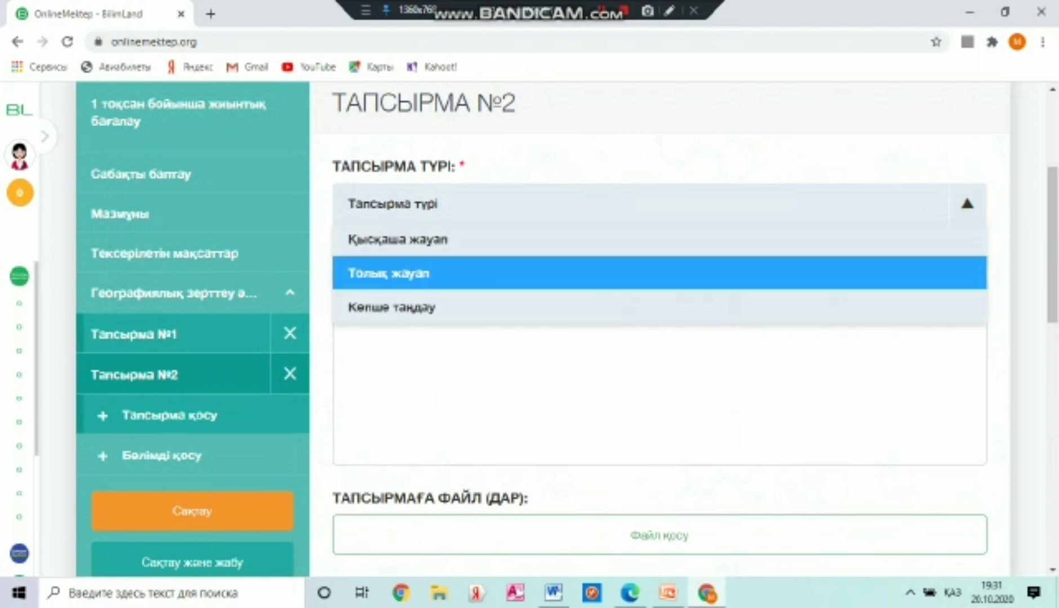
{"action": "left_click", "coordinate": [634, 305]}
- Copy the 2 тапсырма question from Word into the text of Тапсырма №2 and change its number of geographic objects to 2
{"action": "left_click", "coordinate": [443, 334]}
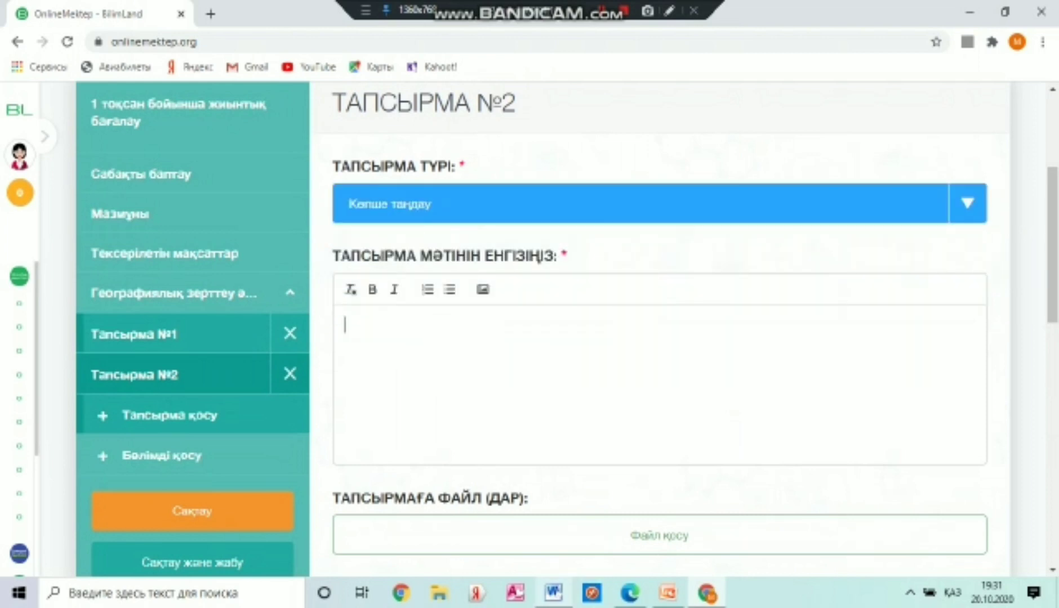
{"action": "left_click", "coordinate": [553, 592]}
{"action": "scroll", "coordinate": [529, 310], "scroll_direction": "down", "scroll_amount": 2}
{"action": "left_click_drag", "start_coordinate": [531, 308], "coordinate": [380, 295]}
{"action": "right_click", "coordinate": [381, 297]}
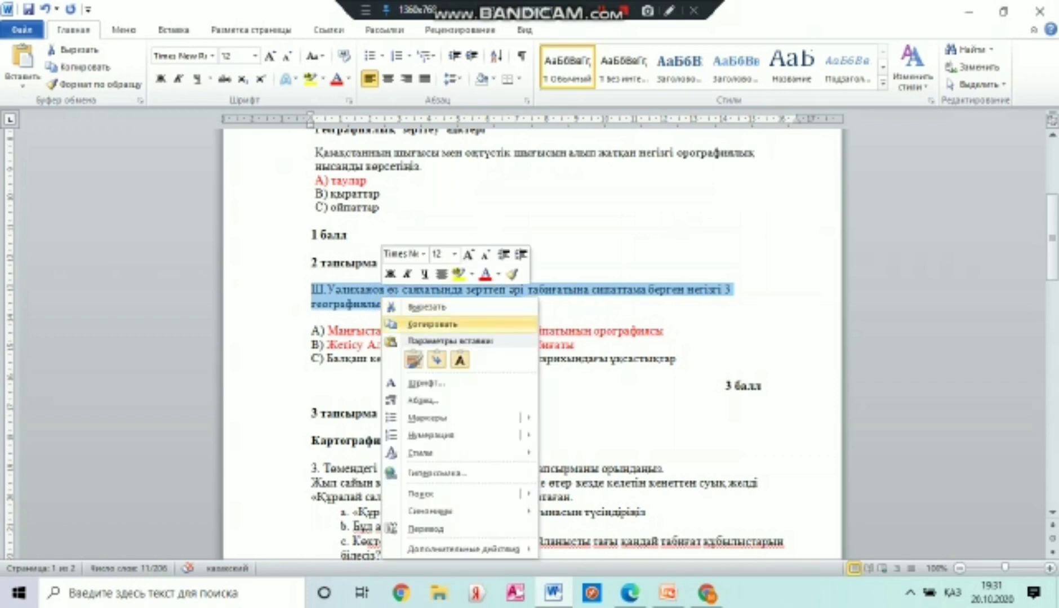
{"action": "left_click", "coordinate": [432, 324]}
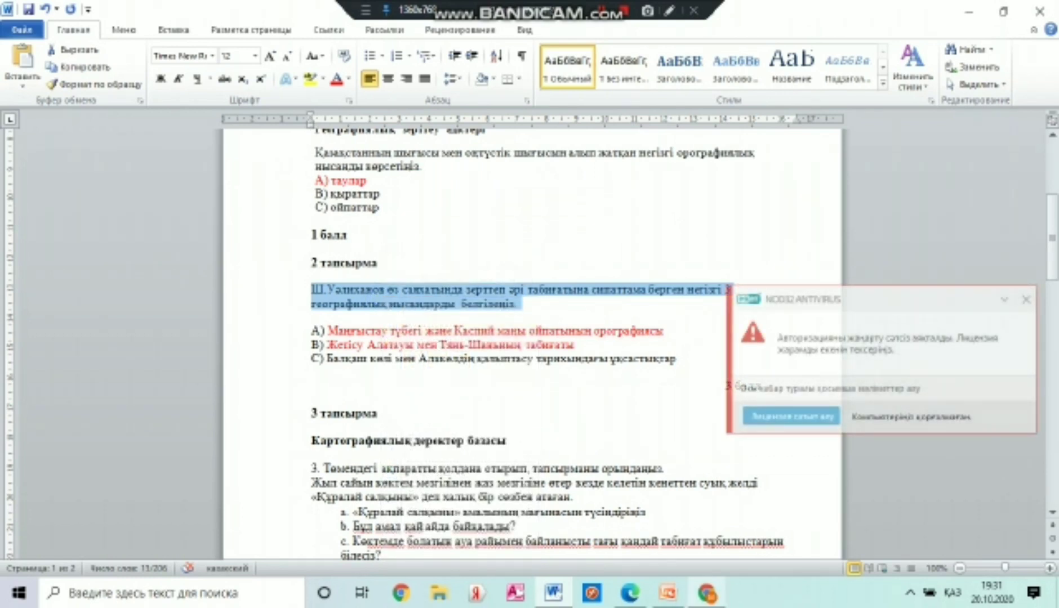
{"action": "left_click", "coordinate": [707, 592]}
{"action": "right_click", "coordinate": [383, 316]}
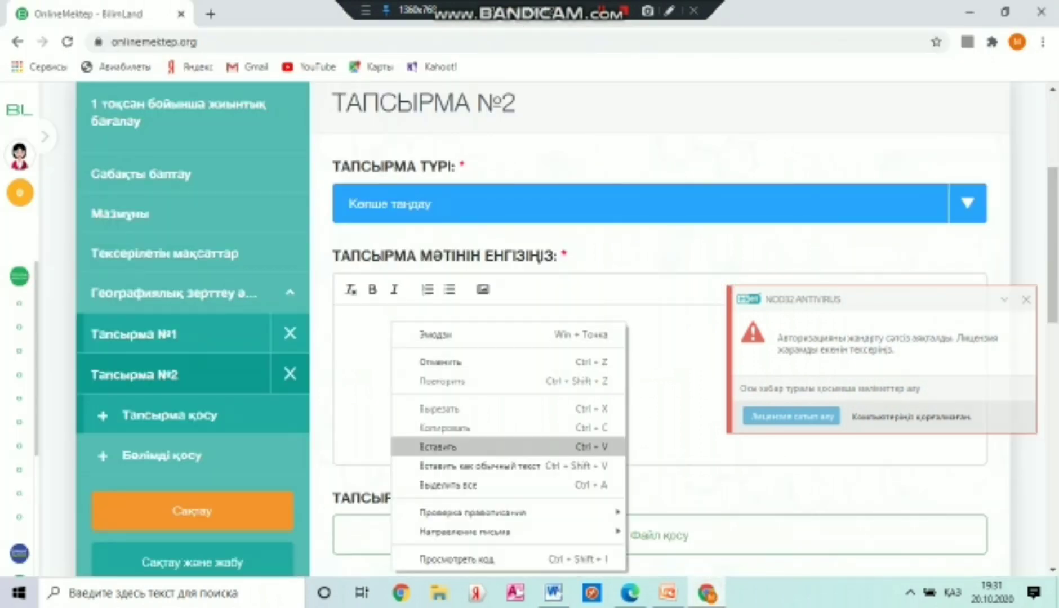
{"action": "left_click", "coordinate": [436, 443]}
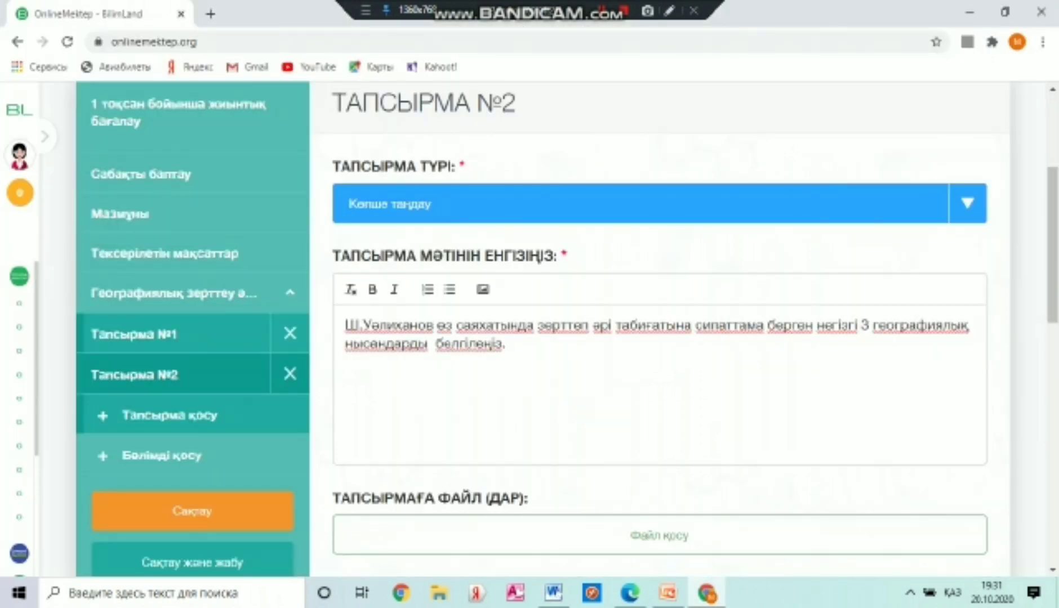
{"action": "key", "text": "BackSpace"}
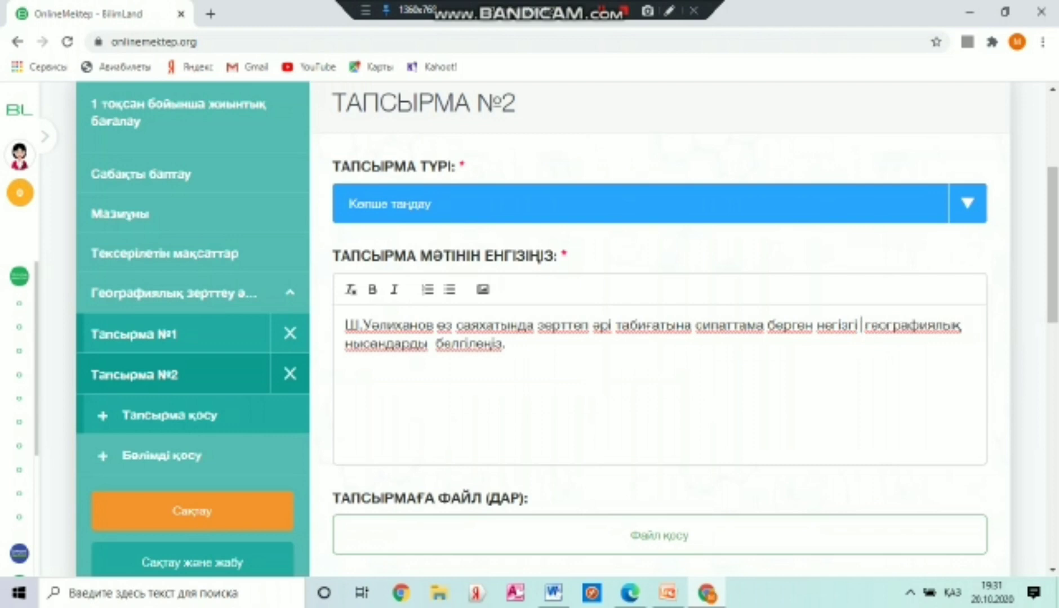
{"action": "type", "text": "2"}
- Copy answer A, Маңғыстау түбегі және Каспий маңы ойпатының орографиясы, from Word into answer option №1 of Тапсырма №2 and mark it Дұрыс жауап
{"action": "scroll", "coordinate": [449, 470], "scroll_direction": "down", "scroll_amount": 2}
{"action": "scroll", "coordinate": [393, 433], "scroll_direction": "down", "scroll_amount": 2}
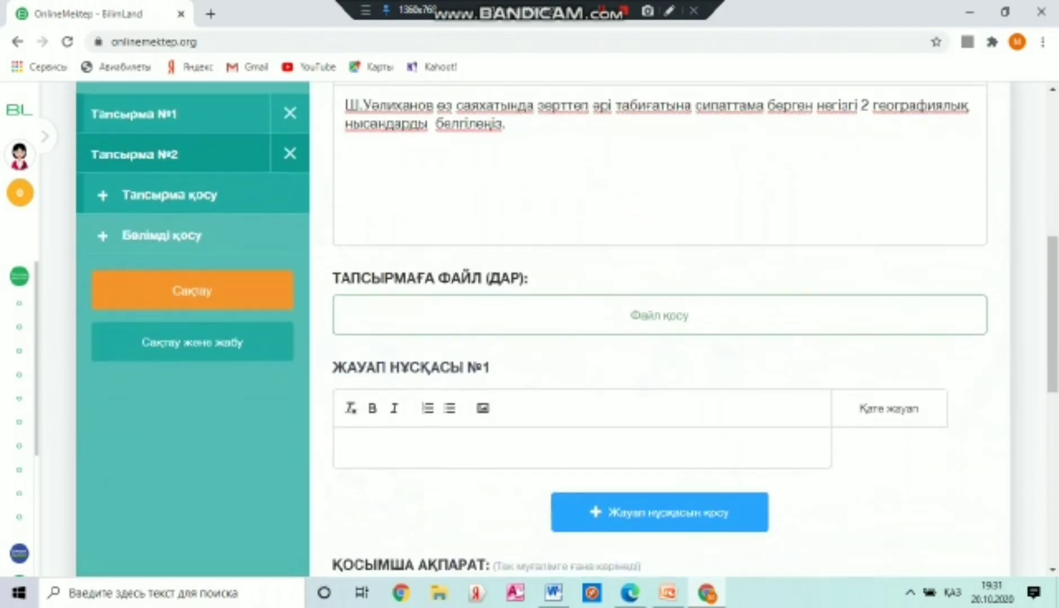
{"action": "left_click", "coordinate": [392, 433]}
{"action": "scroll", "coordinate": [393, 433], "scroll_direction": "down", "scroll_amount": 3}
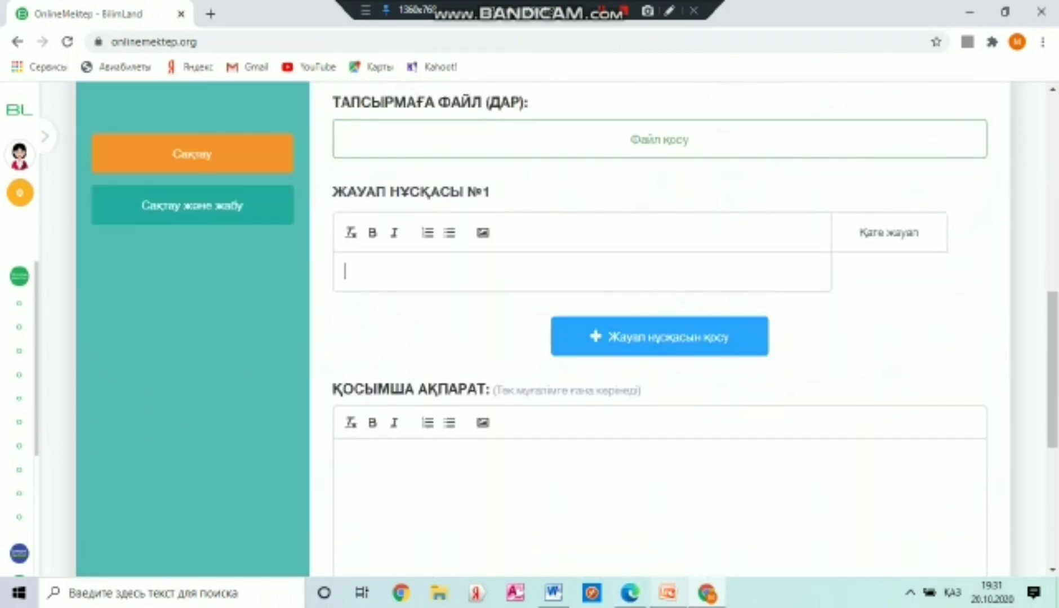
{"action": "left_click", "coordinate": [553, 592]}
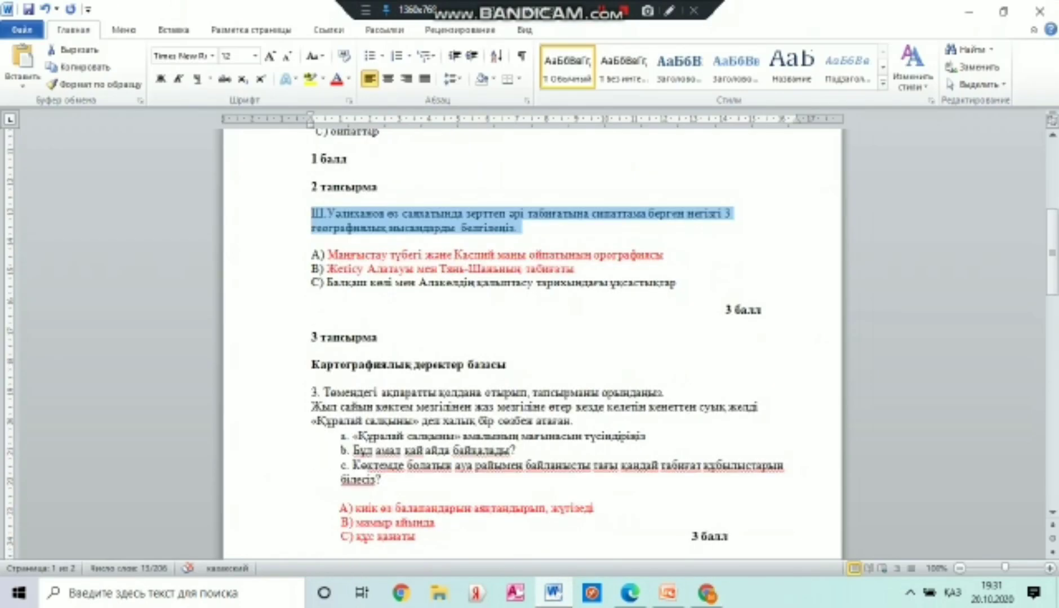
{"action": "left_click_drag", "start_coordinate": [664, 254], "coordinate": [328, 255]}
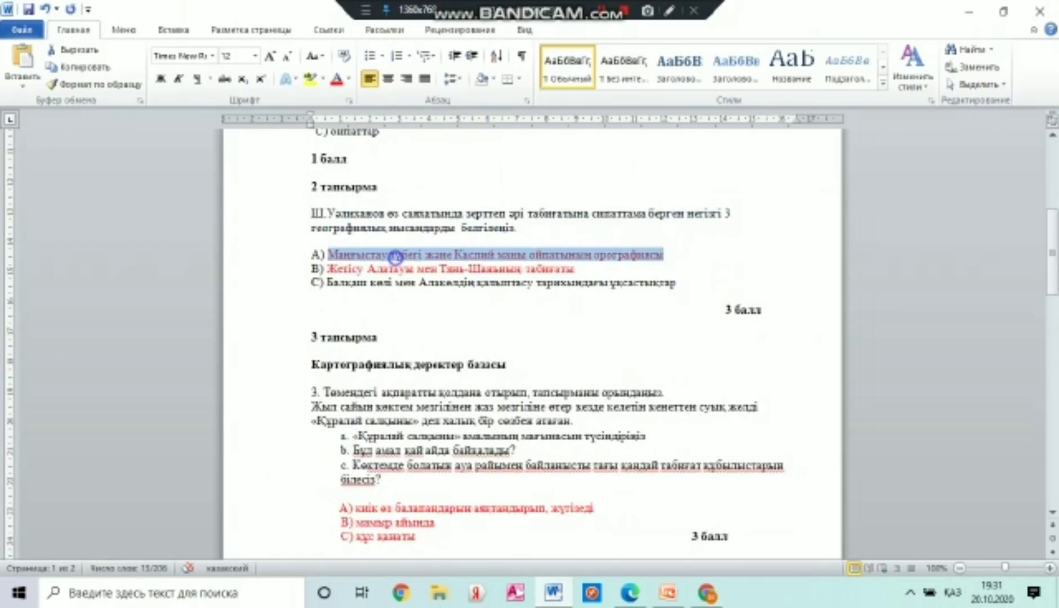
{"action": "right_click", "coordinate": [395, 257]}
{"action": "left_click", "coordinate": [441, 286]}
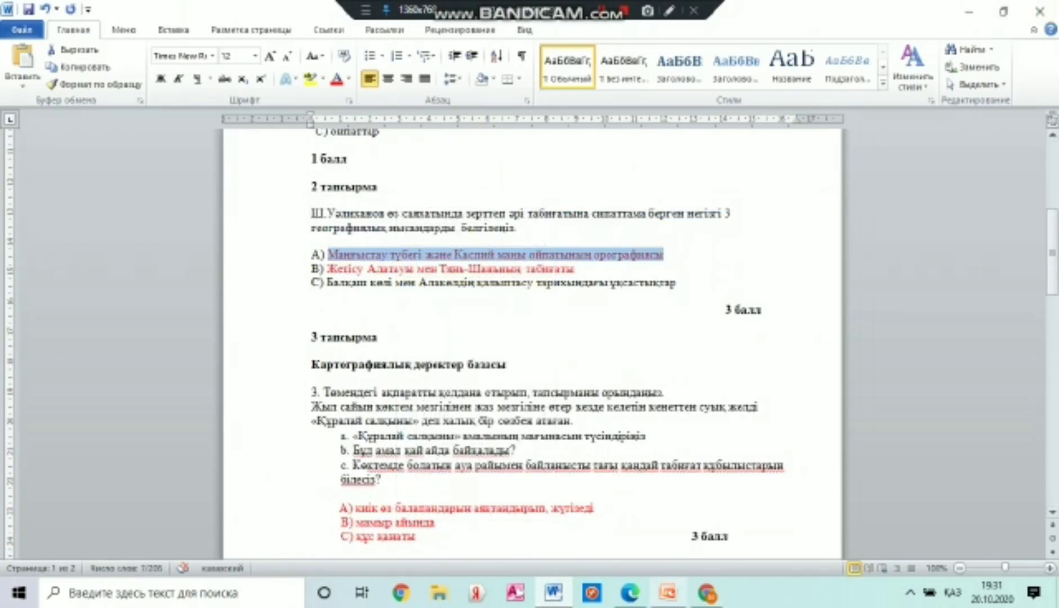
{"action": "left_click", "coordinate": [706, 593]}
{"action": "right_click", "coordinate": [359, 265]}
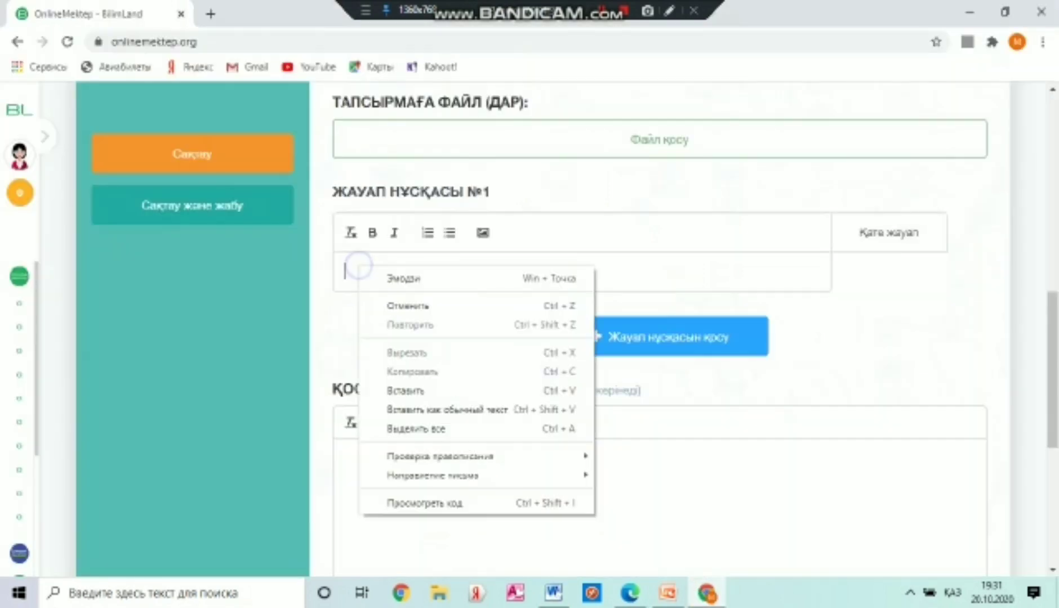
{"action": "left_click", "coordinate": [405, 390]}
{"action": "left_click", "coordinate": [873, 241]}
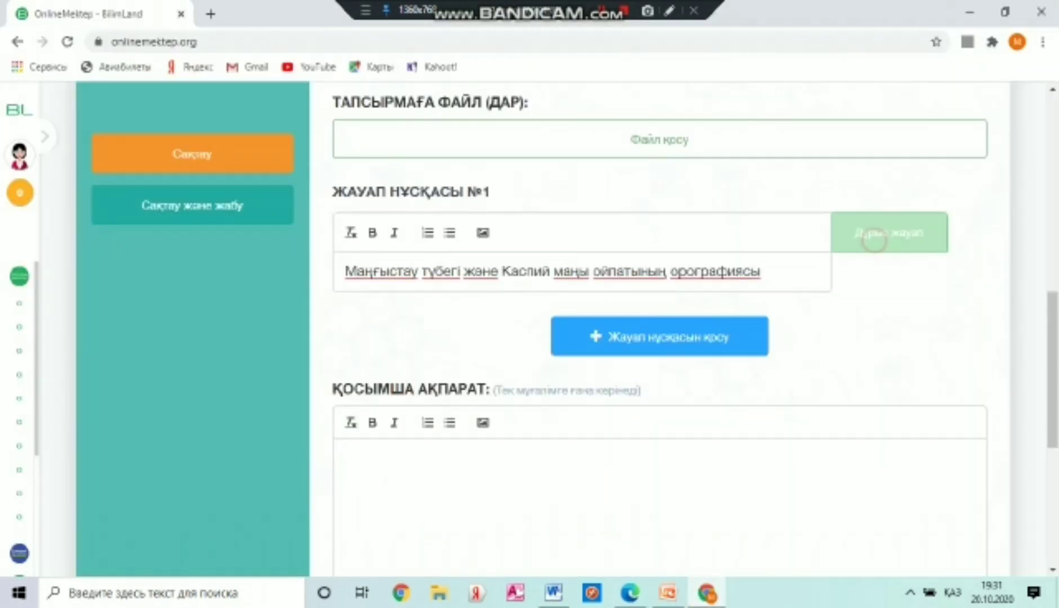
- Add answer option №2 to Тапсырма №2 with Жетісу Алатауы мен Тянь-Шаньның табиғаты copied from Word, and mark it Дұрыс жауап
{"action": "left_click", "coordinate": [631, 336]}
{"action": "left_click", "coordinate": [423, 281]}
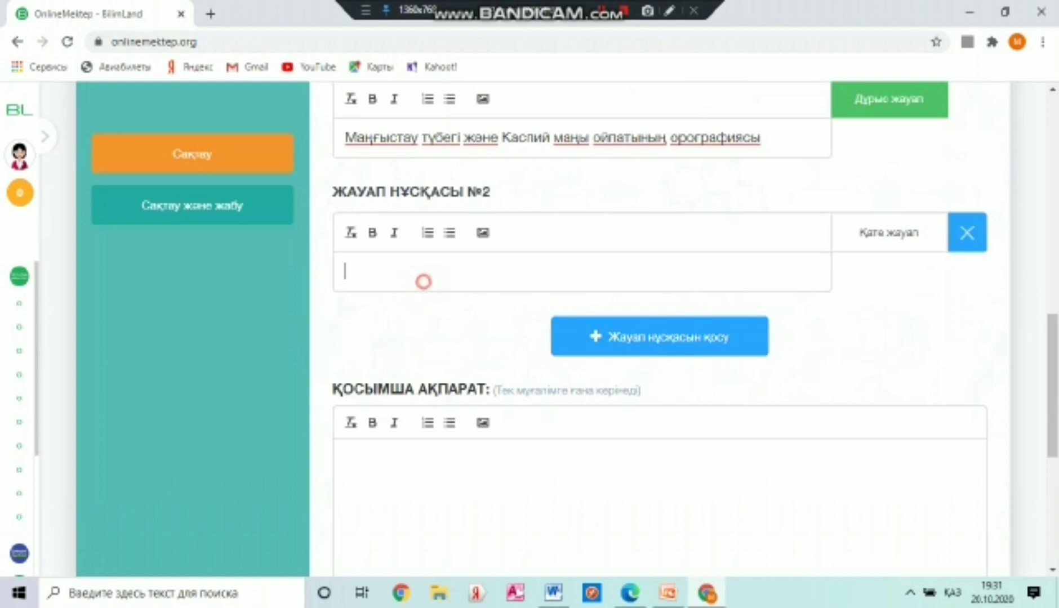
{"action": "left_click", "coordinate": [552, 593]}
{"action": "left_click_drag", "start_coordinate": [328, 254], "coordinate": [663, 254]}
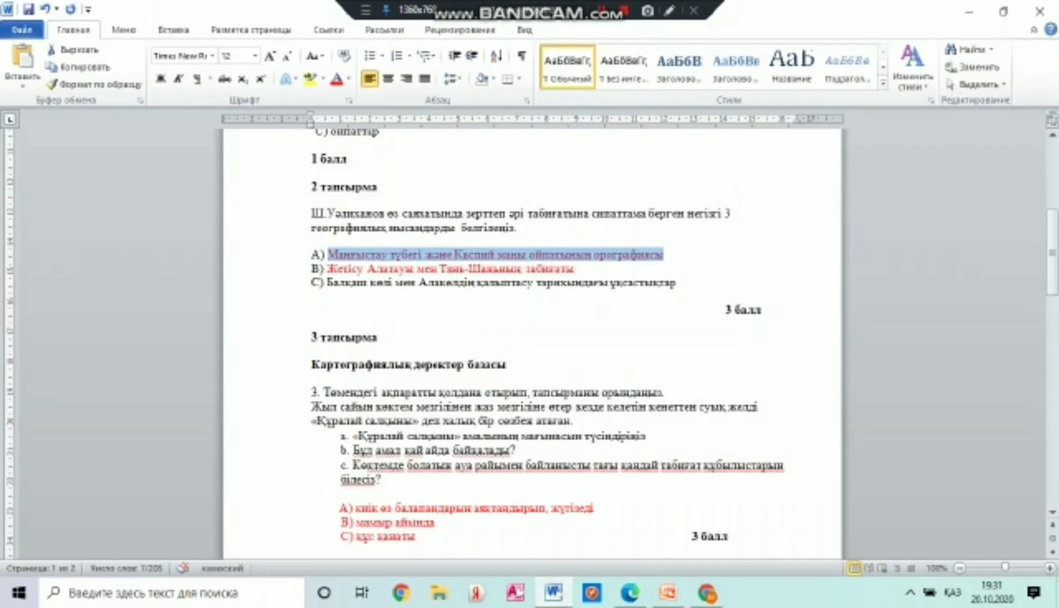
{"action": "left_click_drag", "start_coordinate": [574, 269], "coordinate": [328, 268]}
{"action": "right_click", "coordinate": [346, 268]}
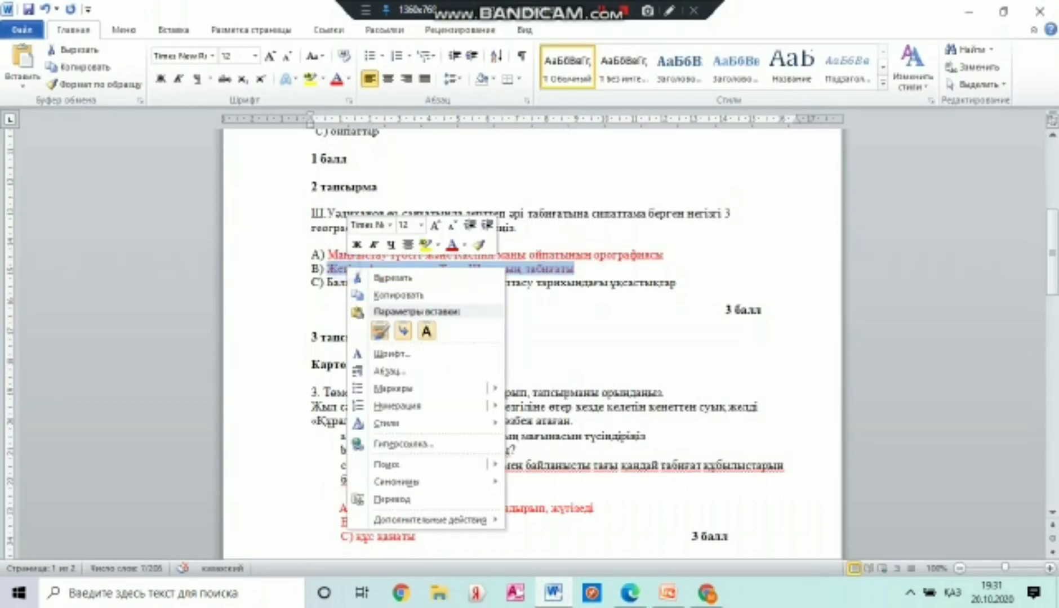
{"action": "left_click", "coordinate": [393, 296]}
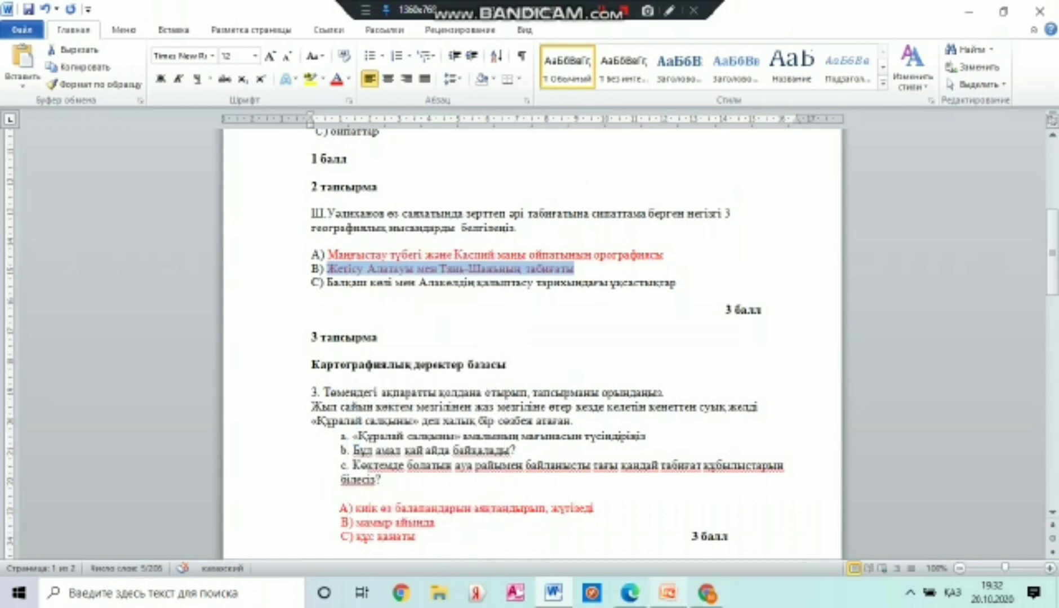
{"action": "left_click", "coordinate": [706, 593]}
{"action": "left_click", "coordinate": [389, 274]}
{"action": "right_click", "coordinate": [390, 274]}
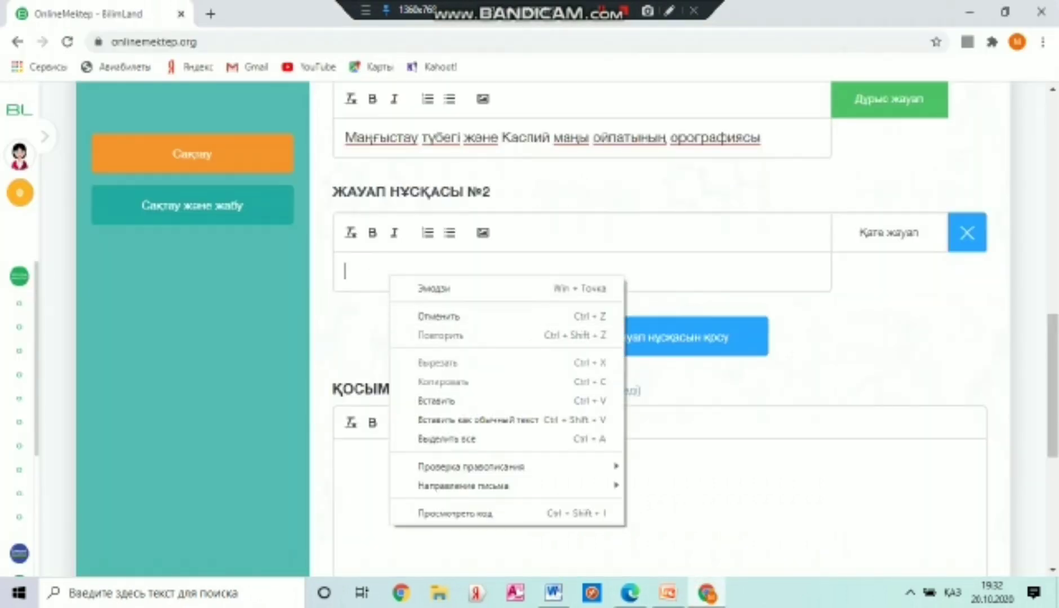
{"action": "left_click", "coordinate": [439, 400]}
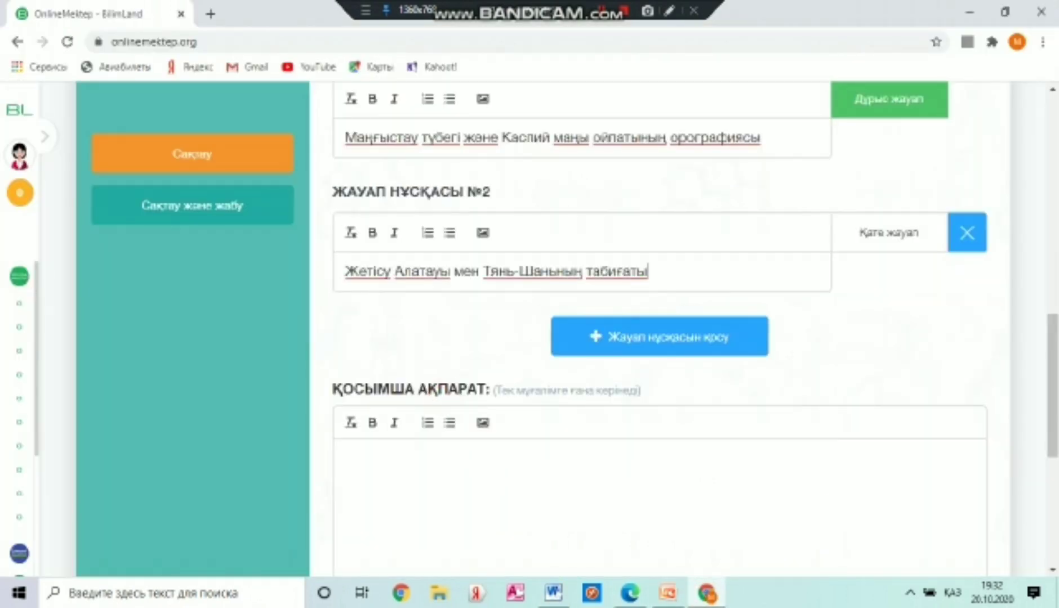
{"action": "left_click", "coordinate": [908, 242]}
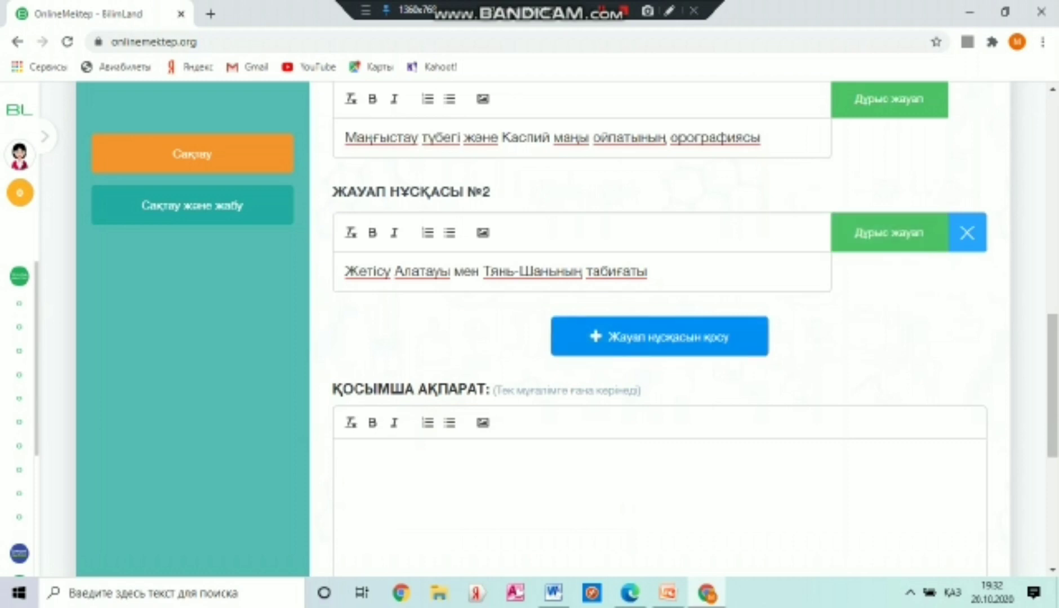
- Add answer option №3 to Тапсырма №2 with Балқаш көлі мен Алакөлдің қалыптасу тарихындағы ұқсастықтар copied from Word
{"action": "left_click", "coordinate": [625, 337]}
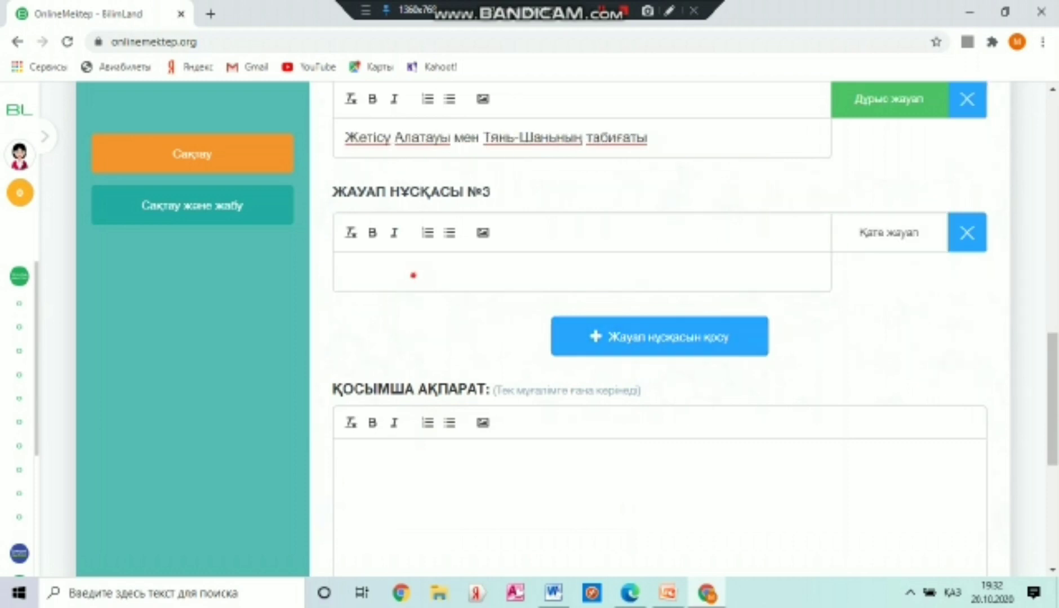
{"action": "left_click", "coordinate": [413, 275]}
{"action": "left_click", "coordinate": [554, 592]}
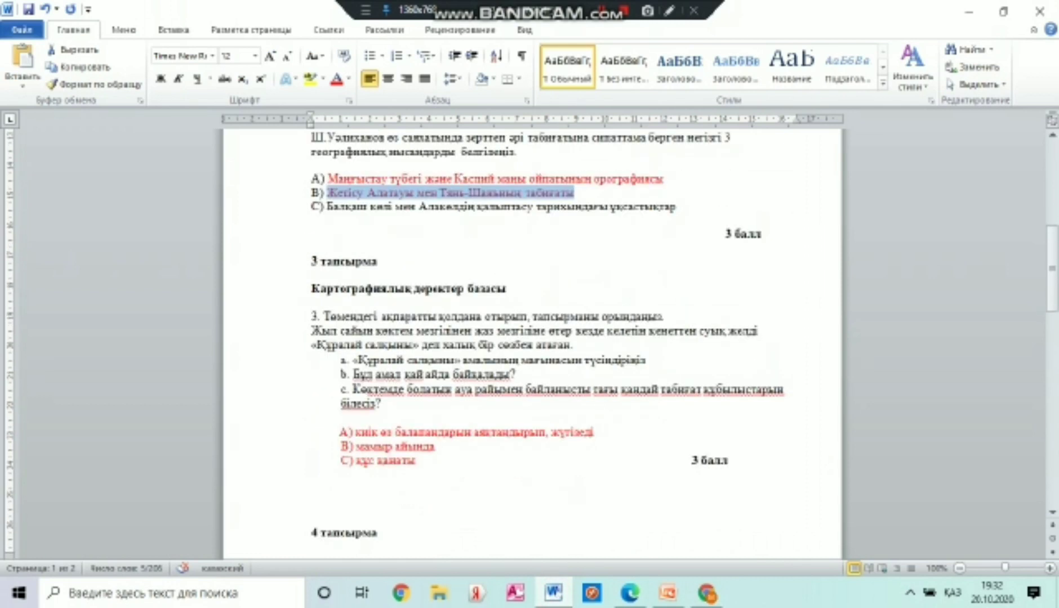
{"action": "left_click_drag", "start_coordinate": [676, 206], "coordinate": [344, 207]}
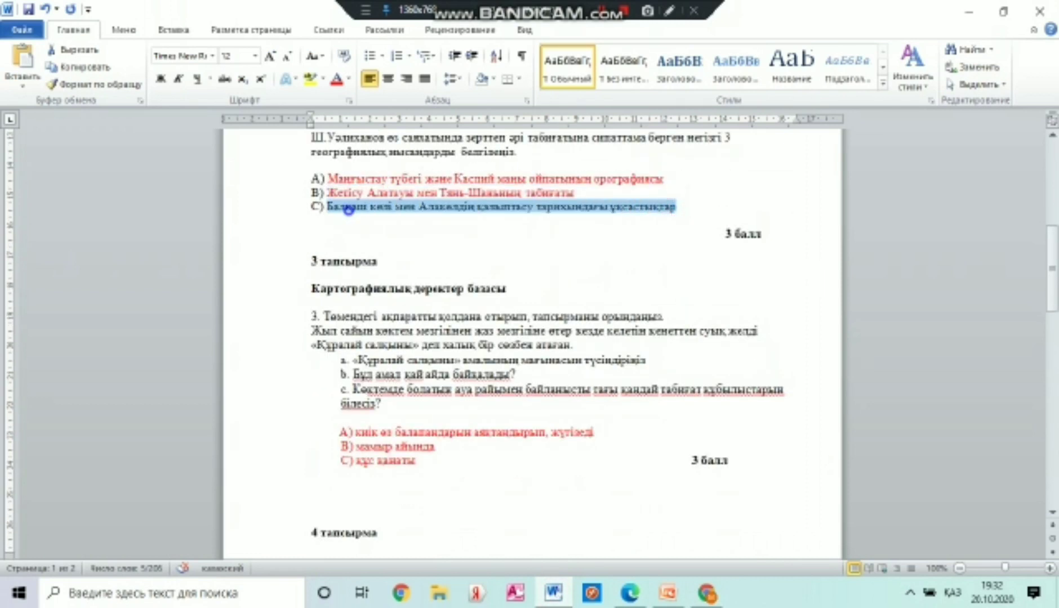
{"action": "right_click", "coordinate": [349, 211]}
{"action": "left_click", "coordinate": [397, 237]}
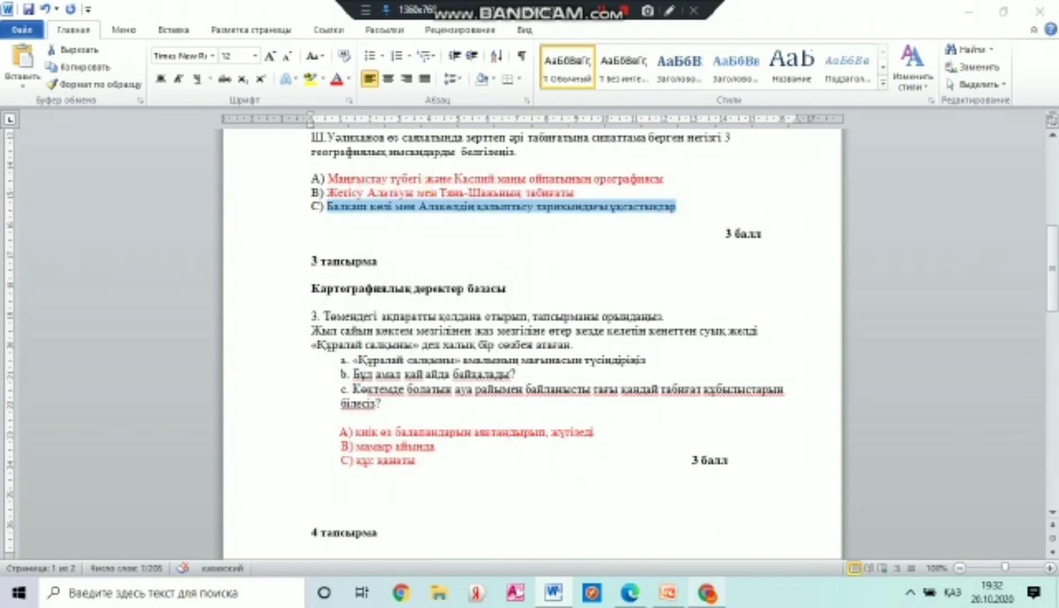
{"action": "left_click", "coordinate": [706, 592]}
{"action": "right_click", "coordinate": [385, 272]}
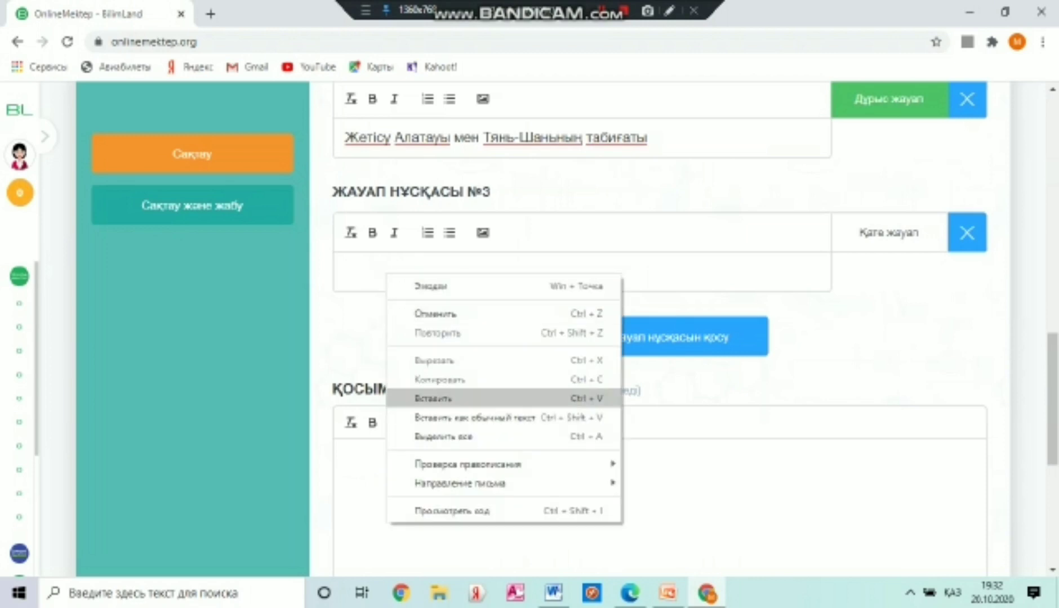
{"action": "left_click", "coordinate": [428, 397]}
- Enter 1,2 as the additional information (Қосымша ақпарат) of Тапсырма №2
{"action": "scroll", "coordinate": [659, 338], "scroll_direction": "down", "scroll_amount": 6}
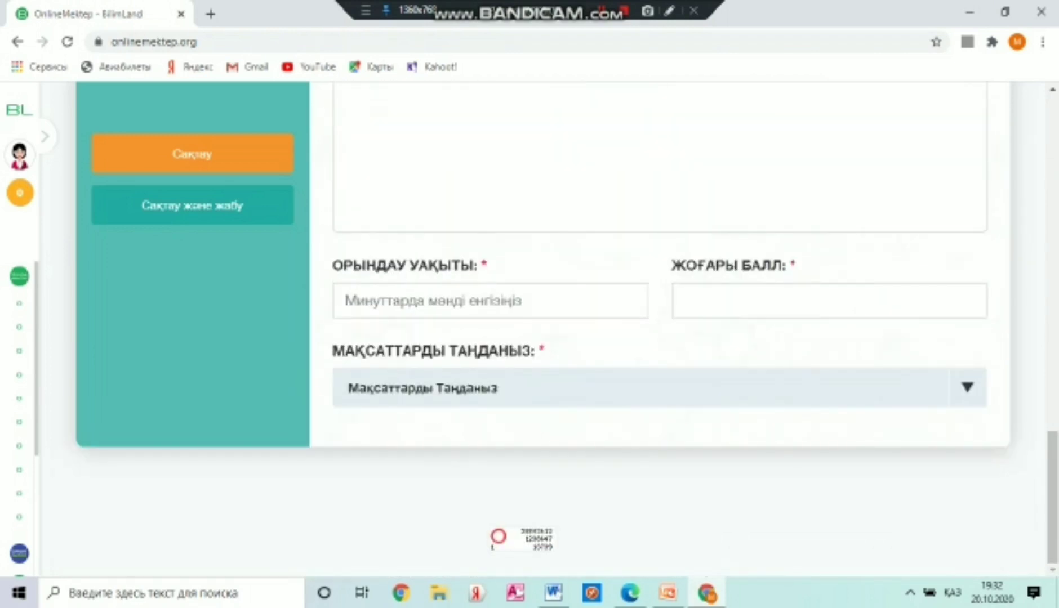
{"action": "scroll", "coordinate": [658, 338], "scroll_direction": "up", "scroll_amount": 4}
{"action": "scroll", "coordinate": [409, 248], "scroll_direction": "down", "scroll_amount": 2}
{"action": "left_click", "coordinate": [409, 249]}
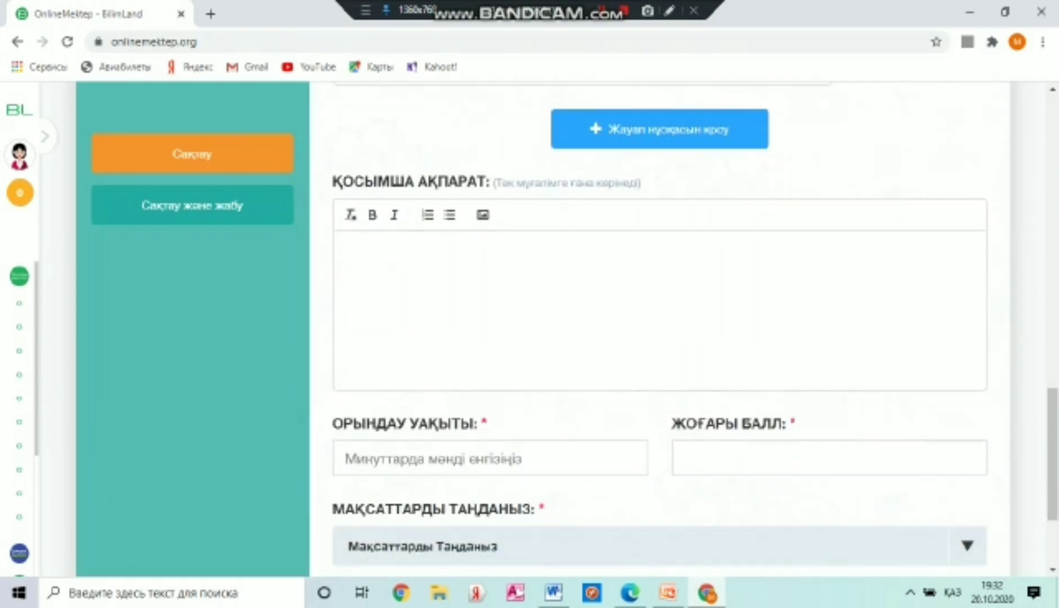
- Set the completion time of Тапсырма №2 to 4 minutes and its maximum score to 4
{"action": "scroll", "coordinate": [439, 297], "scroll_direction": "down", "scroll_amount": 2}
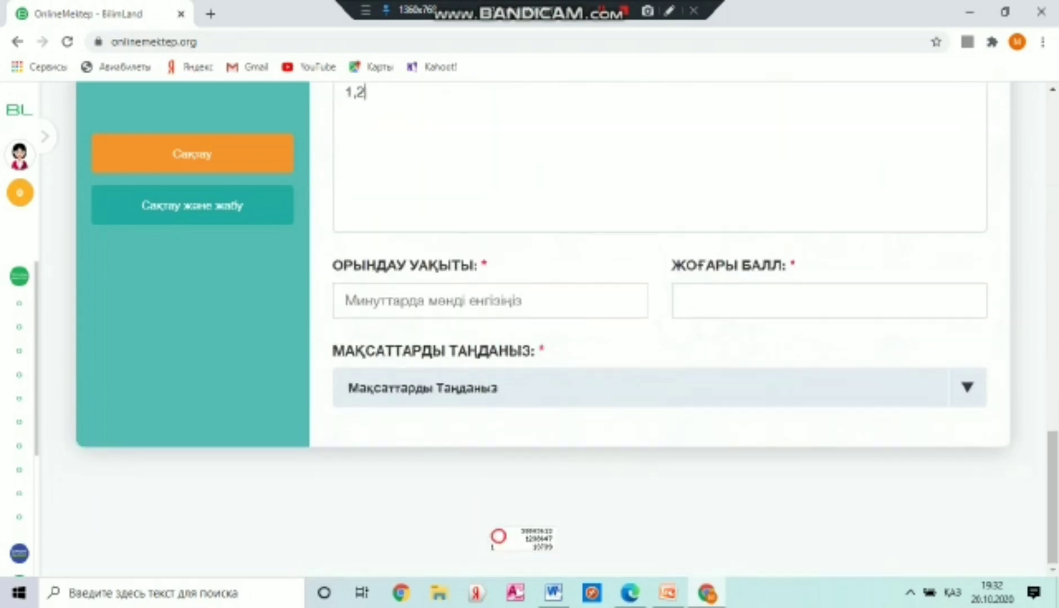
{"action": "left_click", "coordinate": [439, 296]}
{"action": "type", "text": "5"}
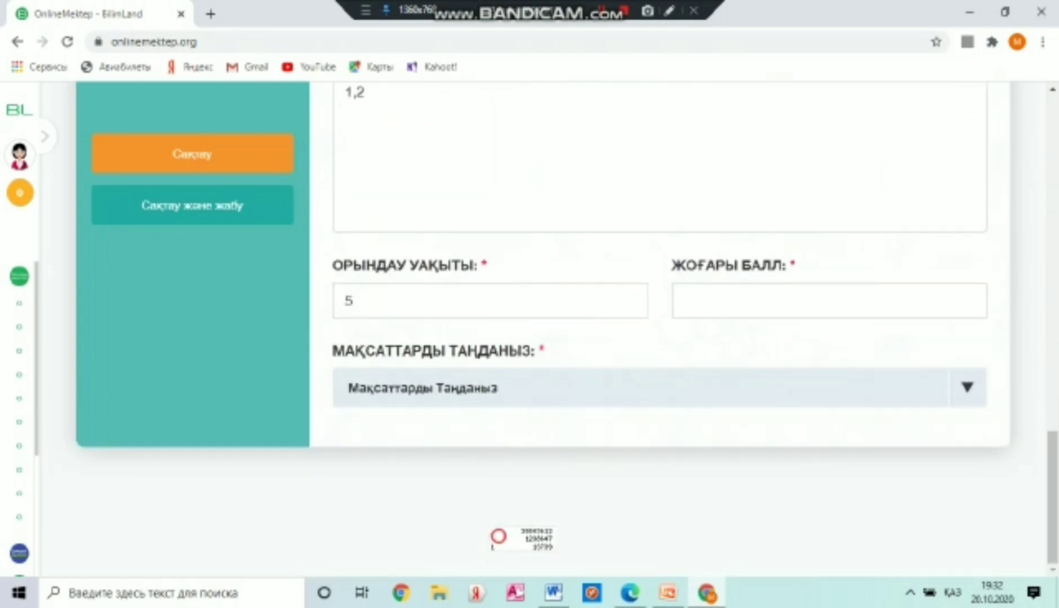
{"action": "key", "text": "BackSpace"}
{"action": "type", "text": "4"}
{"action": "left_click", "coordinate": [747, 301]}
{"action": "type", "text": "4"}
- Assign objective 9.1.1.3 Географиялық нысандар мен құбылыстарды номинациялау ерекшеліктерін анықтайды to Тапсырма №2
{"action": "left_click", "coordinate": [531, 388]}
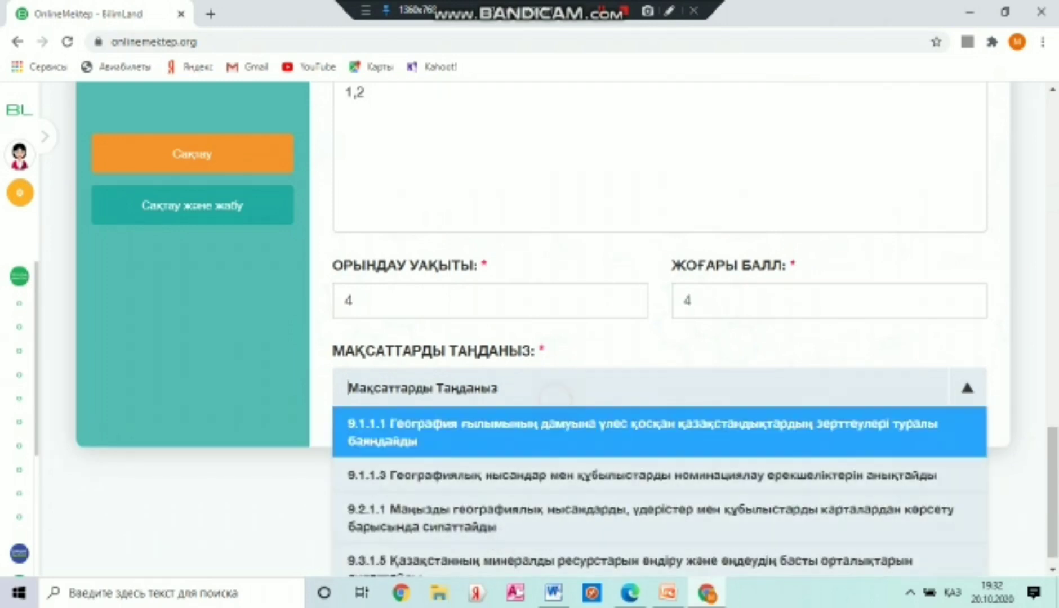
{"action": "left_click", "coordinate": [531, 470]}
{"action": "scroll", "coordinate": [532, 470], "scroll_direction": "down", "scroll_amount": 1}
- Add a new section named Картографиялық деректер базасы, copying the name from the 3 тапсырма heading in Word
{"action": "scroll", "coordinate": [498, 536], "scroll_direction": "up", "scroll_amount": 15}
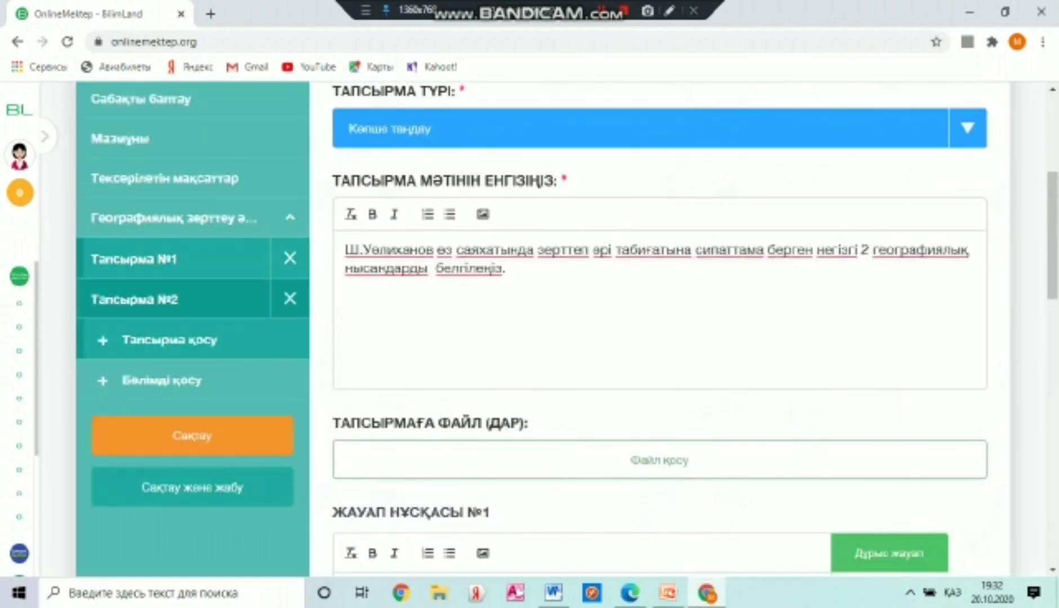
{"action": "left_click", "coordinate": [162, 380]}
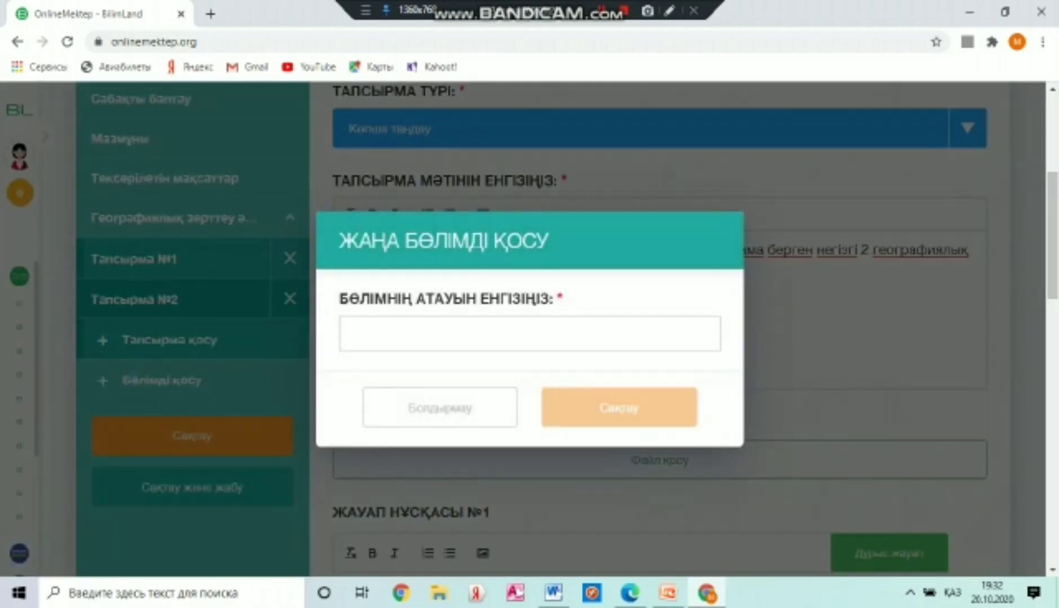
{"action": "left_click", "coordinate": [553, 592]}
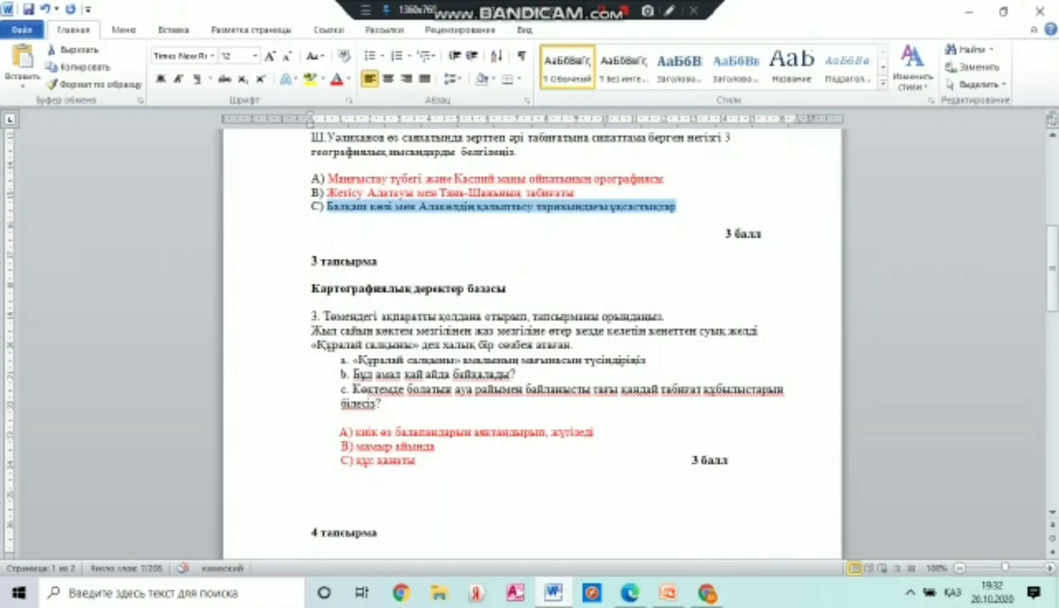
{"action": "left_click_drag", "start_coordinate": [515, 288], "coordinate": [311, 288]}
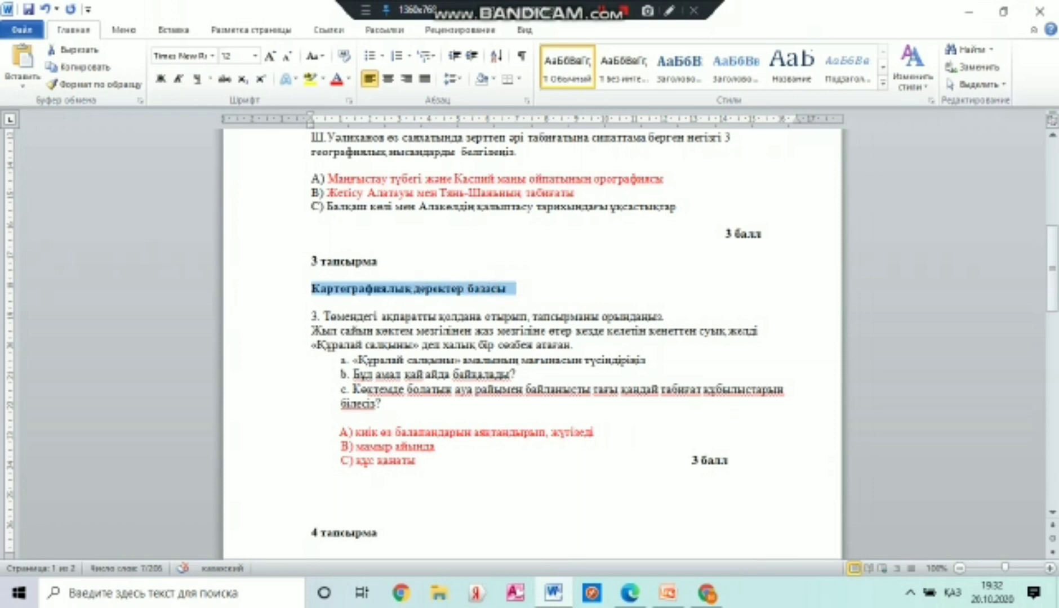
{"action": "right_click", "coordinate": [337, 291]}
{"action": "left_click", "coordinate": [387, 318]}
{"action": "left_click", "coordinate": [707, 592]}
{"action": "right_click", "coordinate": [398, 332]}
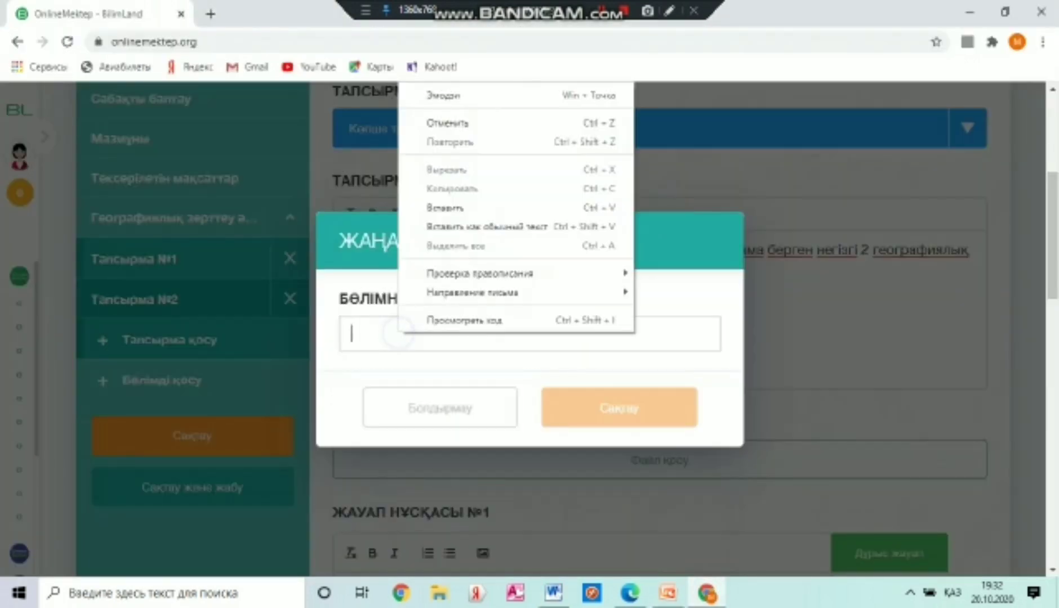
{"action": "left_click", "coordinate": [459, 204]}
{"action": "left_click", "coordinate": [619, 404]}
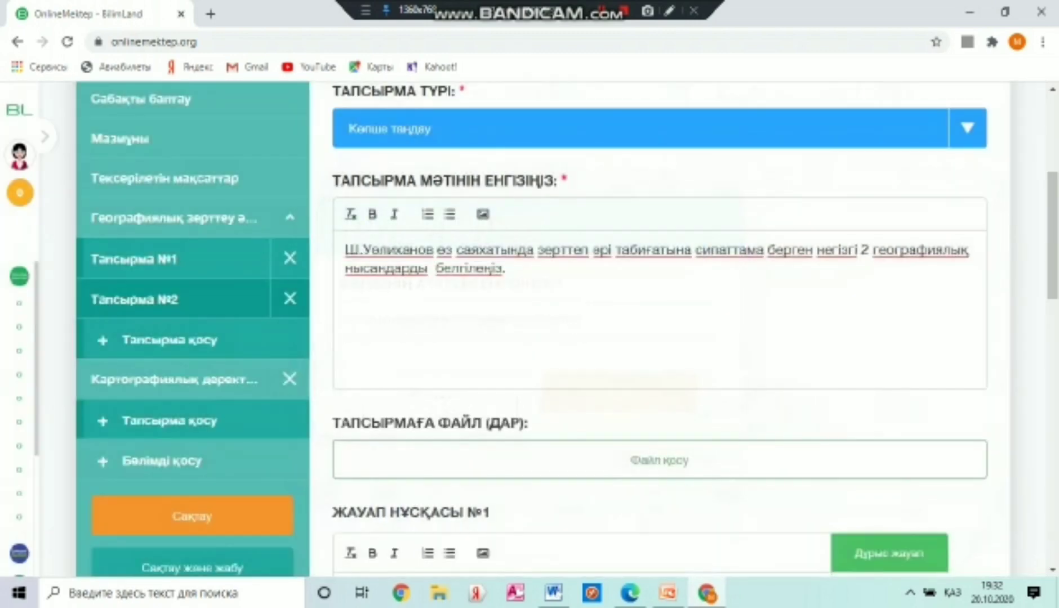
- Add an exercise of type Ашық жауаппен жаттығу to the Картографиялық деректер базасы section and set its task type to Толық жауап
{"action": "scroll", "coordinate": [659, 333], "scroll_direction": "down", "scroll_amount": 5}
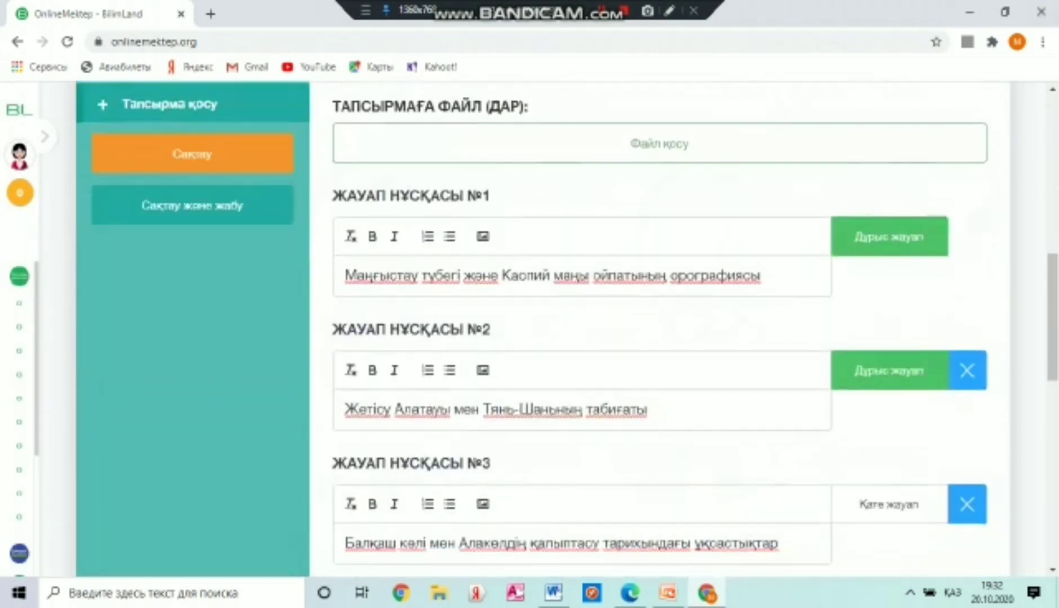
{"action": "scroll", "coordinate": [659, 332], "scroll_direction": "up", "scroll_amount": 3}
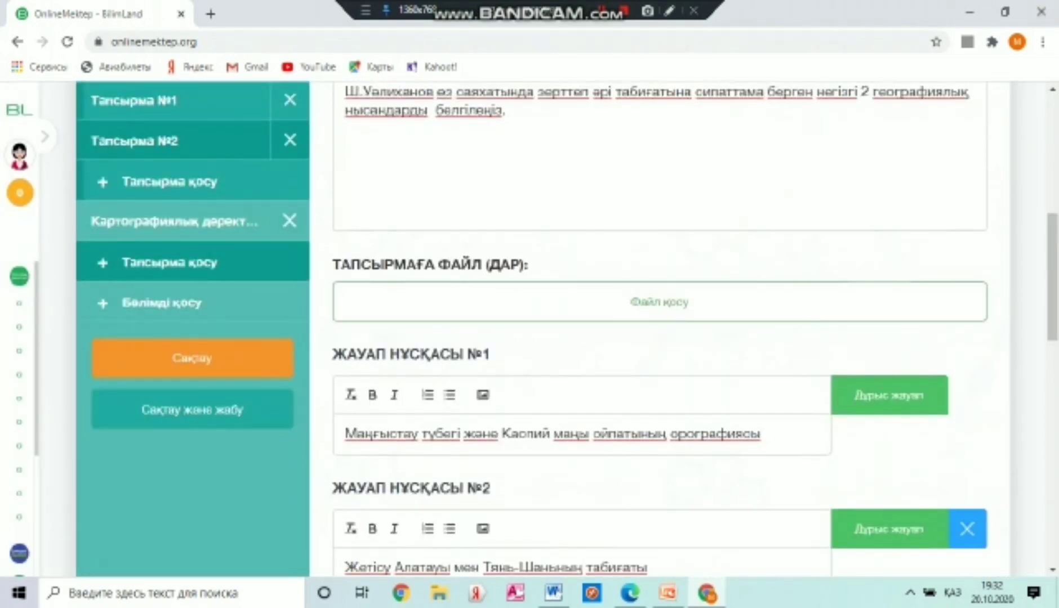
{"action": "left_click", "coordinate": [121, 260]}
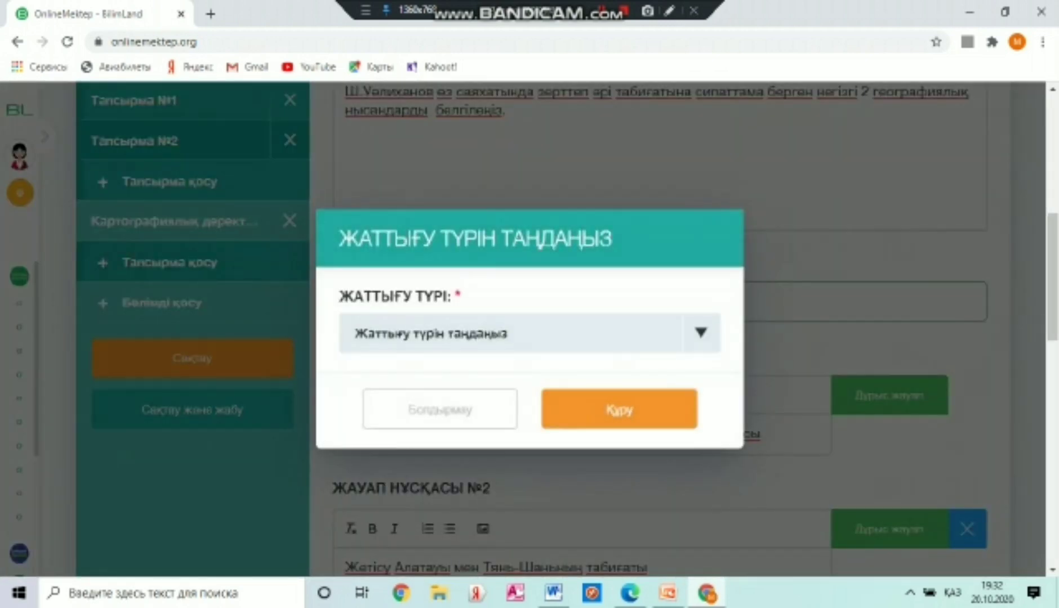
{"action": "left_click", "coordinate": [354, 334]}
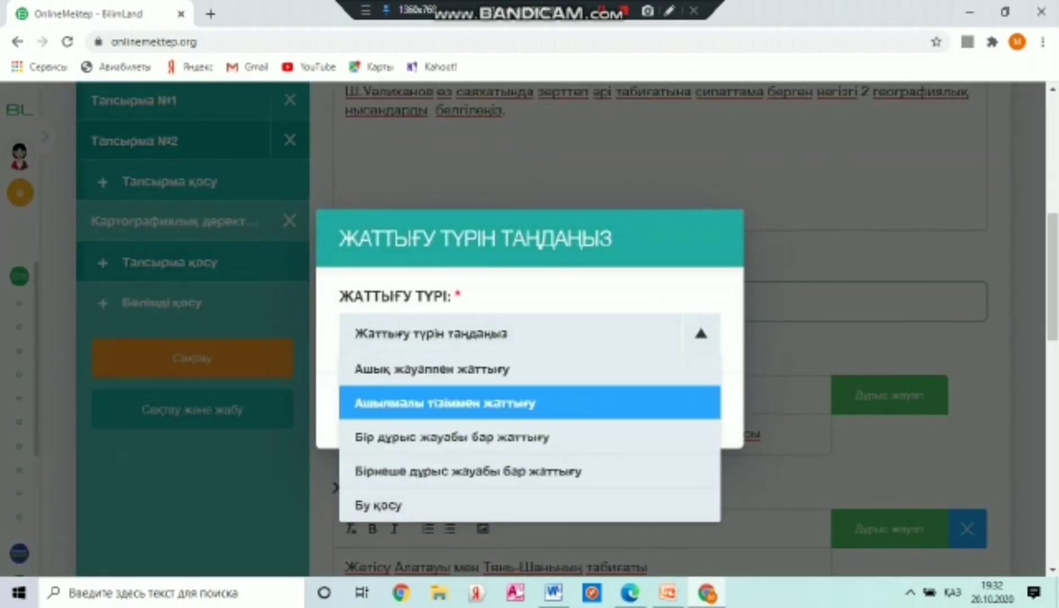
{"action": "left_click", "coordinate": [485, 369]}
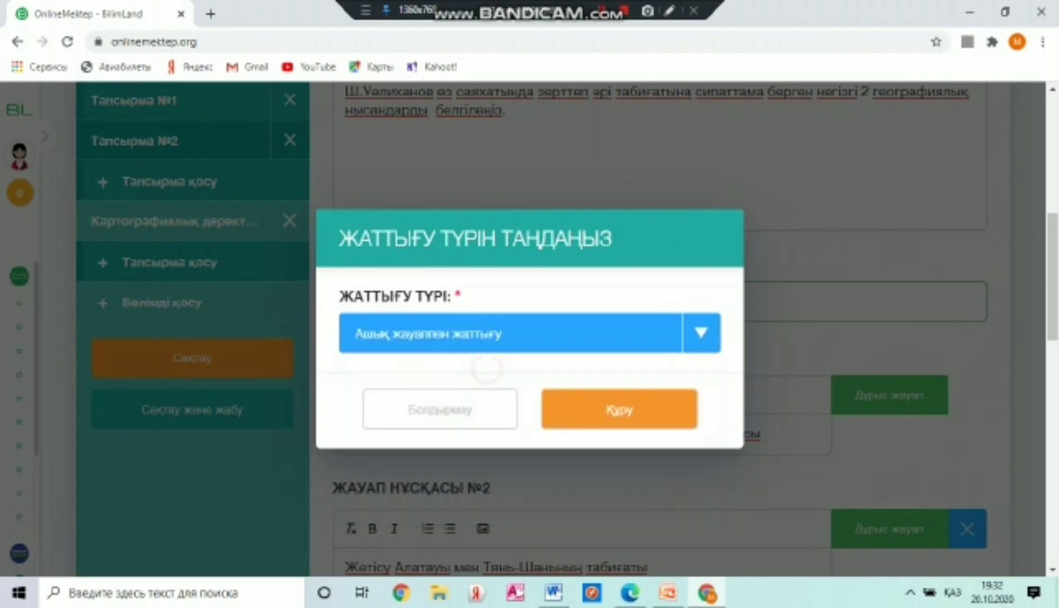
{"action": "left_click", "coordinate": [612, 409]}
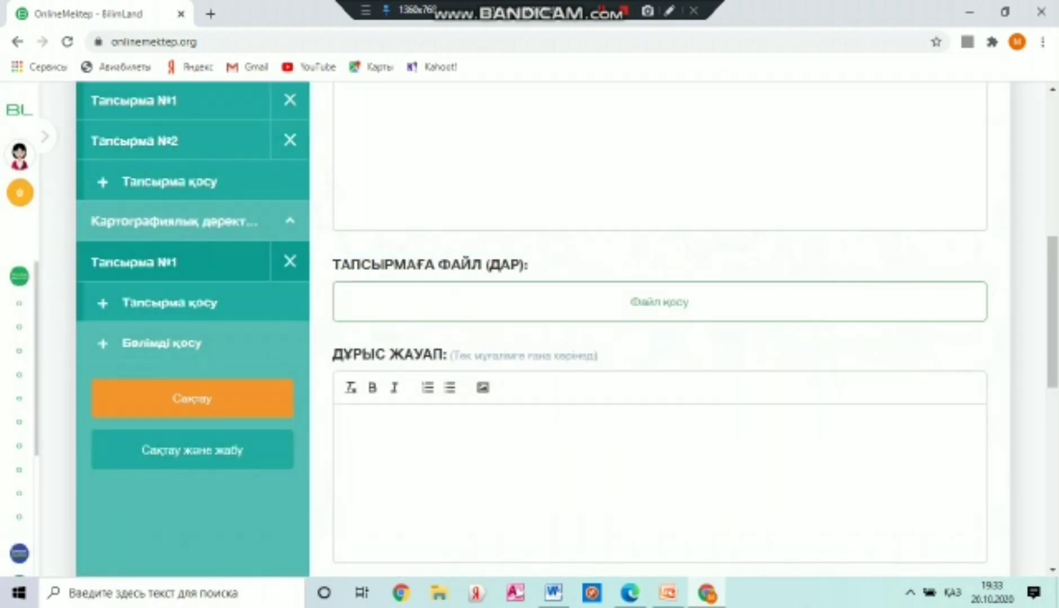
{"action": "left_click", "coordinate": [967, 127]}
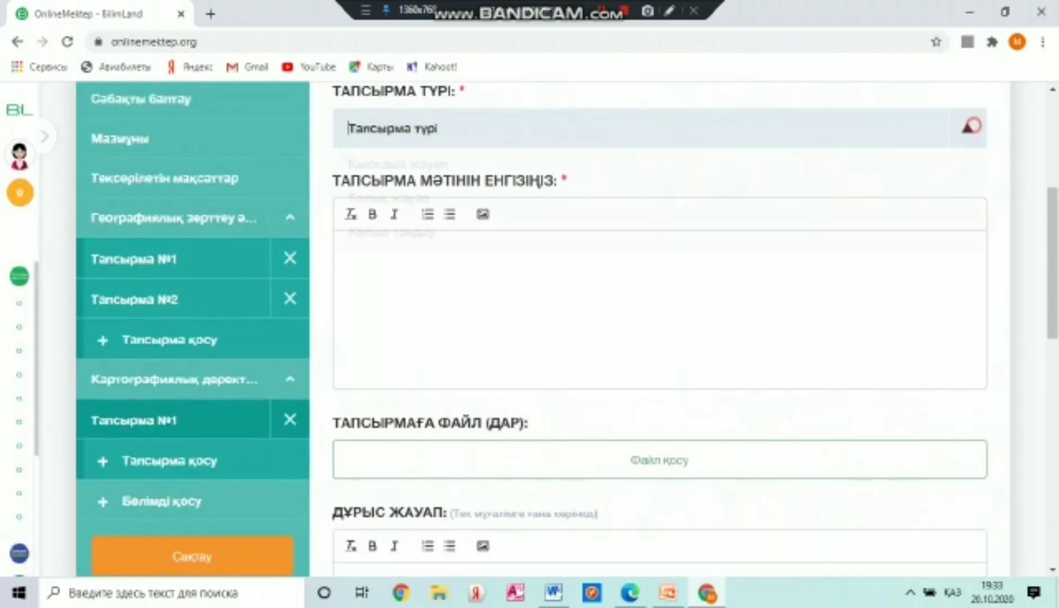
{"action": "left_click", "coordinate": [582, 198]}
- Copy the 3 тапсырма question with sub-questions a to c from Word into the new task's text
{"action": "left_click", "coordinate": [582, 247]}
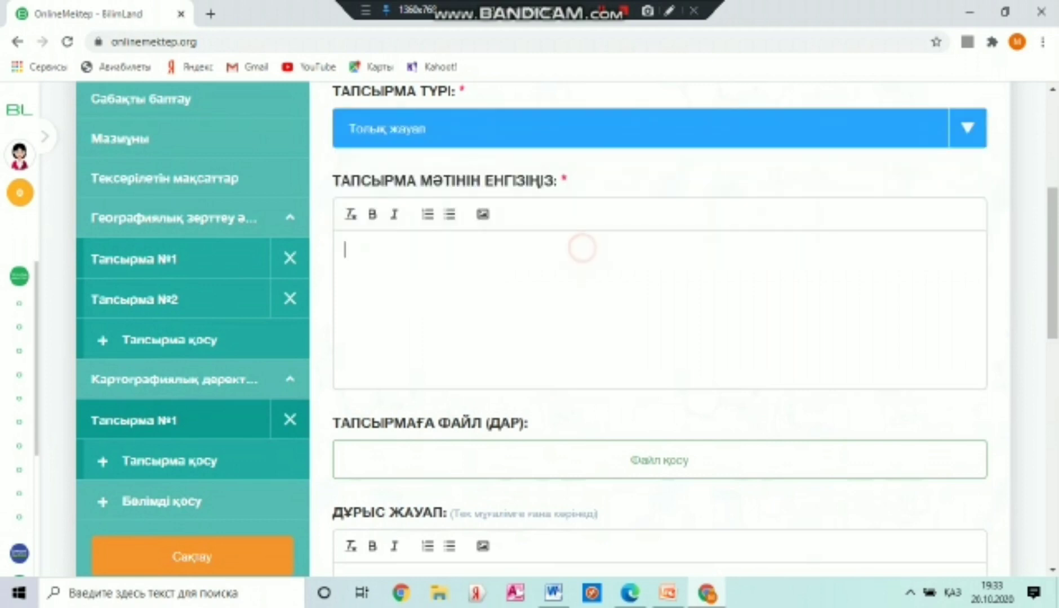
{"action": "left_click", "coordinate": [554, 593]}
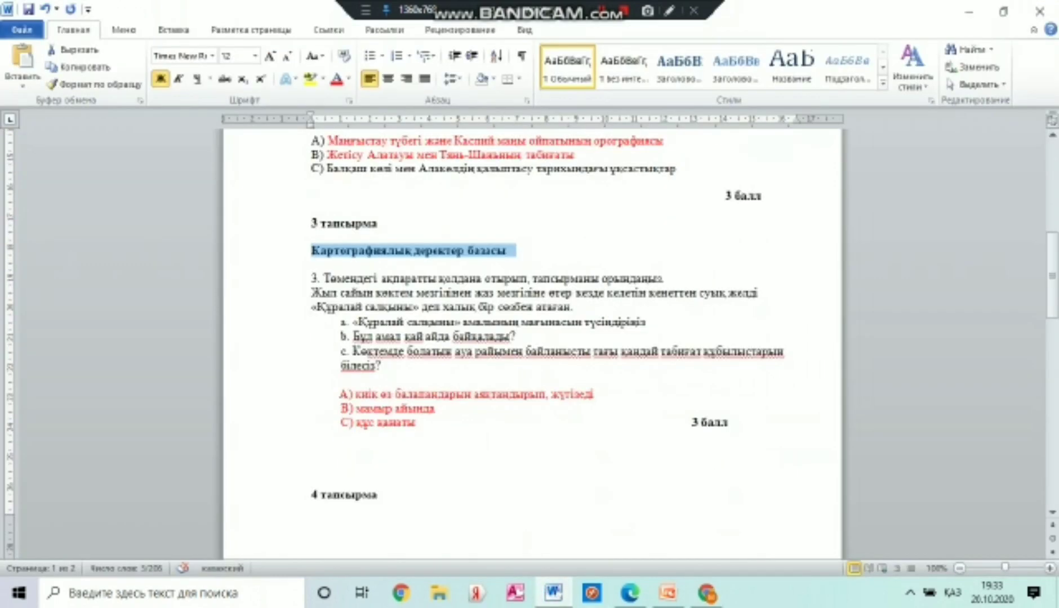
{"action": "left_click_drag", "start_coordinate": [324, 278], "coordinate": [402, 366]}
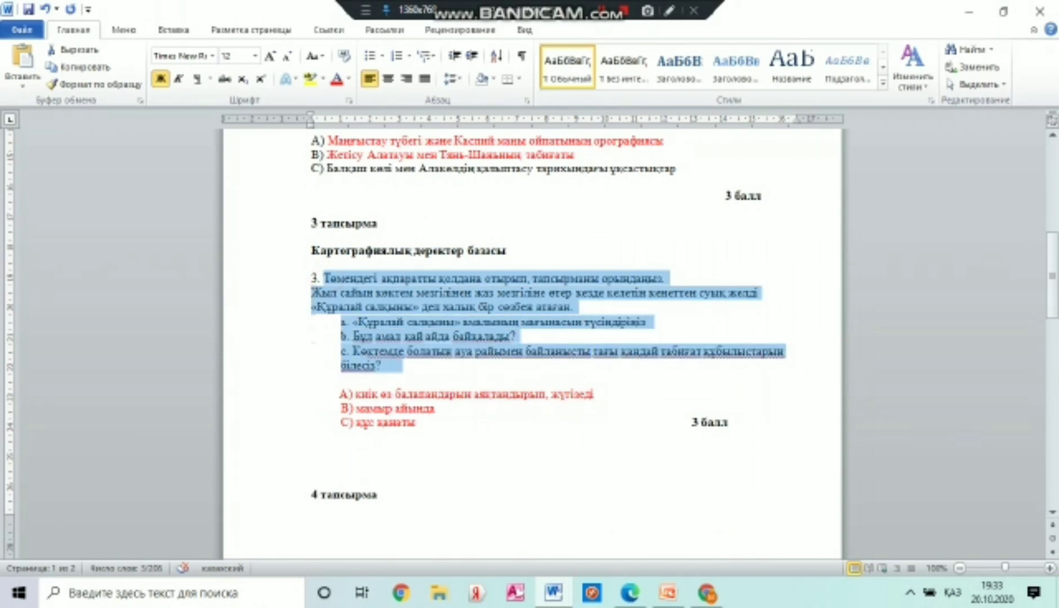
{"action": "right_click", "coordinate": [399, 311]}
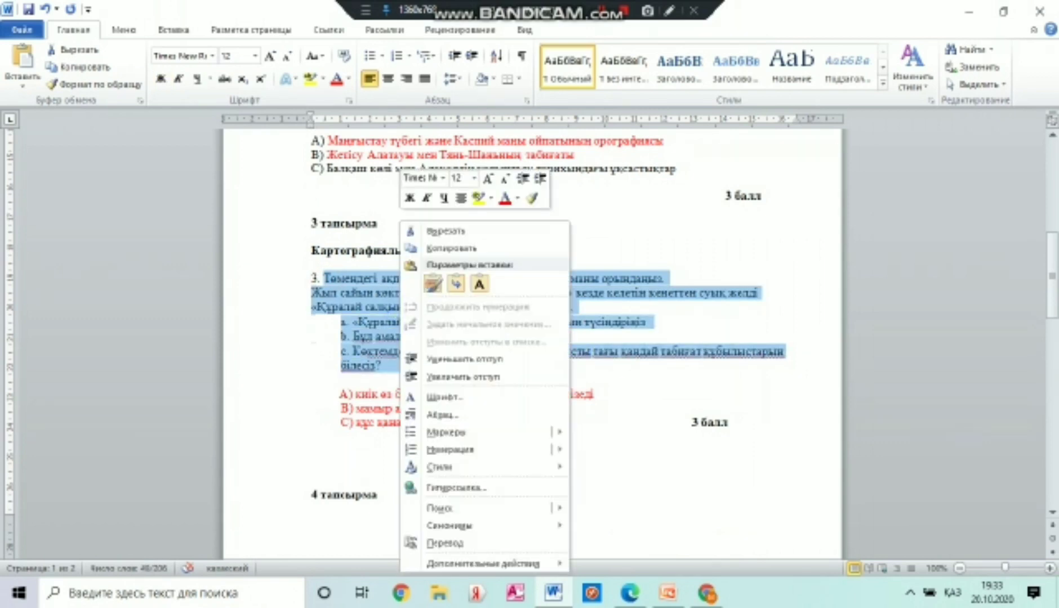
{"action": "left_click", "coordinate": [450, 243]}
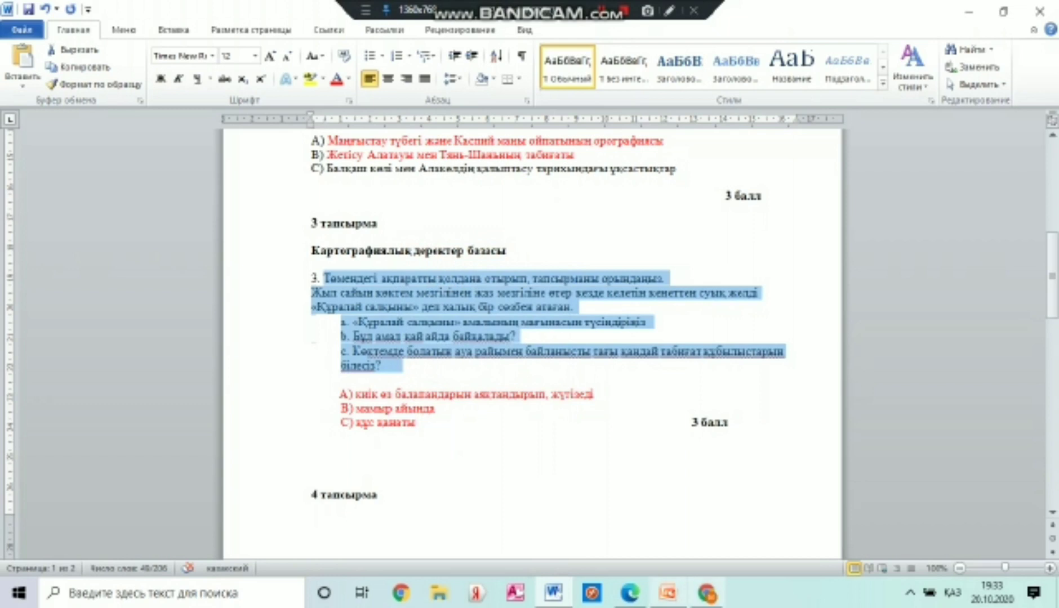
{"action": "left_click", "coordinate": [707, 593]}
{"action": "right_click", "coordinate": [345, 250]}
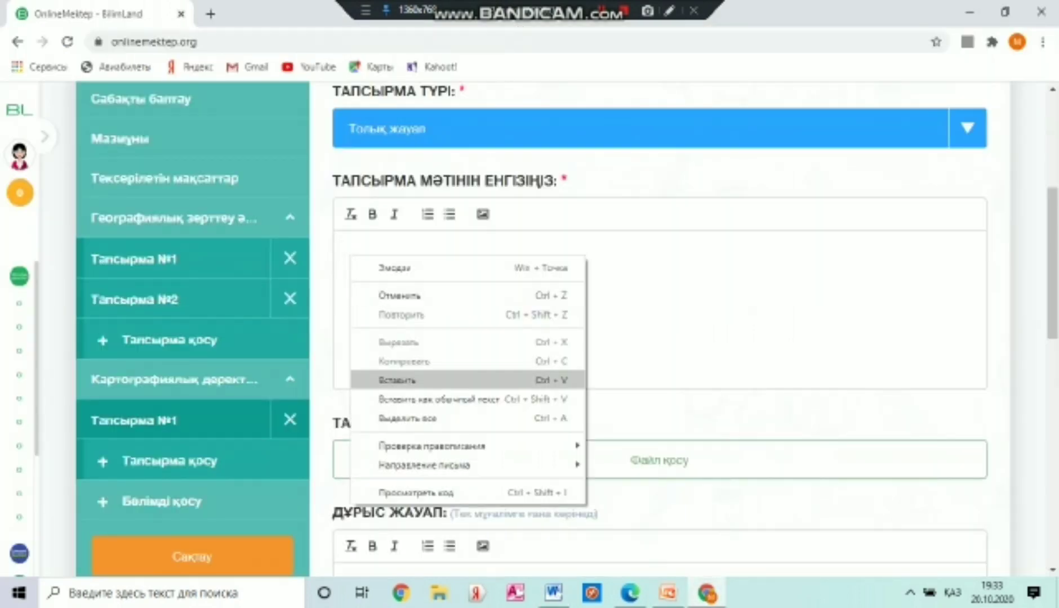
{"action": "left_click", "coordinate": [397, 378]}
- Copy the red answers A to C of 3 тапсырма from Word into the task's Дұрыс жауап field
{"action": "scroll", "coordinate": [659, 293], "scroll_direction": "down", "scroll_amount": 1}
{"action": "scroll", "coordinate": [563, 326], "scroll_direction": "down", "scroll_amount": 4}
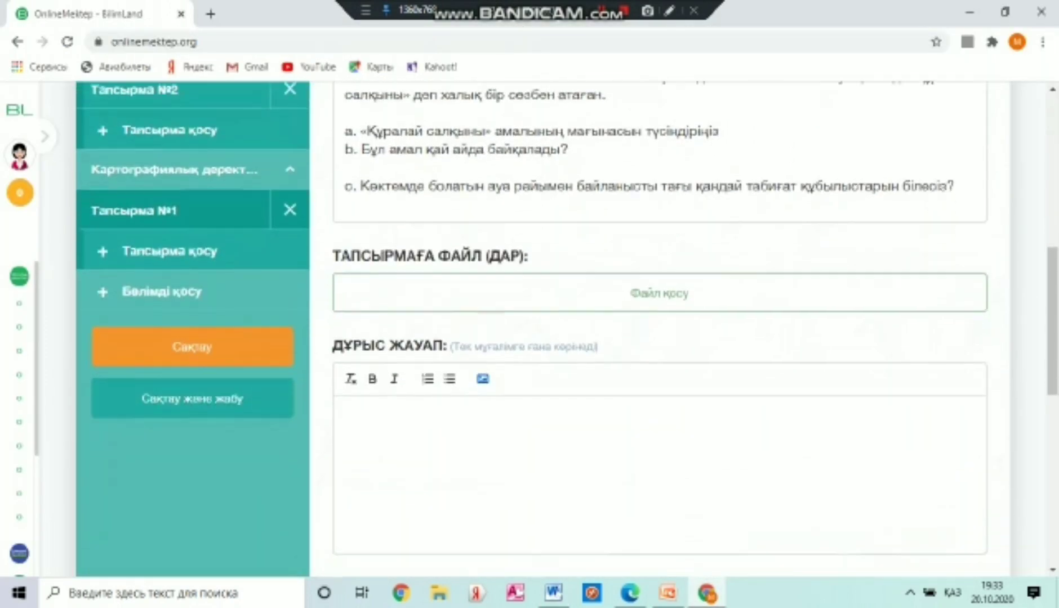
{"action": "left_click", "coordinate": [411, 385]}
{"action": "left_click", "coordinate": [554, 593]}
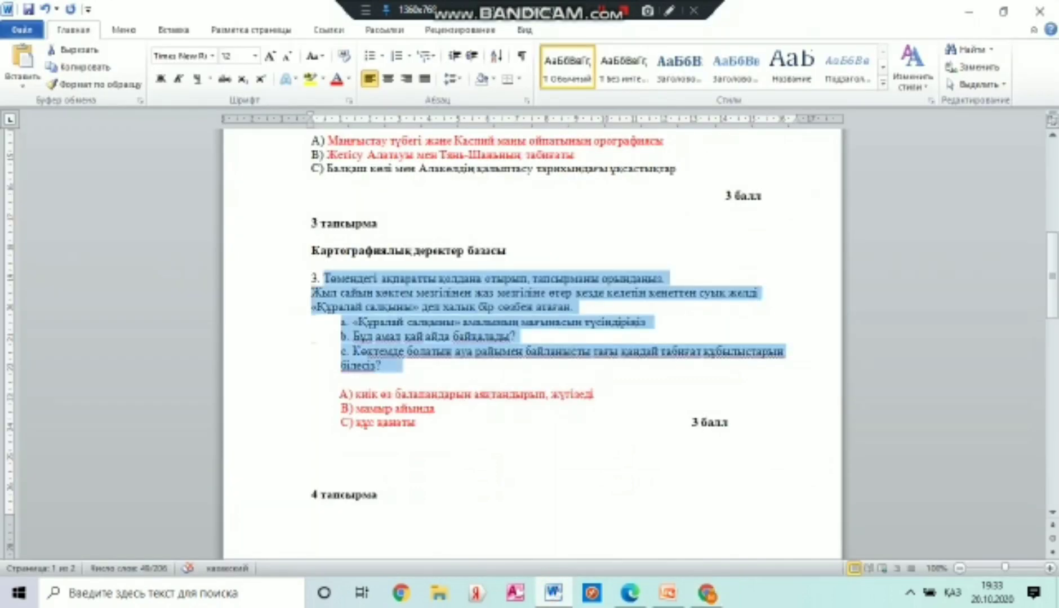
{"action": "left_click_drag", "start_coordinate": [426, 421], "coordinate": [347, 393]}
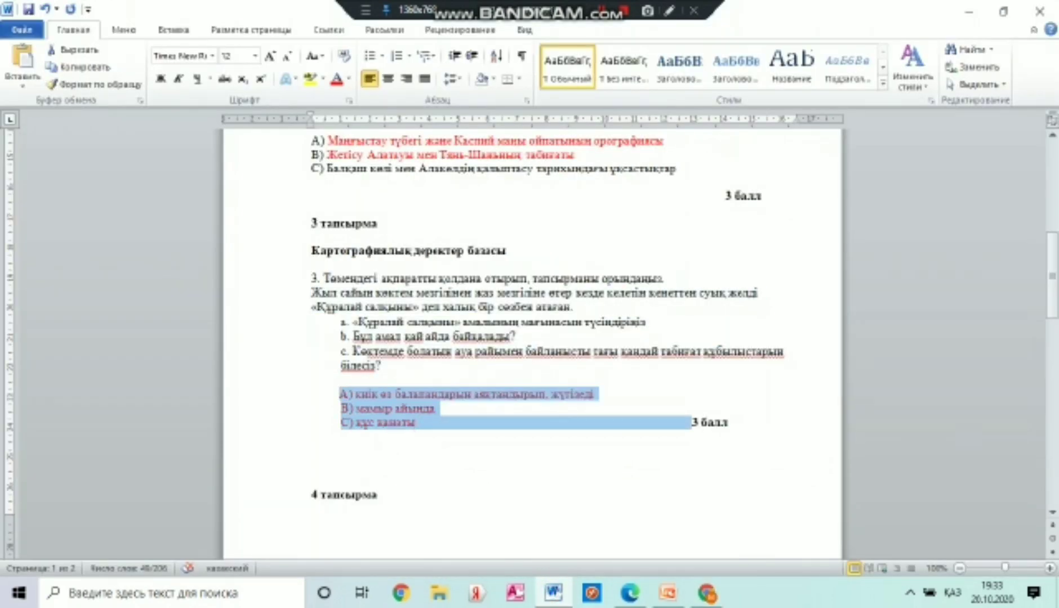
{"action": "right_click", "coordinate": [375, 397]}
{"action": "left_click", "coordinate": [431, 161]}
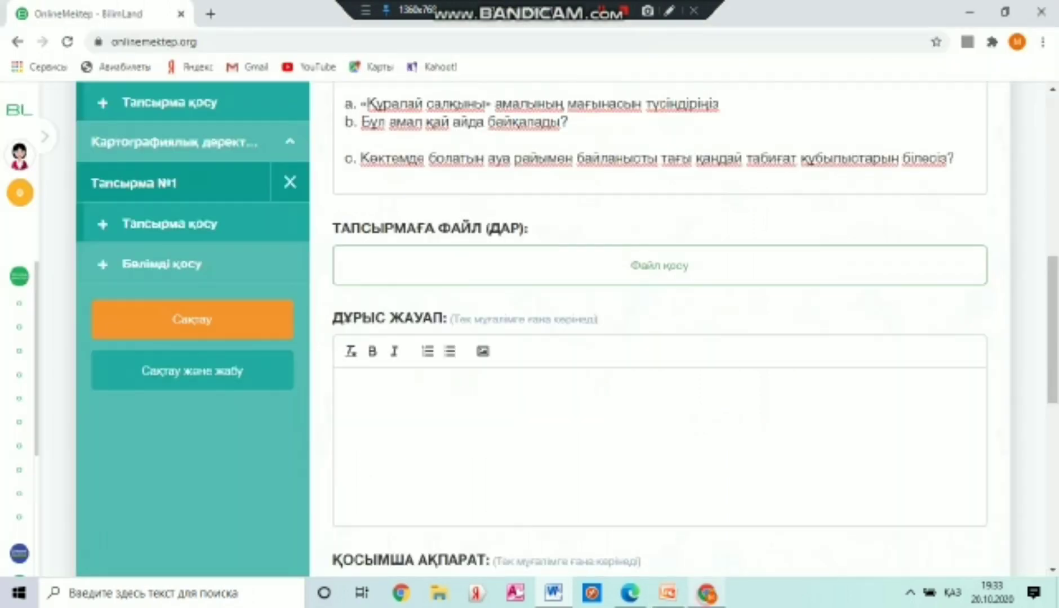
{"action": "left_click", "coordinate": [706, 593]}
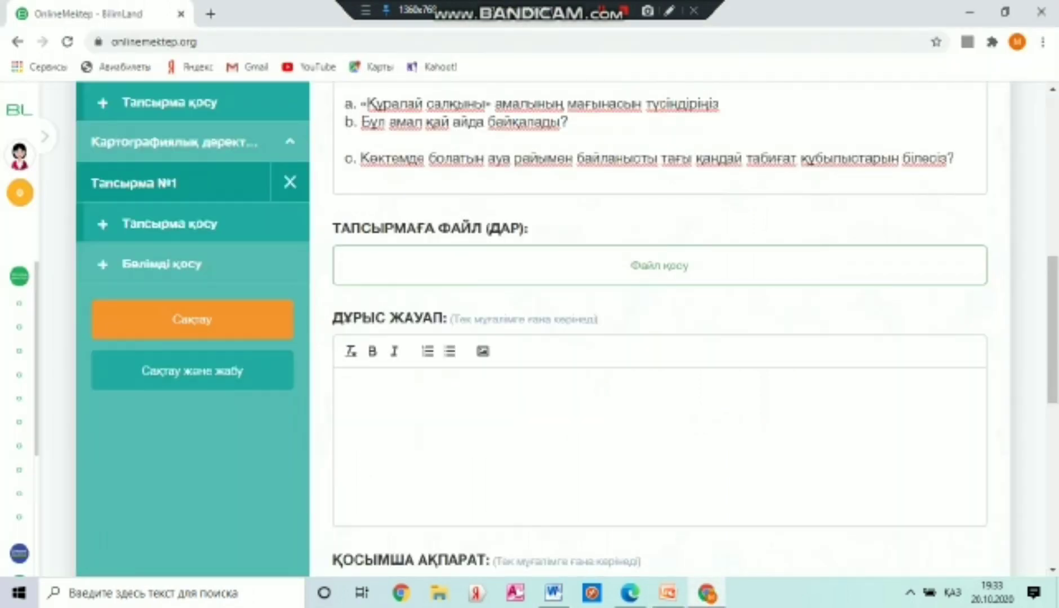
{"action": "scroll", "coordinate": [367, 323], "scroll_direction": "down", "scroll_amount": 1}
{"action": "right_click", "coordinate": [367, 322]}
{"action": "left_click", "coordinate": [414, 443]}
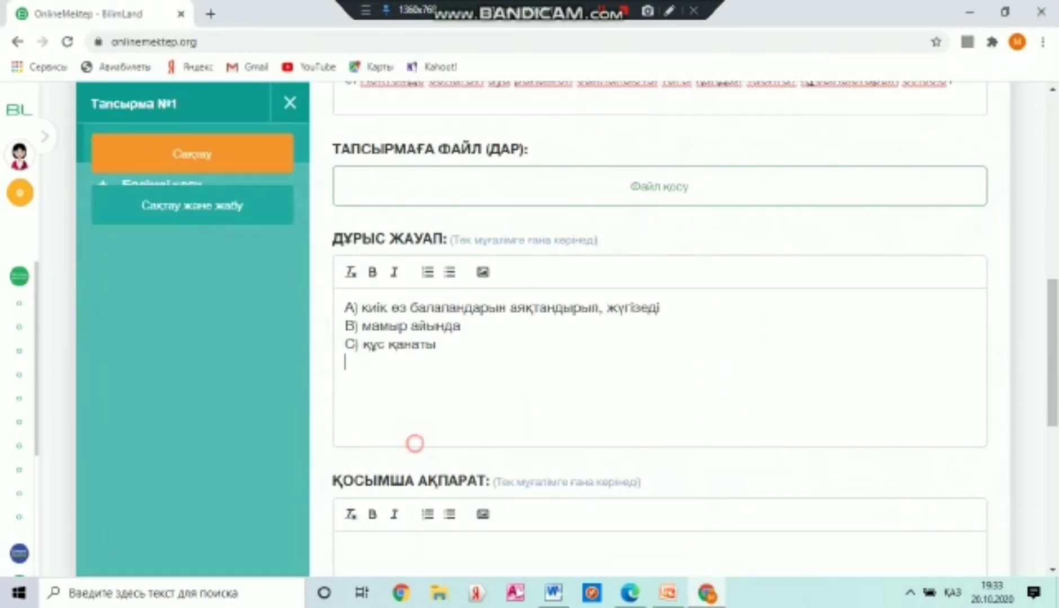
- Enter Толық жазу as the task's additional information (Қосымша ақпарат)
{"action": "scroll", "coordinate": [415, 443], "scroll_direction": "down", "scroll_amount": 4}
{"action": "scroll", "coordinate": [498, 552], "scroll_direction": "down", "scroll_amount": 2}
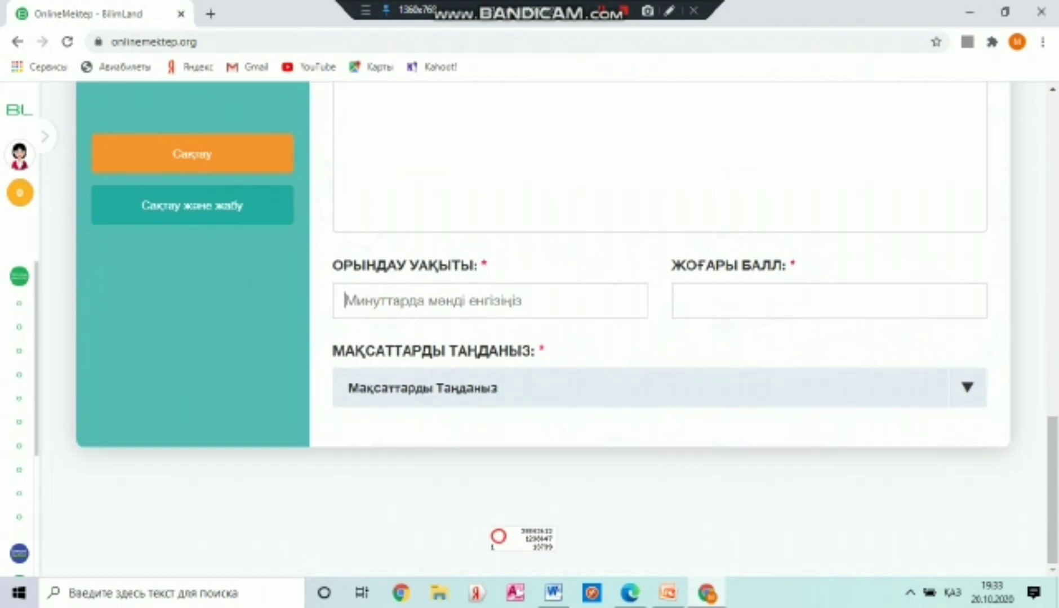
{"action": "scroll", "coordinate": [499, 536], "scroll_direction": "up", "scroll_amount": 3}
{"action": "left_click", "coordinate": [476, 353]}
{"action": "scroll", "coordinate": [659, 327], "scroll_direction": "up", "scroll_amount": 1}
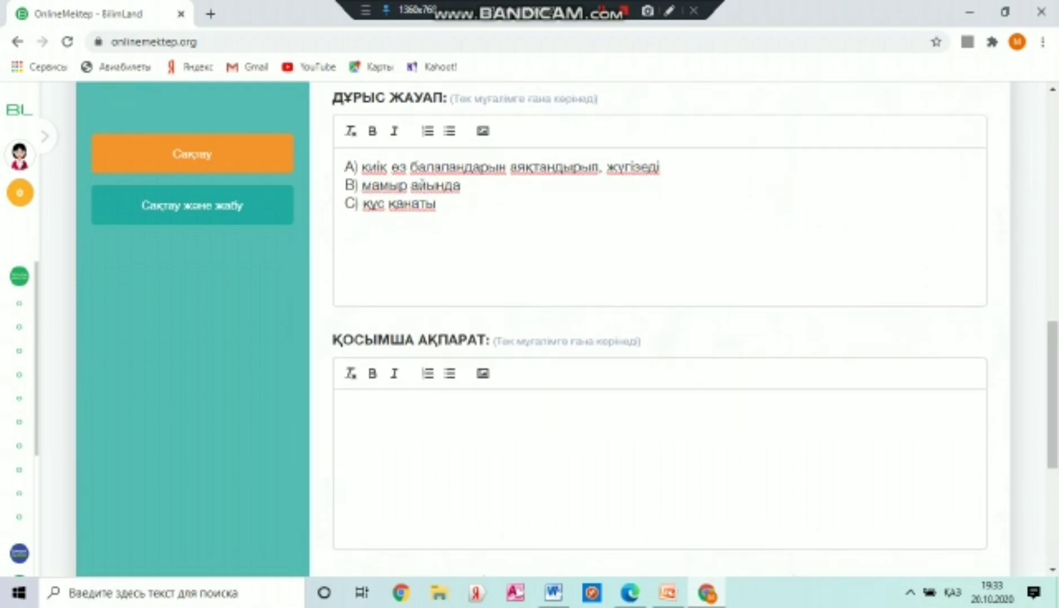
{"action": "scroll", "coordinate": [659, 326], "scroll_direction": "down", "scroll_amount": 1}
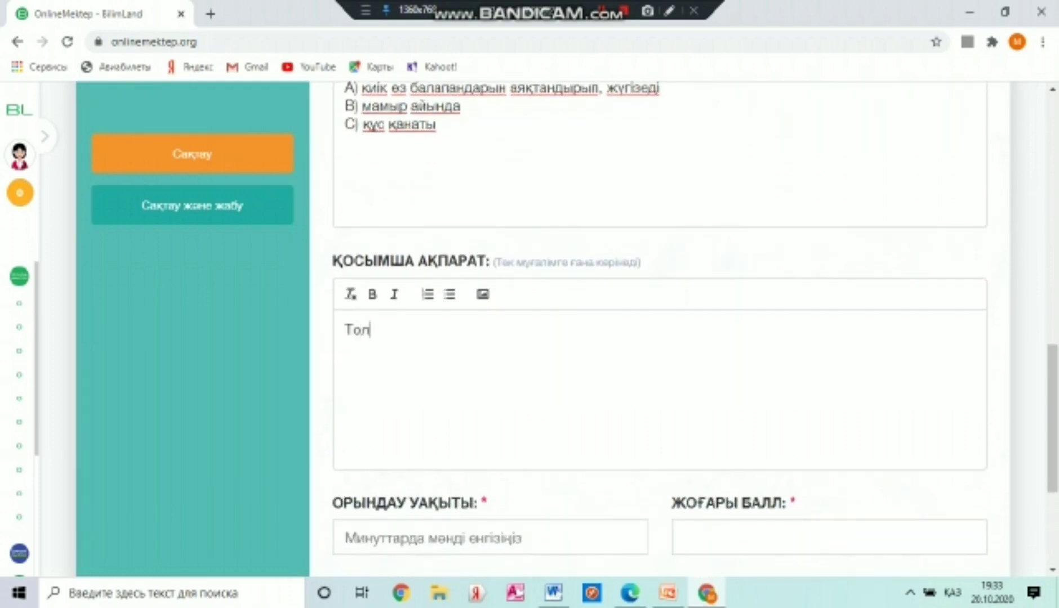
{"action": "type", "text": "Толық жазу"}
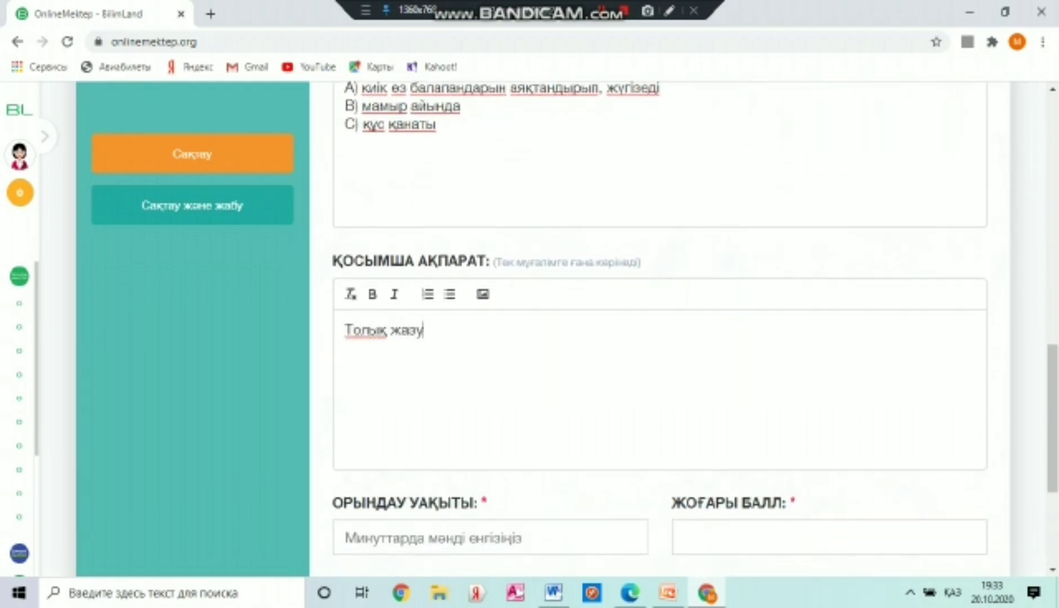
- Set the task's completion time to 10 minutes and maximum score to 6, and assign learning objective 9.2.1.1
{"action": "scroll", "coordinate": [659, 327], "scroll_direction": "down", "scroll_amount": 3}
{"action": "left_click", "coordinate": [435, 302]}
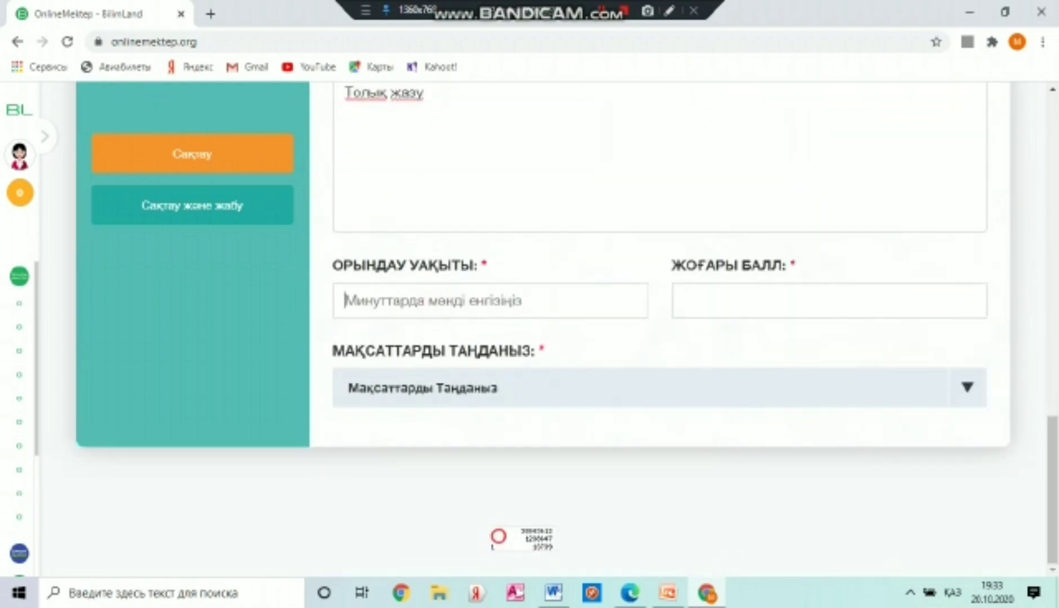
{"action": "type", "text": "10"}
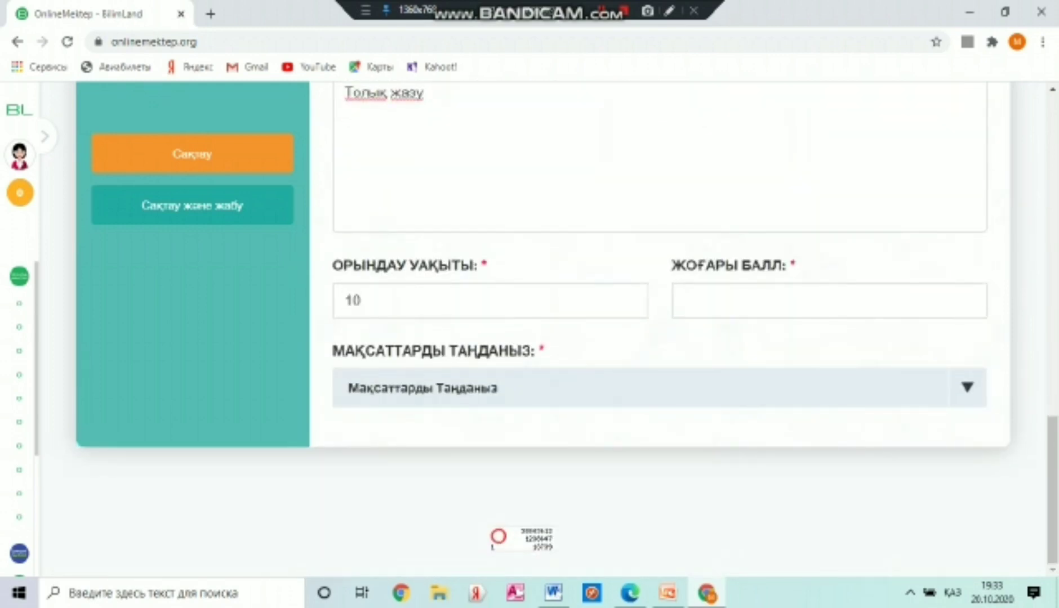
{"action": "left_click", "coordinate": [759, 312]}
{"action": "left_click", "coordinate": [648, 387]}
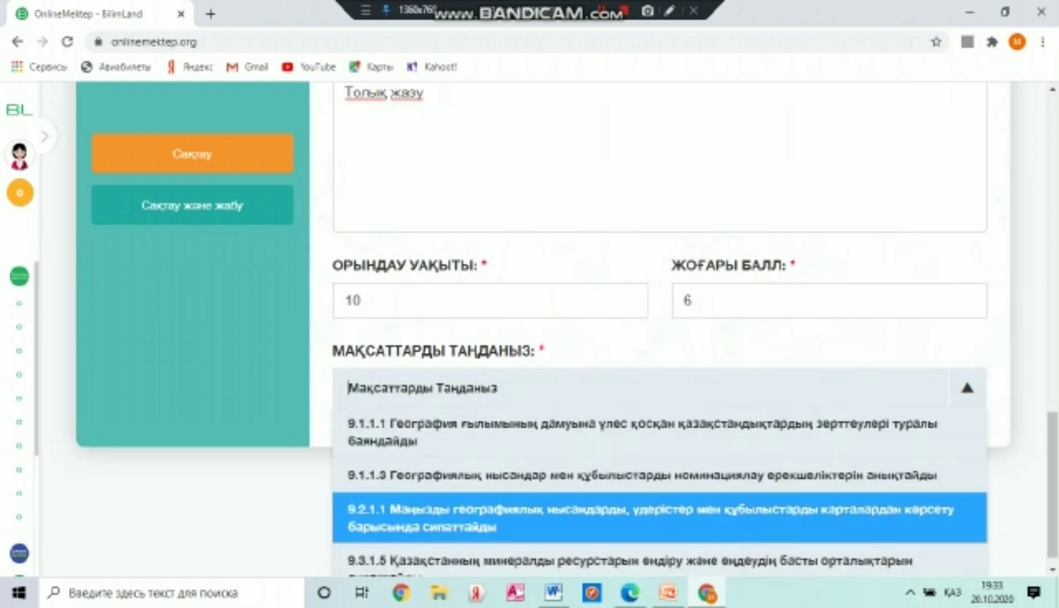
{"action": "left_click", "coordinate": [647, 510]}
{"action": "scroll", "coordinate": [659, 338], "scroll_direction": "up", "scroll_amount": 5}
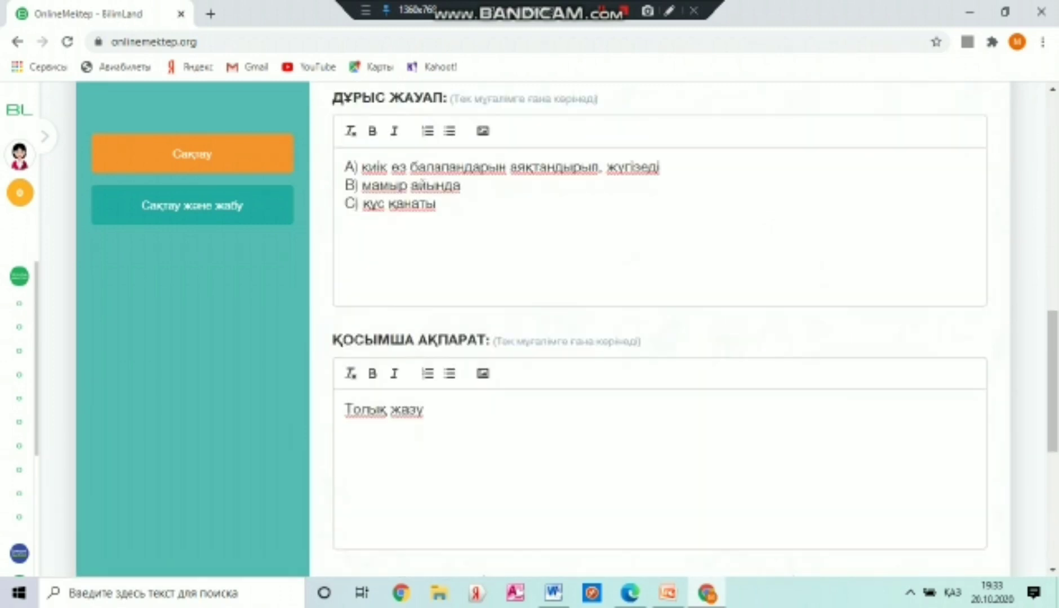
{"action": "scroll", "coordinate": [659, 337], "scroll_direction": "down", "scroll_amount": 5}
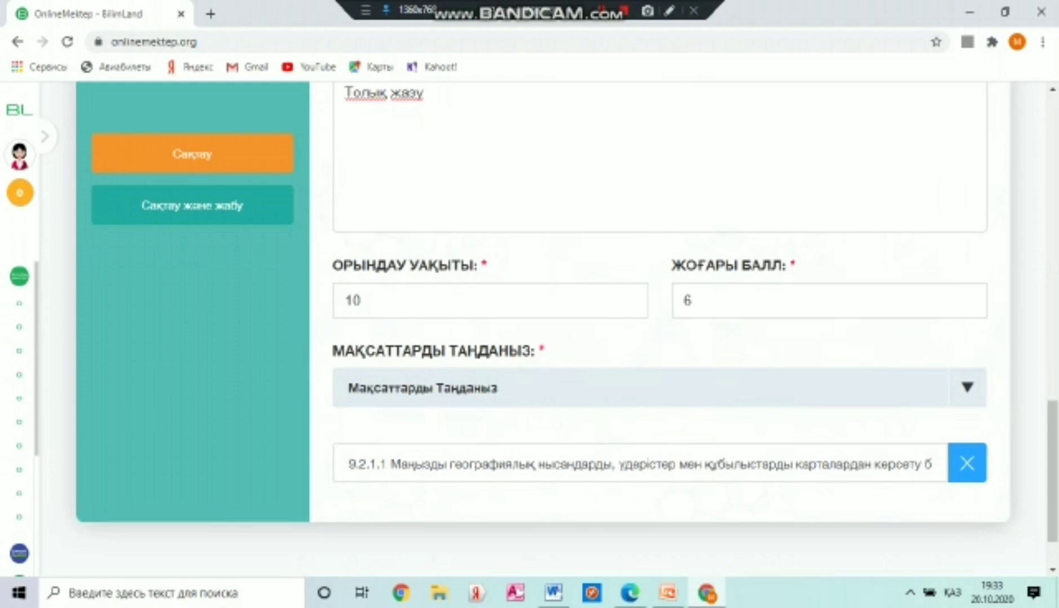
{"action": "scroll", "coordinate": [659, 337], "scroll_direction": "up", "scroll_amount": 1}
{"action": "scroll", "coordinate": [659, 338], "scroll_direction": "down", "scroll_amount": 1}
{"action": "left_click", "coordinate": [967, 387]}
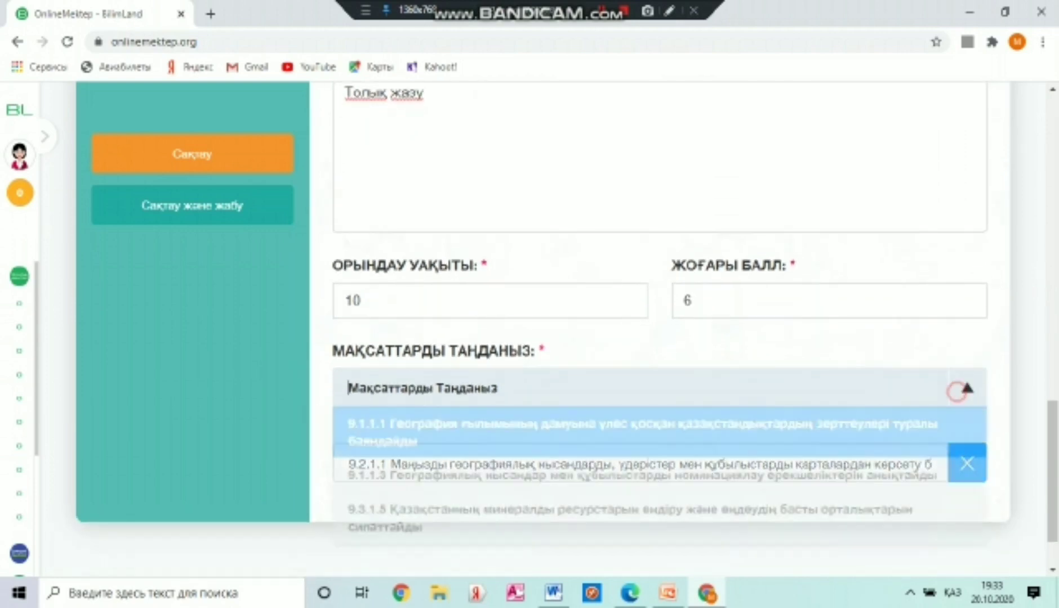
{"action": "scroll", "coordinate": [498, 536], "scroll_direction": "down", "scroll_amount": 1}
{"action": "key", "text": "Up"}
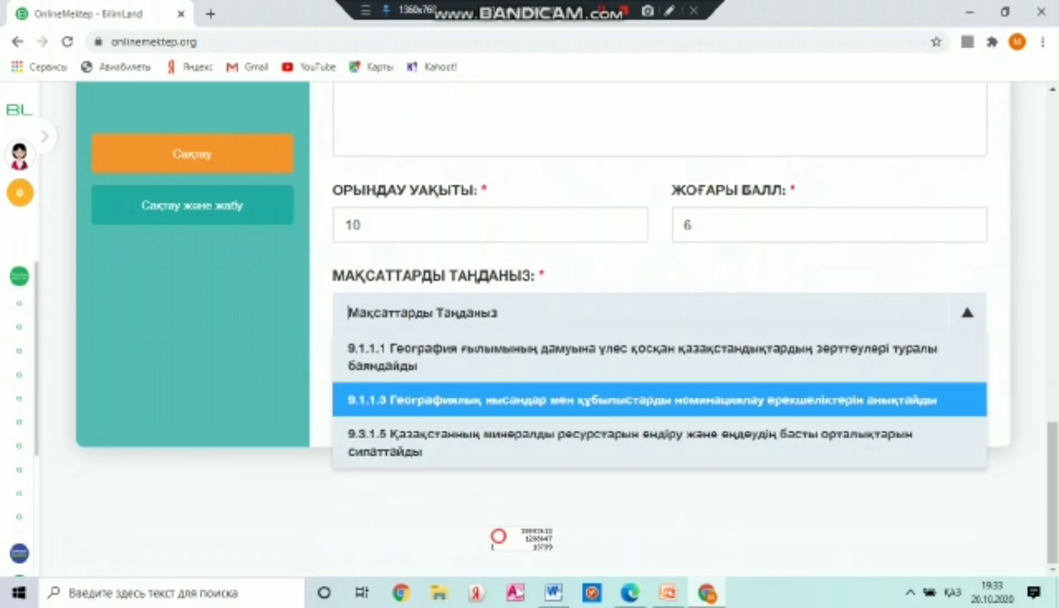
{"action": "key", "text": "Up"}
{"action": "left_click", "coordinate": [888, 270]}
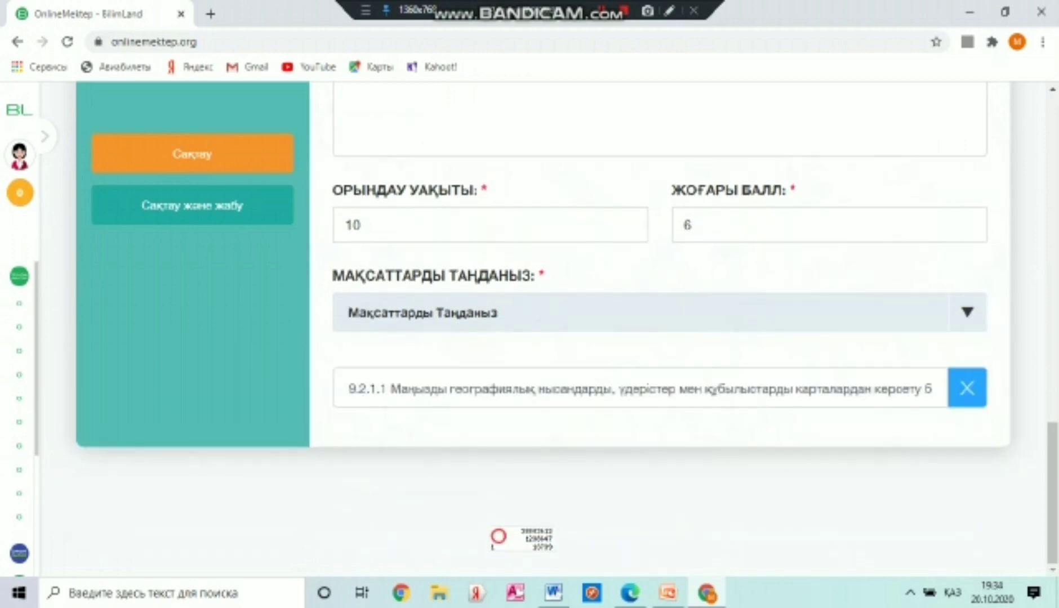
- Add an exercise of type Ашылмалы тізіммен жаттығу to the Картографиялық деректер базасы section and set its task type to Толық жауап
{"action": "scroll", "coordinate": [888, 270], "scroll_direction": "up", "scroll_amount": 3}
{"action": "scroll", "coordinate": [659, 327], "scroll_direction": "up", "scroll_amount": 8}
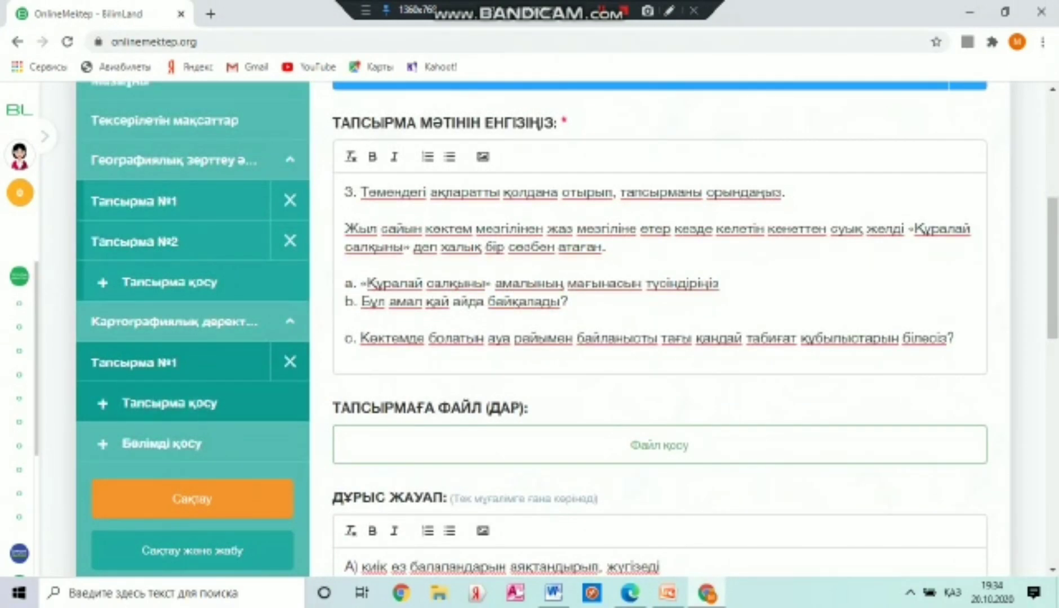
{"action": "scroll", "coordinate": [659, 326], "scroll_direction": "down", "scroll_amount": 1}
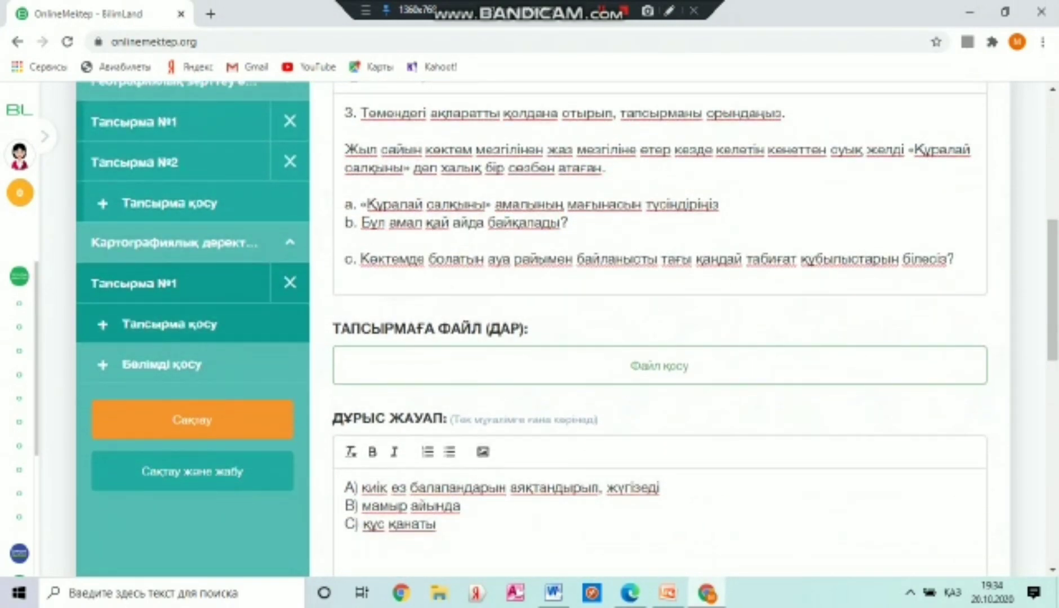
{"action": "left_click", "coordinate": [128, 325]}
{"action": "left_click", "coordinate": [507, 333]}
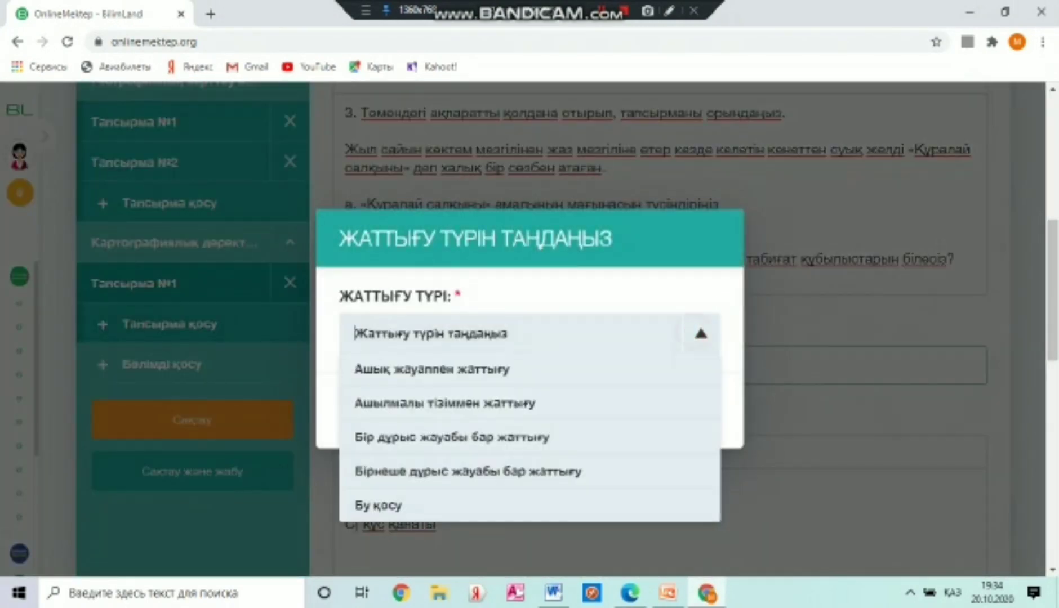
{"action": "key", "text": "Return"}
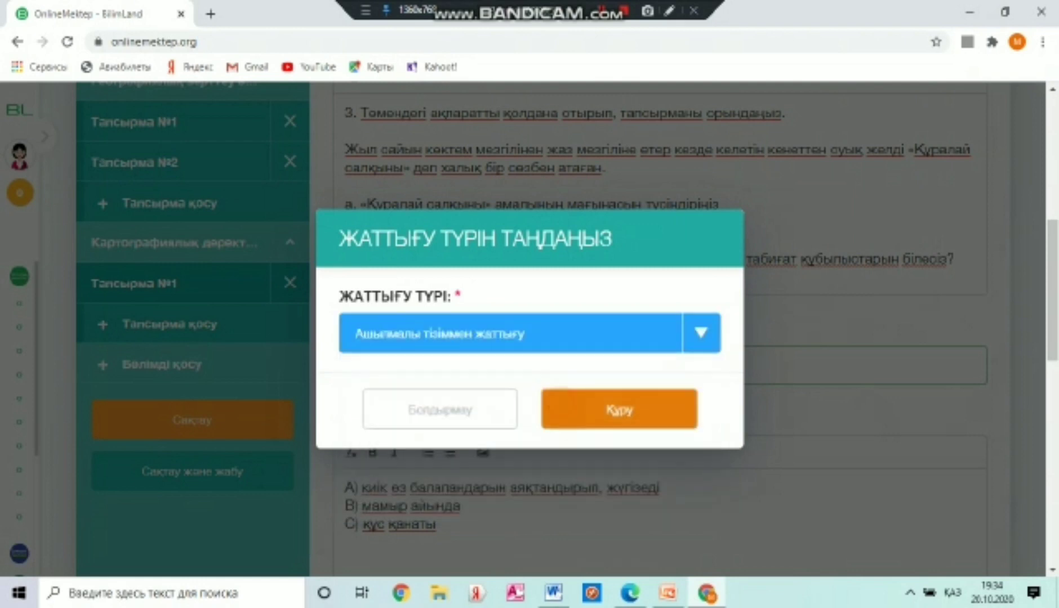
{"action": "key", "text": "Return"}
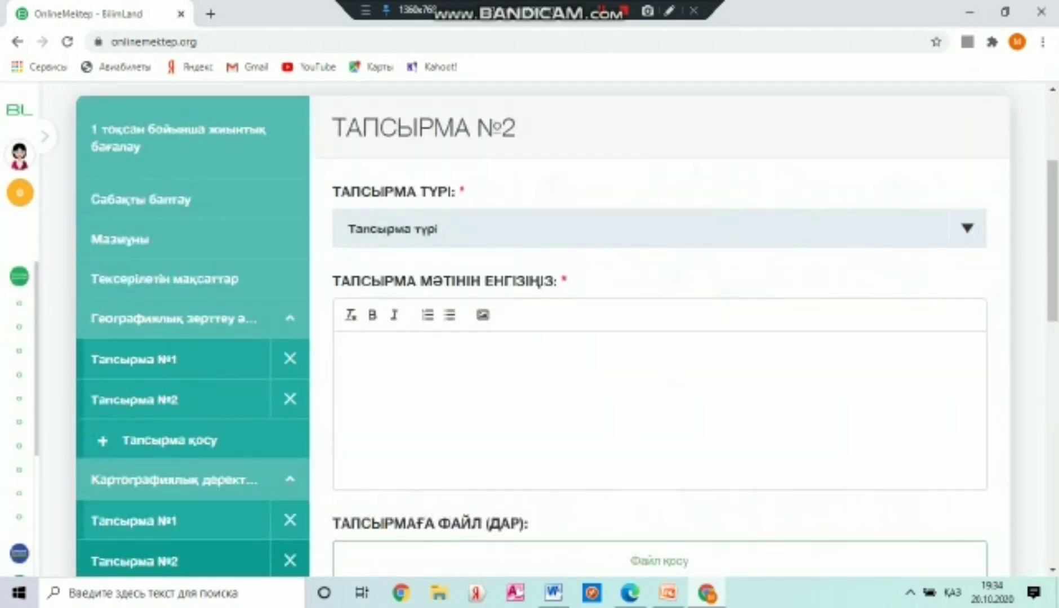
{"action": "left_click", "coordinate": [967, 229]}
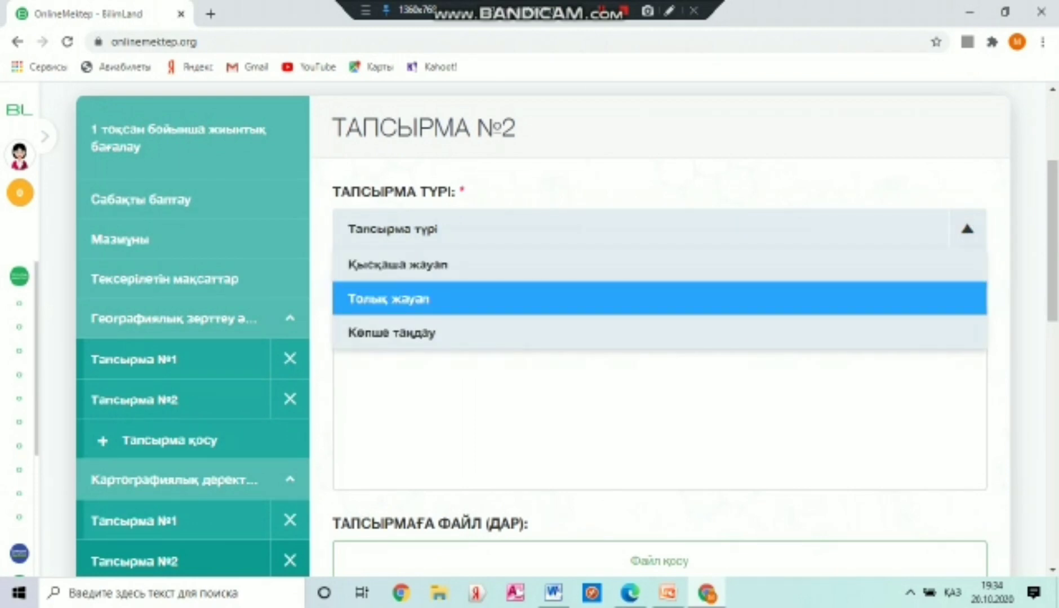
{"action": "left_click", "coordinate": [591, 304]}
- Copy the 4 тапсырма question about Екібастұз көмірі from Word into the new task's text
{"action": "scroll", "coordinate": [525, 199], "scroll_direction": "down", "scroll_amount": 2}
{"action": "left_click", "coordinate": [524, 199]}
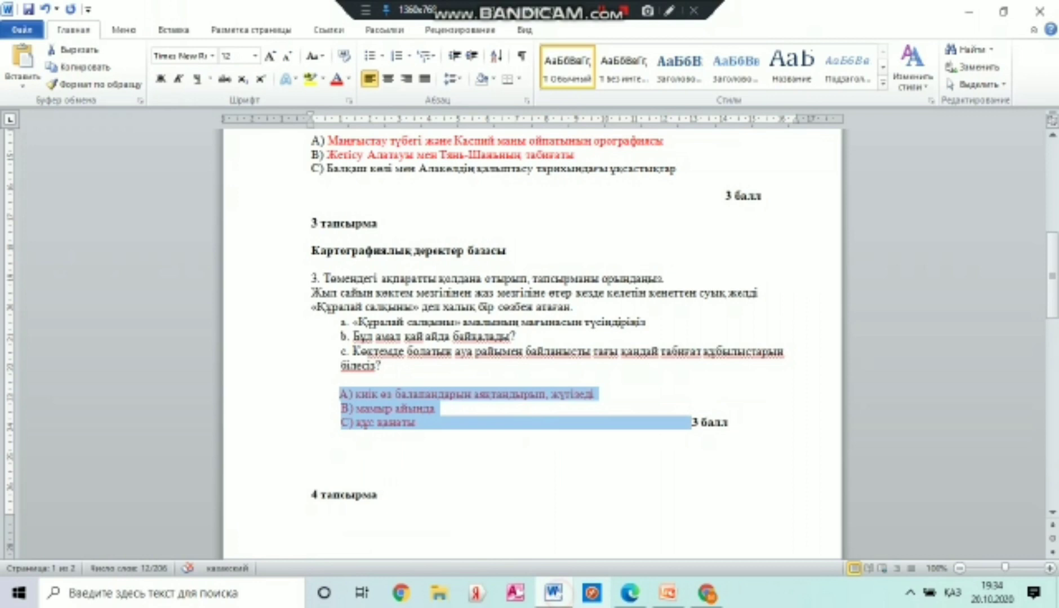
{"action": "left_click", "coordinate": [554, 592]}
{"action": "scroll", "coordinate": [532, 338], "scroll_direction": "down", "scroll_amount": 5}
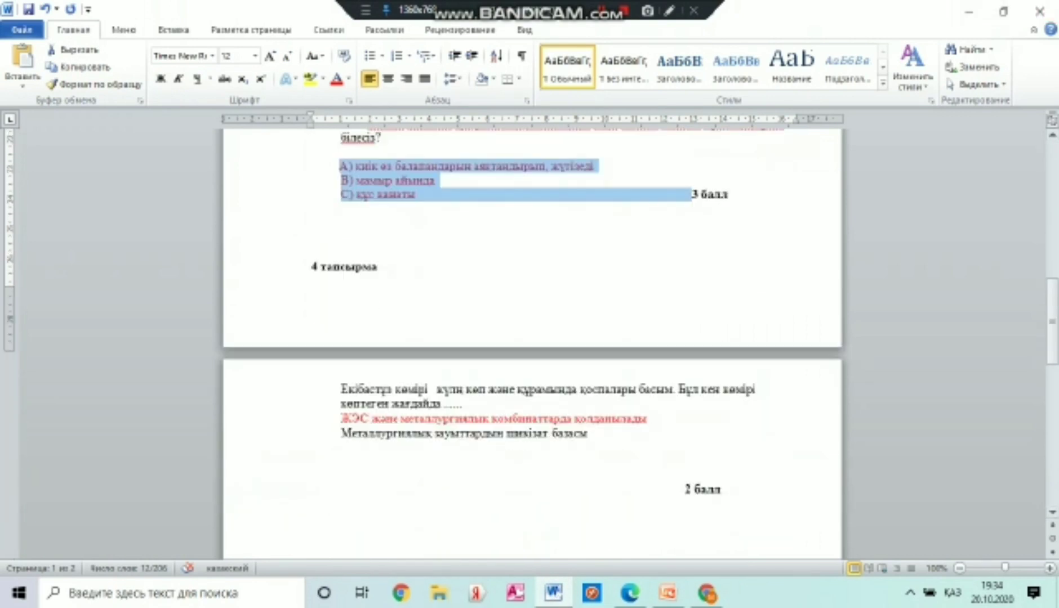
{"action": "left_click_drag", "start_coordinate": [450, 404], "coordinate": [341, 389]}
{"action": "right_click", "coordinate": [364, 394]}
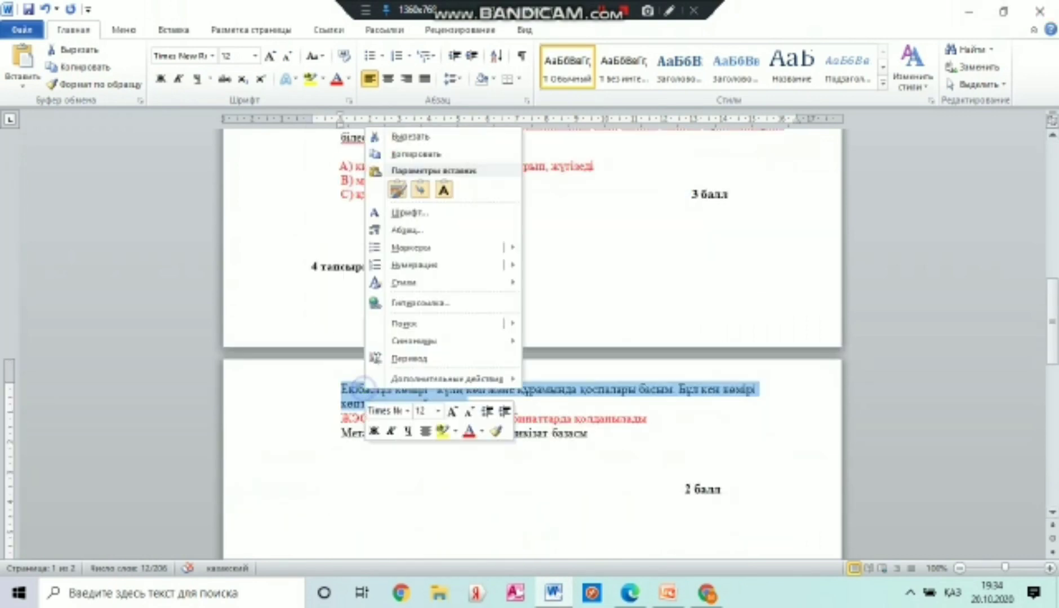
{"action": "left_click", "coordinate": [416, 154]}
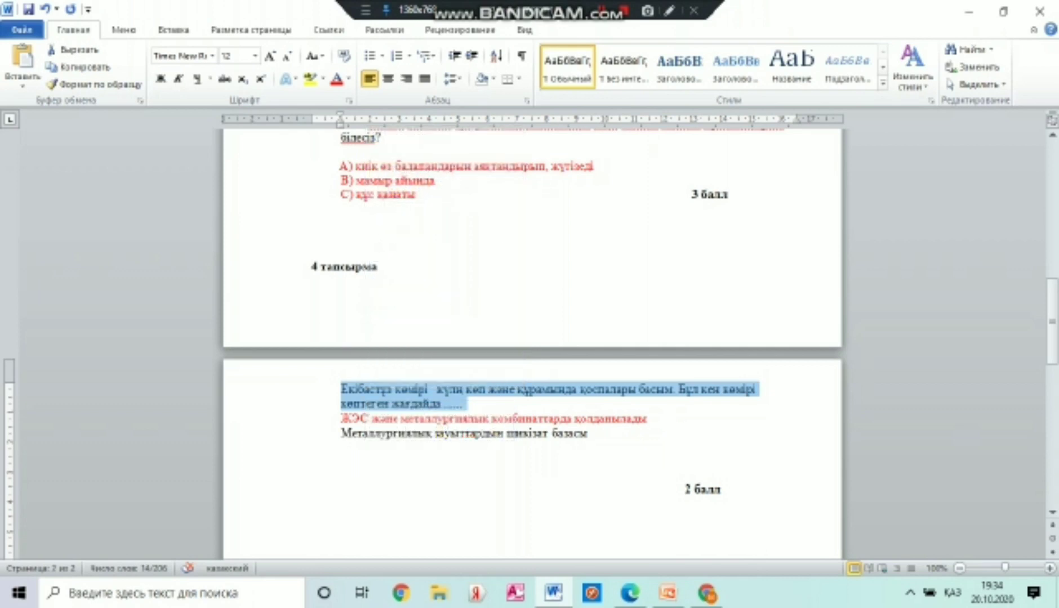
{"action": "left_click", "coordinate": [707, 593]}
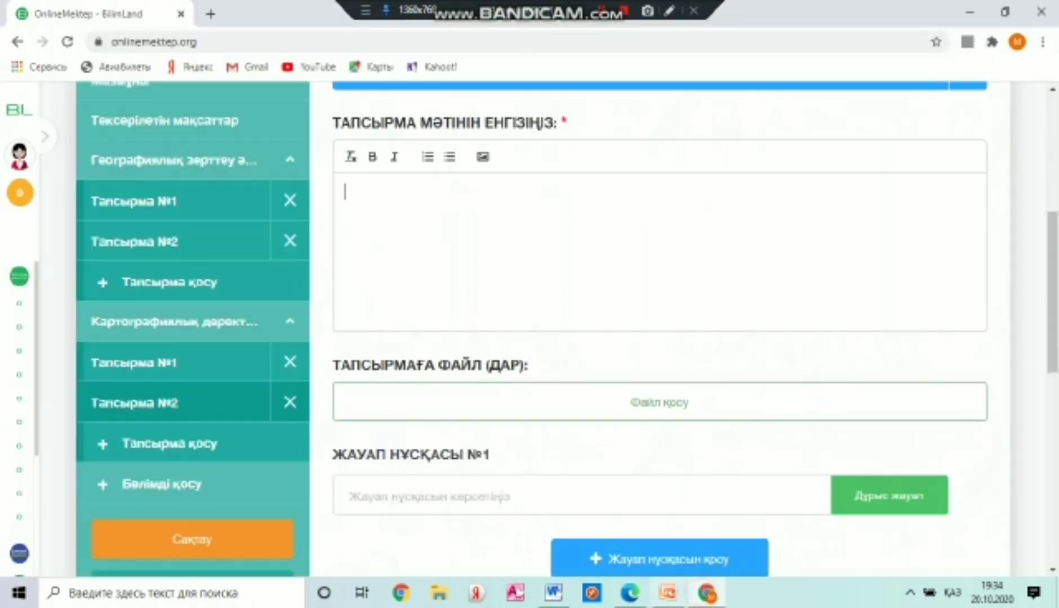
{"action": "right_click", "coordinate": [366, 194]}
{"action": "left_click", "coordinate": [430, 316]}
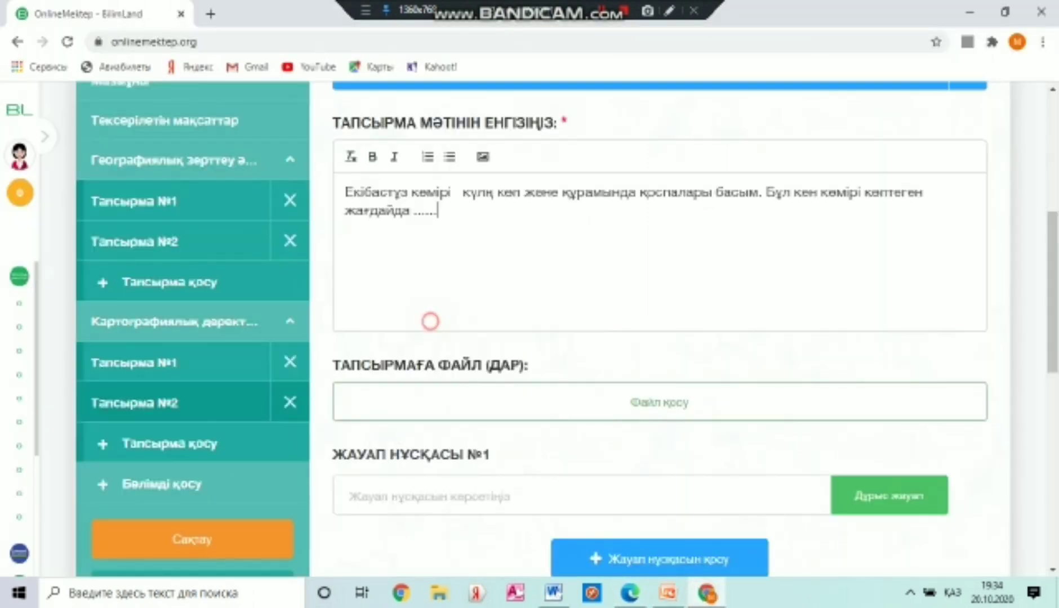
- Copy the red answer ЖЭС және металлургиялық комбинаттарда қолданылады from Word into answer option №1, the correct answer
{"action": "scroll", "coordinate": [659, 326], "scroll_direction": "down", "scroll_amount": 2}
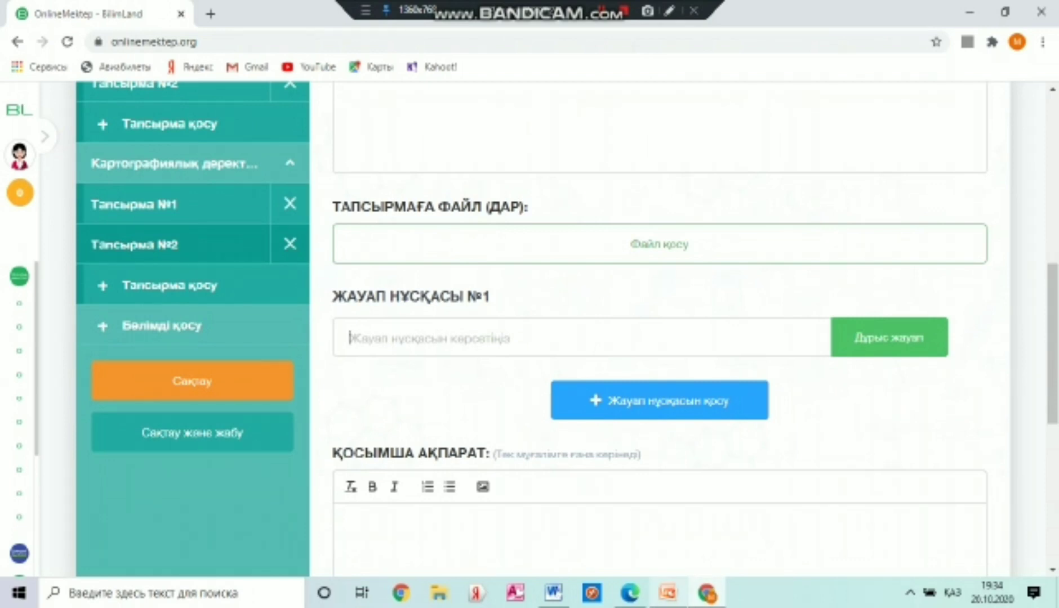
{"action": "left_click", "coordinate": [553, 592]}
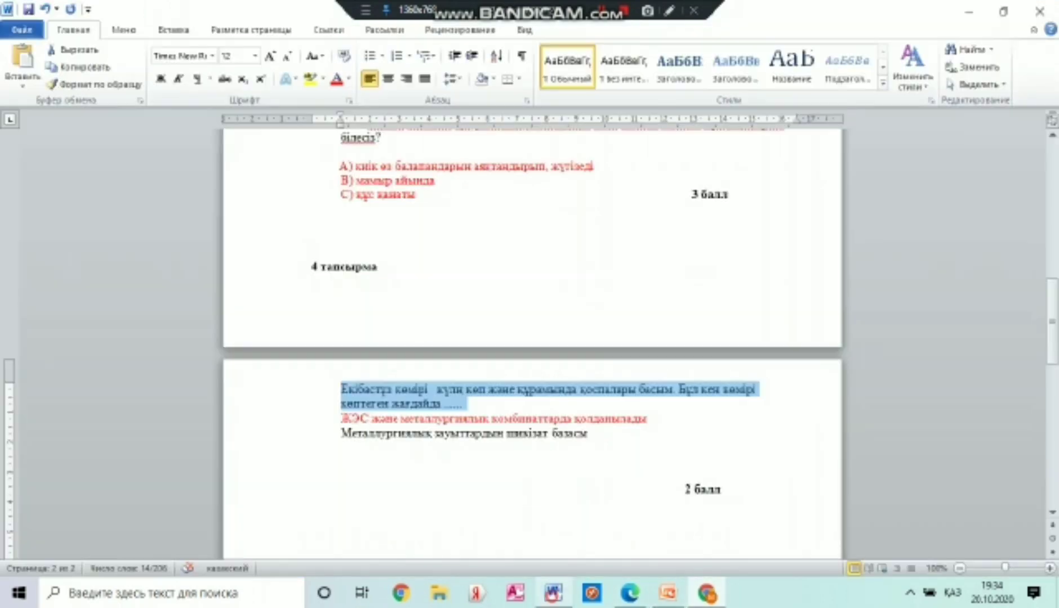
{"action": "left_click_drag", "start_coordinate": [653, 382], "coordinate": [341, 381]}
{"action": "key", "text": "ctrl+c"}
{"action": "right_click", "coordinate": [350, 383]}
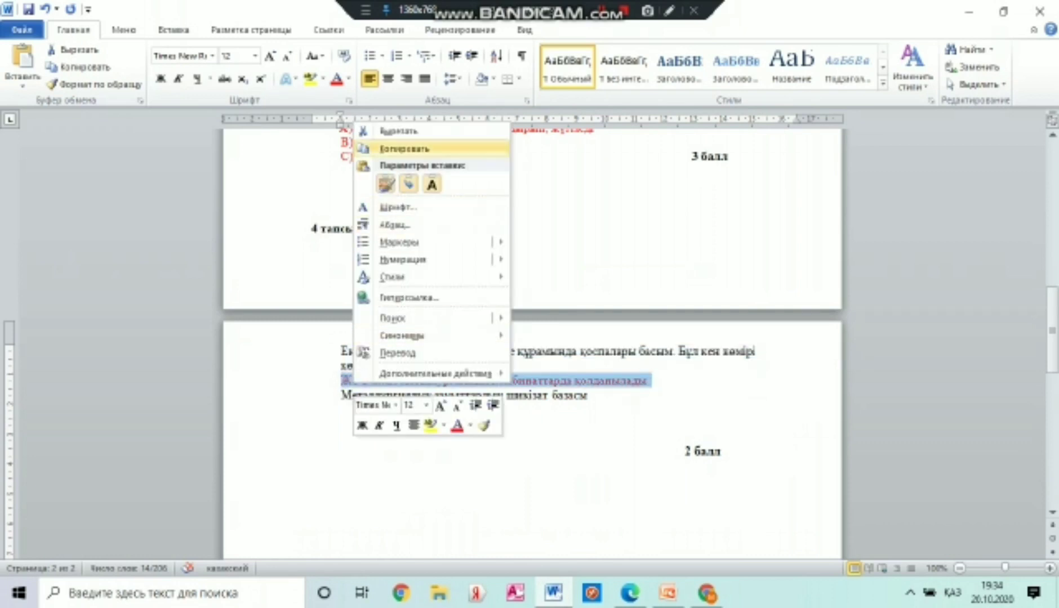
{"action": "left_click", "coordinate": [404, 148]}
{"action": "left_click", "coordinate": [706, 592]}
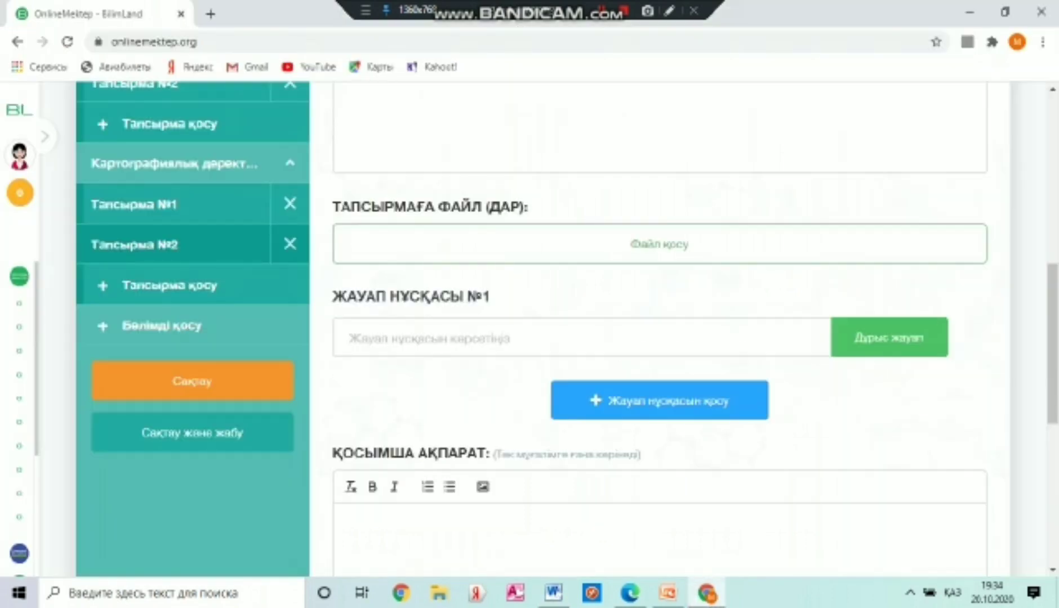
{"action": "right_click", "coordinate": [397, 339]}
{"action": "left_click", "coordinate": [449, 213]}
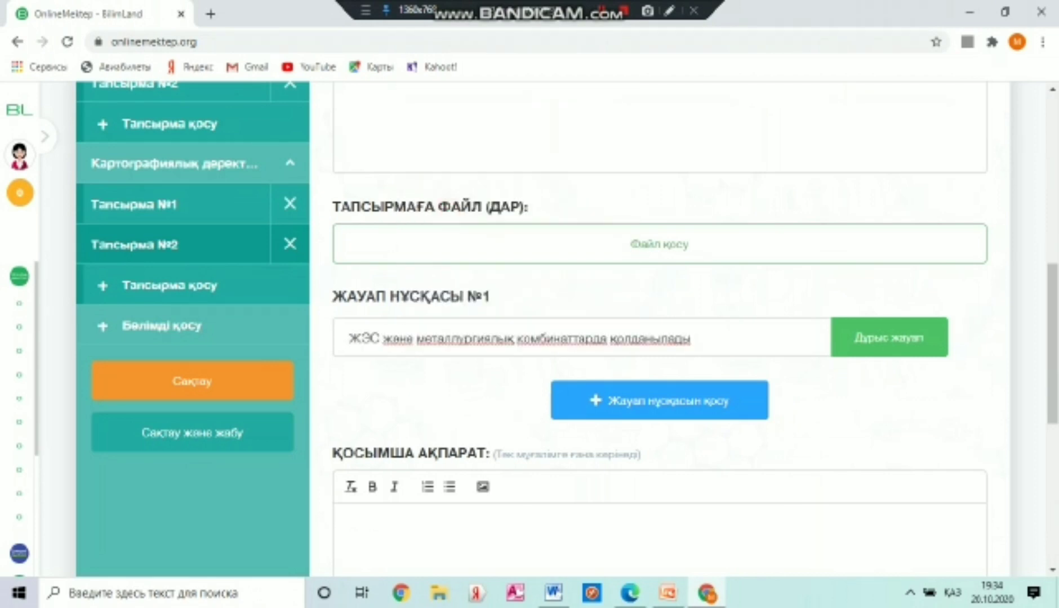
- Add a second answer option and fill it with Металлургиялық зауыттардың шикізат базасы copied from Word
{"action": "left_click", "coordinate": [635, 401]}
{"action": "left_click", "coordinate": [455, 336]}
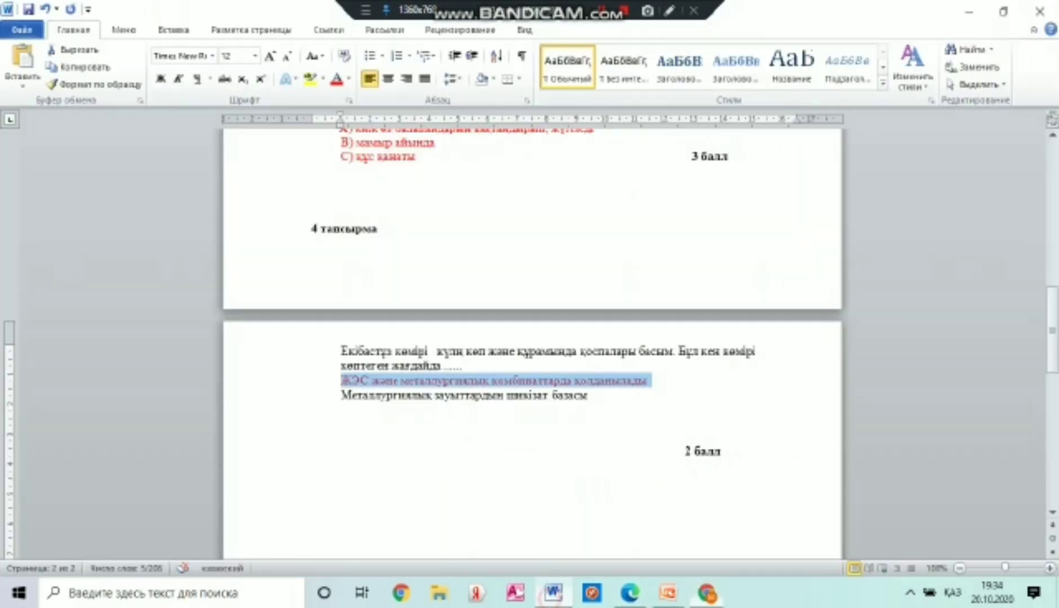
{"action": "left_click", "coordinate": [553, 592]}
{"action": "left_click_drag", "start_coordinate": [597, 396], "coordinate": [342, 396]}
{"action": "key", "text": "ctrl+c"}
{"action": "right_click", "coordinate": [400, 395]}
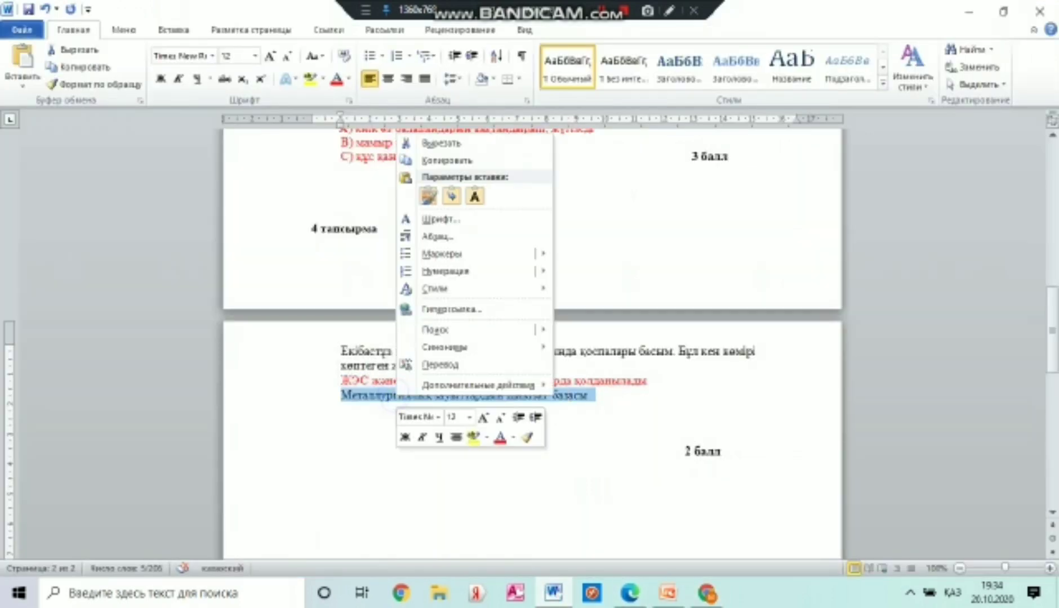
{"action": "left_click", "coordinate": [445, 161]}
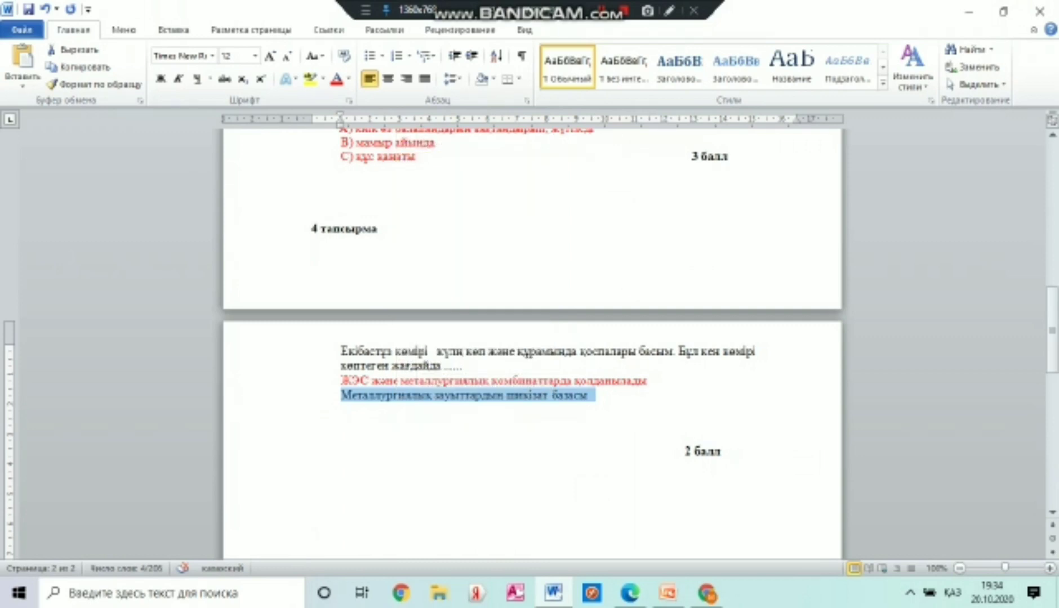
{"action": "left_click", "coordinate": [706, 593]}
{"action": "right_click", "coordinate": [379, 341]}
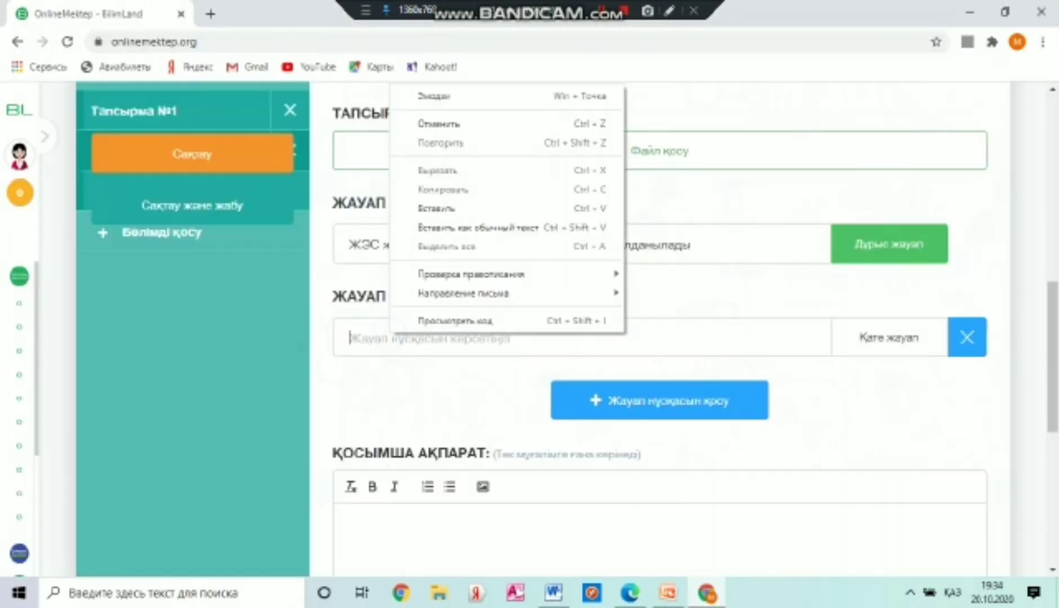
{"action": "left_click", "coordinate": [450, 209]}
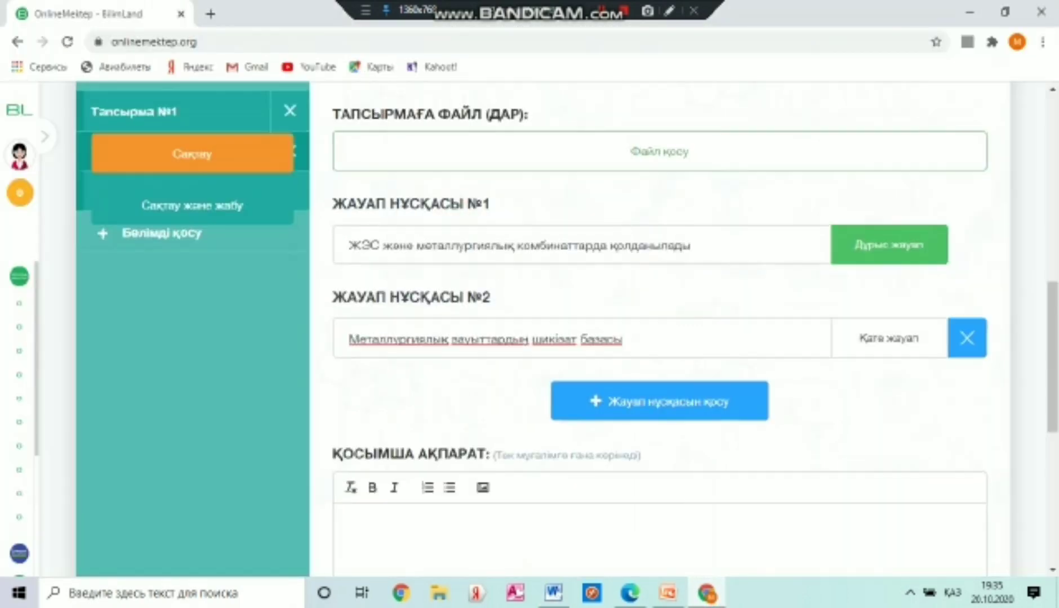
{"action": "scroll", "coordinate": [659, 338], "scroll_direction": "up", "scroll_amount": 1}
{"action": "scroll", "coordinate": [659, 338], "scroll_direction": "down", "scroll_amount": 2}
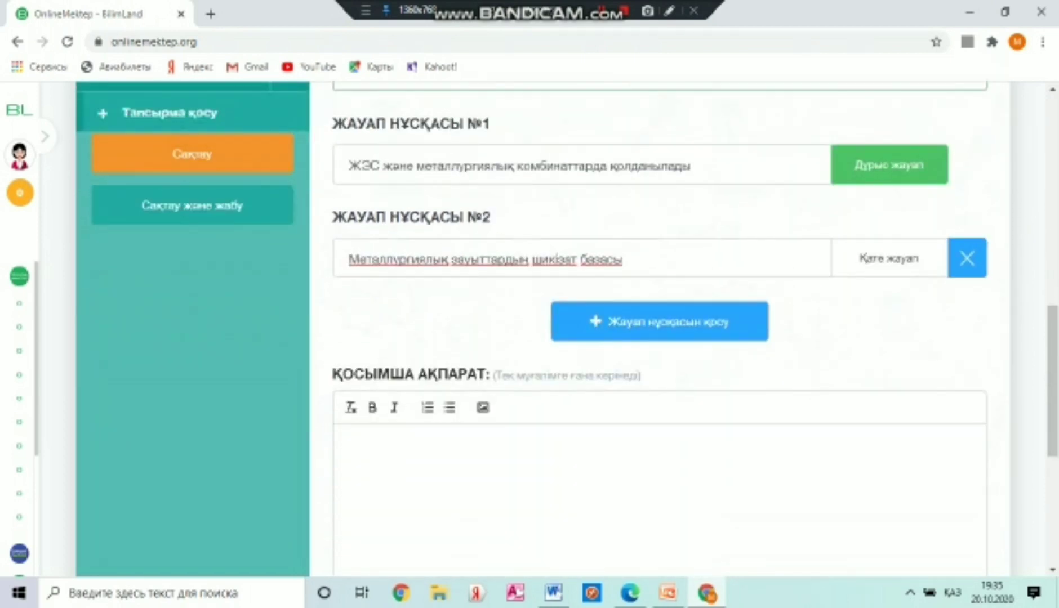
- Try to save and close the assessment
{"action": "scroll", "coordinate": [659, 338], "scroll_direction": "up", "scroll_amount": 5}
{"action": "scroll", "coordinate": [659, 338], "scroll_direction": "down", "scroll_amount": 3}
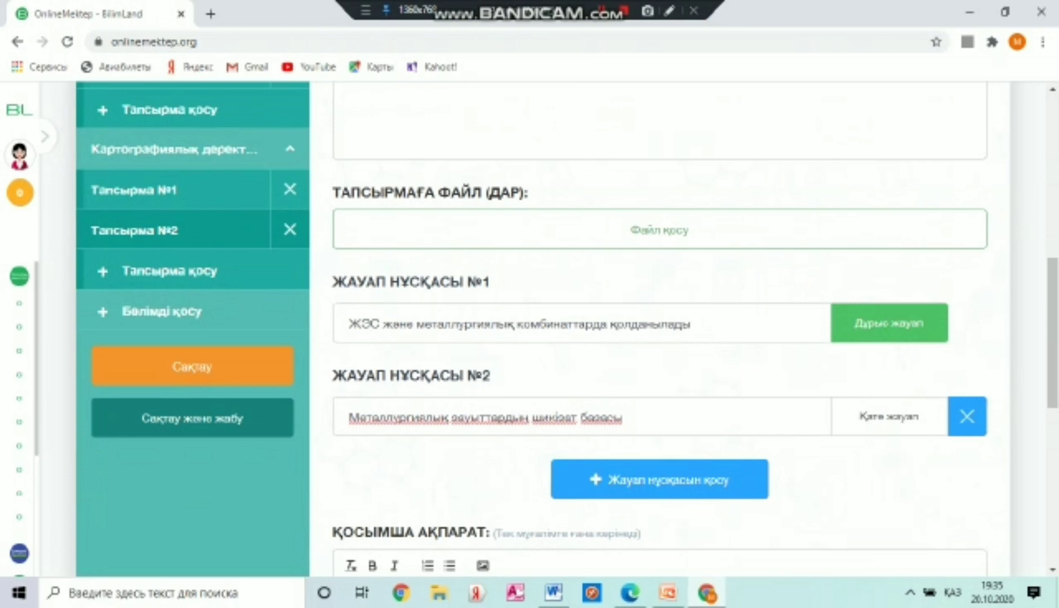
{"action": "left_click", "coordinate": [186, 418]}
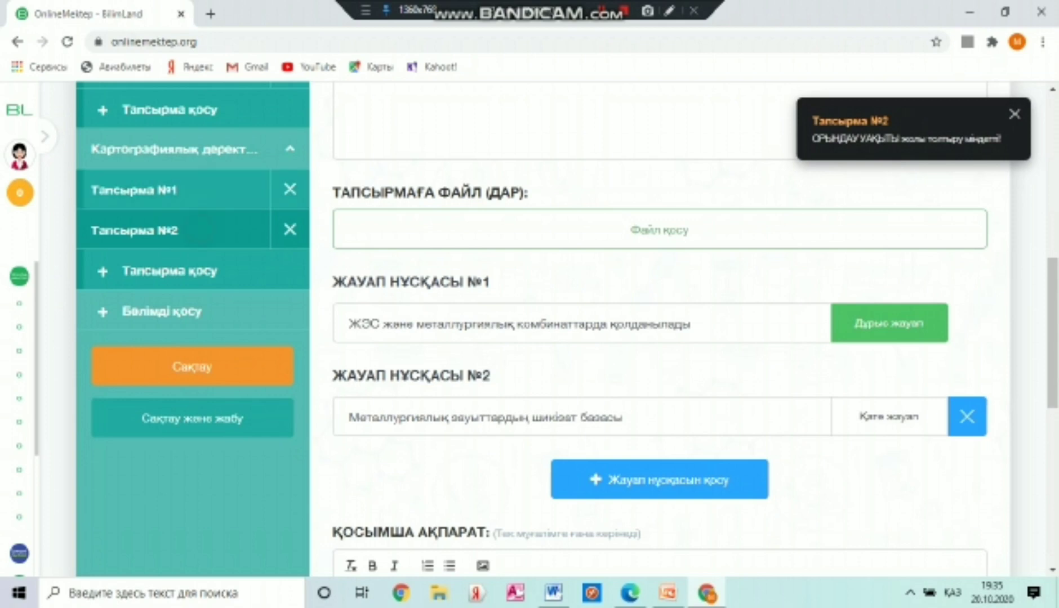
- Check Тапсырма №2 in both sections, ending on the one in the Картографиялық деректер базасы section
{"action": "scroll", "coordinate": [290, 229], "scroll_direction": "up", "scroll_amount": 2}
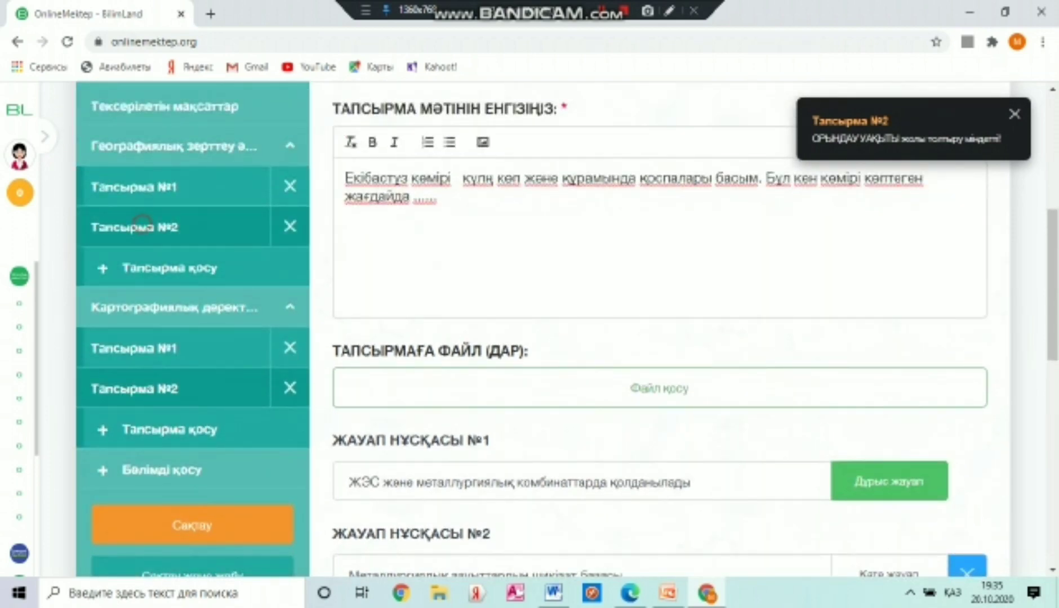
{"action": "left_click", "coordinate": [142, 228]}
{"action": "scroll", "coordinate": [659, 332], "scroll_direction": "up", "scroll_amount": 3}
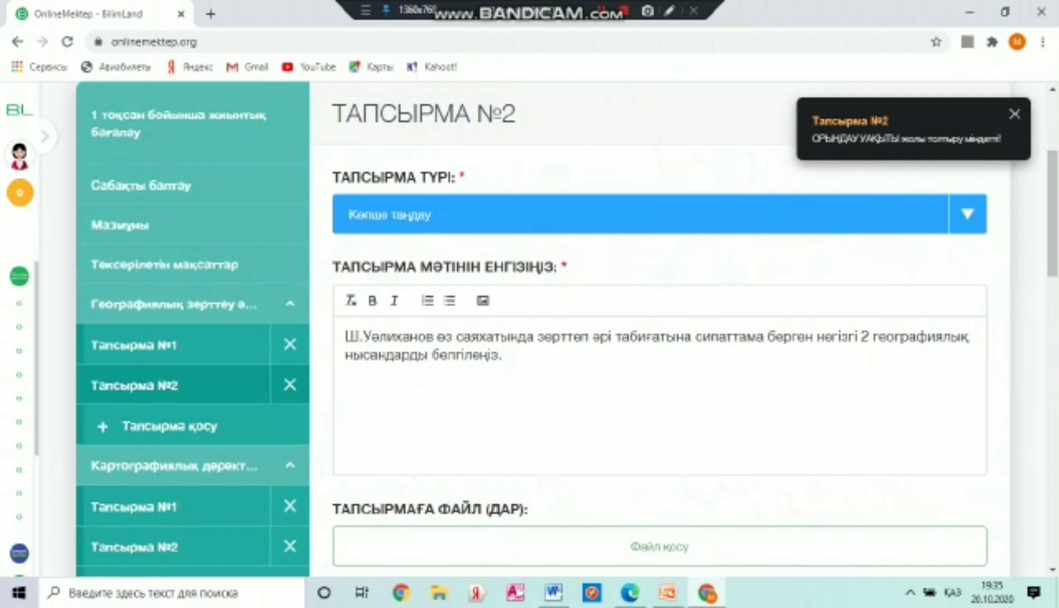
{"action": "scroll", "coordinate": [169, 473], "scroll_direction": "down", "scroll_amount": 2}
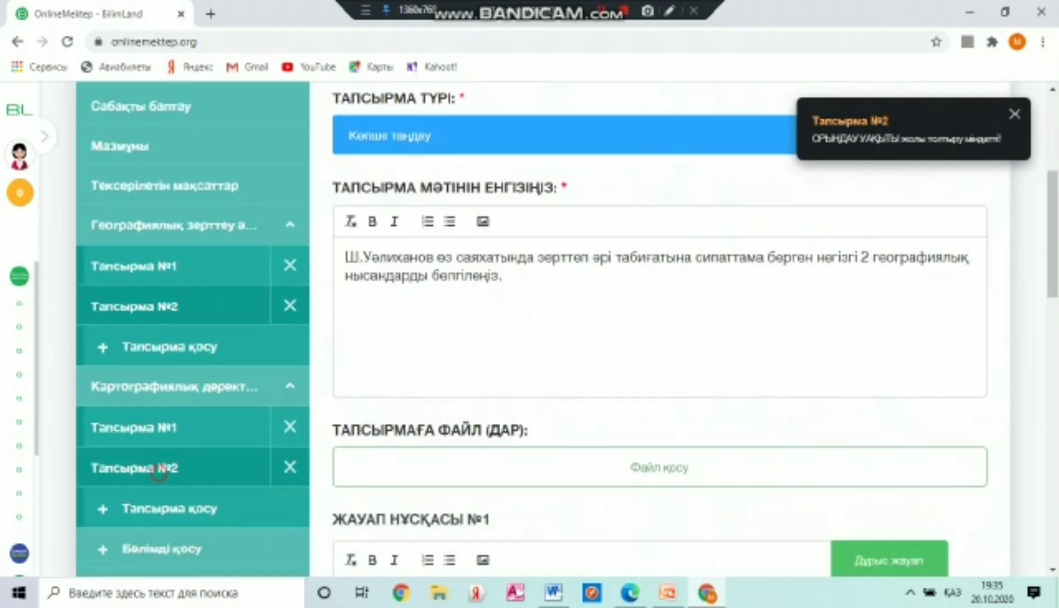
{"action": "left_click", "coordinate": [159, 468]}
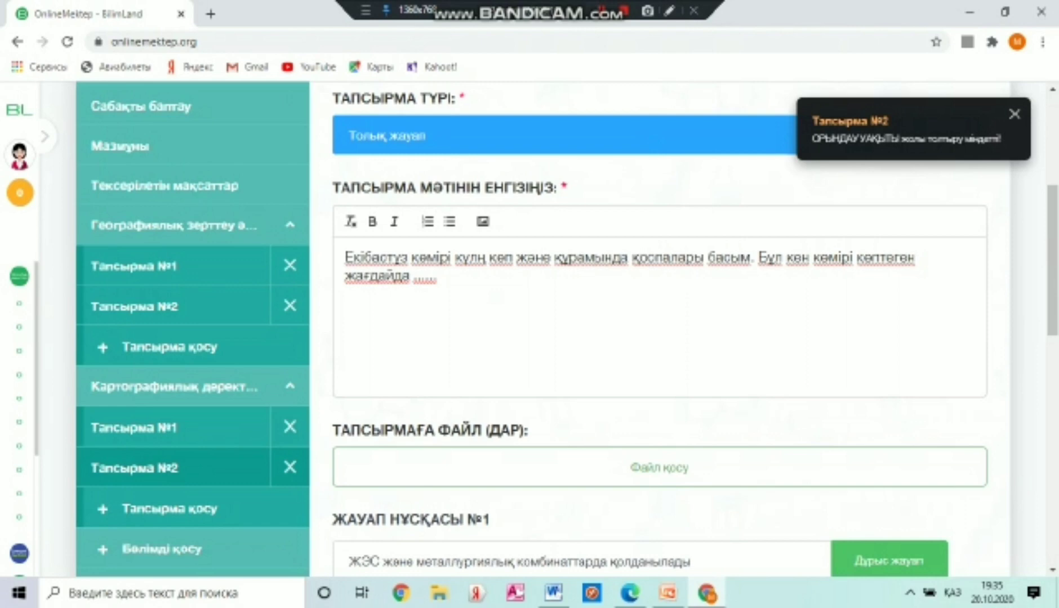
- Set the Екібастұз көмірі task's completion time (ОРЫНДАУ УАҚЫТЫ) to 5 minutes and its highest score (ЖОҒАРЫ БАЛЛ) to 2
{"action": "scroll", "coordinate": [567, 330], "scroll_direction": "down", "scroll_amount": 7}
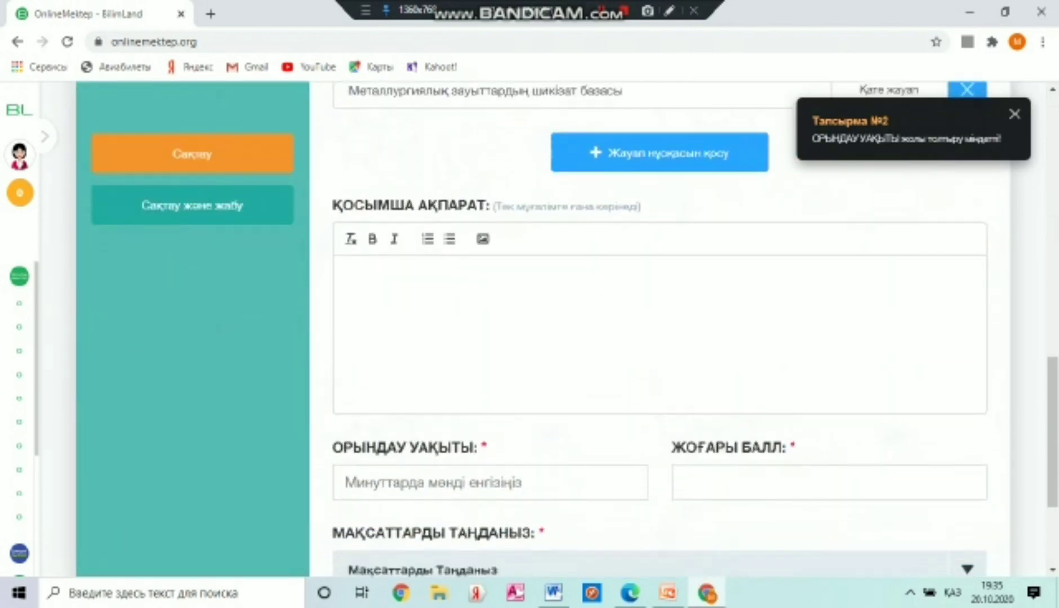
{"action": "scroll", "coordinate": [498, 570], "scroll_direction": "down", "scroll_amount": 3}
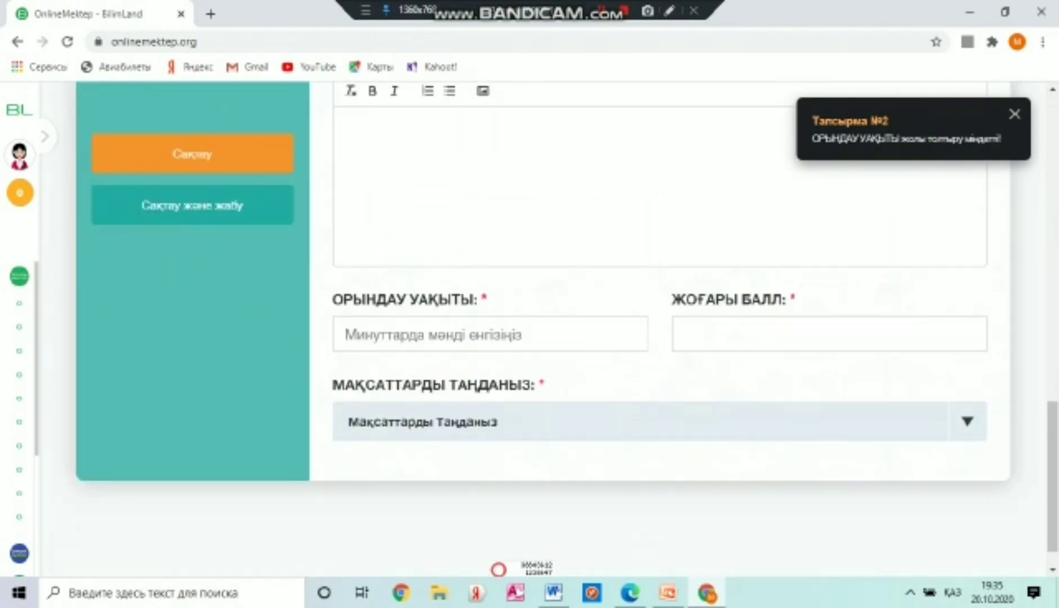
{"action": "scroll", "coordinate": [497, 570], "scroll_direction": "up", "scroll_amount": 3}
{"action": "scroll", "coordinate": [659, 329], "scroll_direction": "down", "scroll_amount": 2}
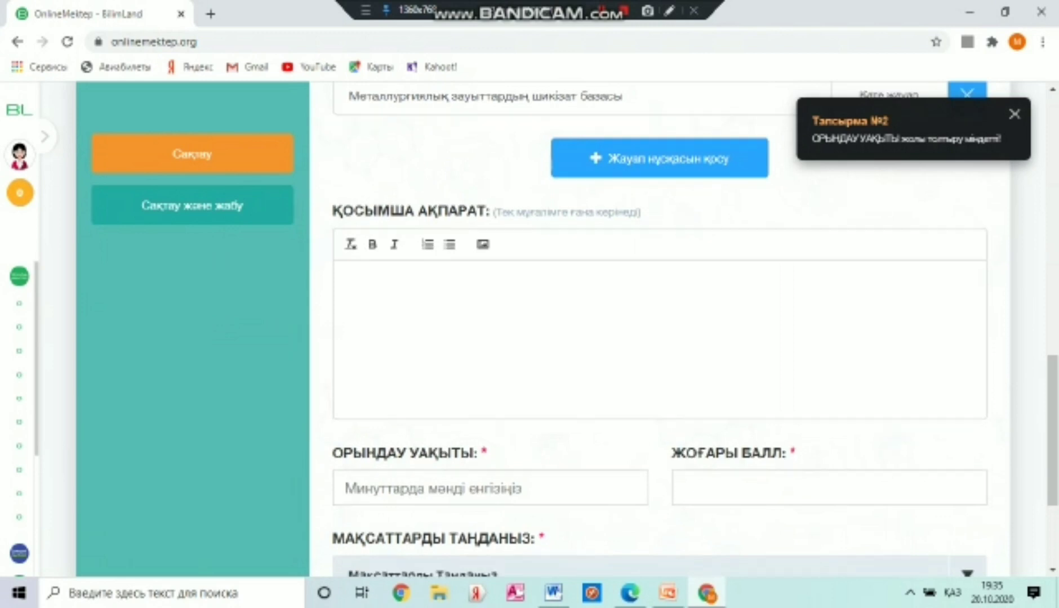
{"action": "left_click", "coordinate": [405, 419]}
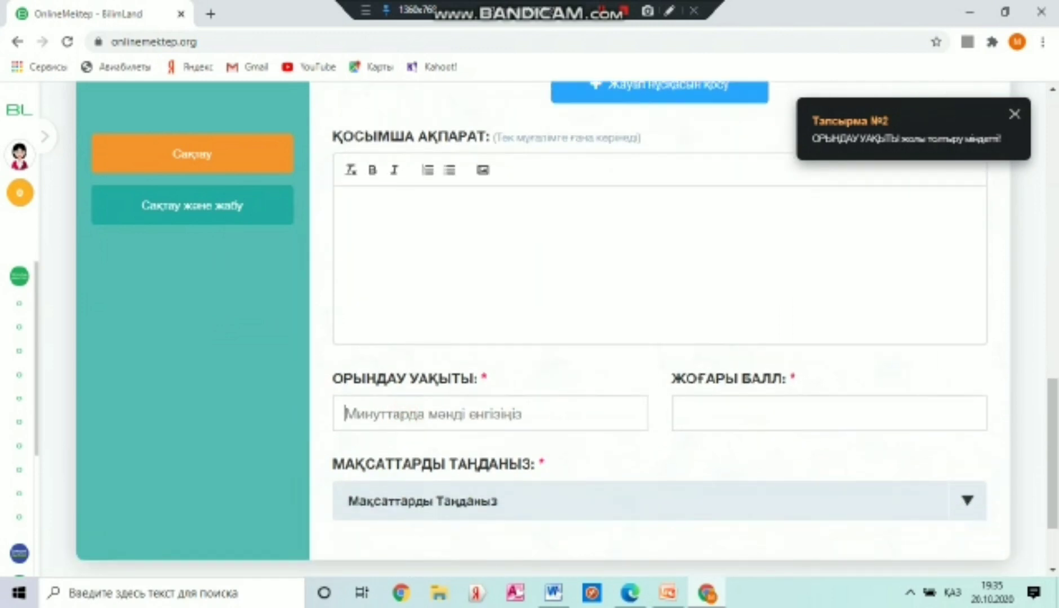
{"action": "type", "text": "5"}
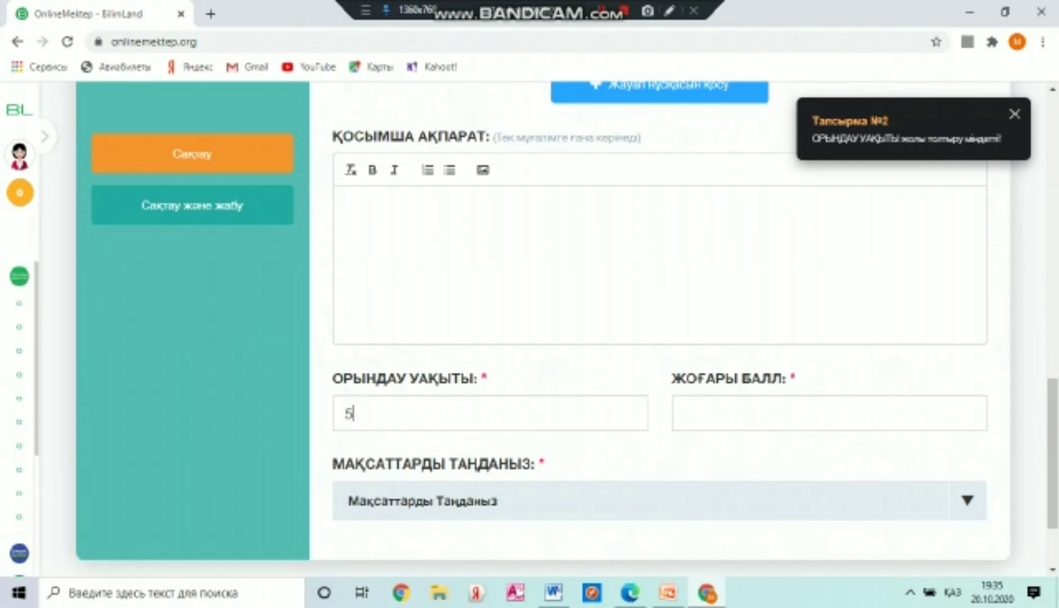
{"action": "left_click", "coordinate": [753, 421]}
{"action": "type", "text": "2"}
- Assign objective 9.3.1.5 about Kazakhstan's mineral resource extraction and processing centres to the Екібастұз көмірі task
{"action": "scroll", "coordinate": [619, 439], "scroll_direction": "down", "scroll_amount": 2}
{"action": "left_click", "coordinate": [619, 388]}
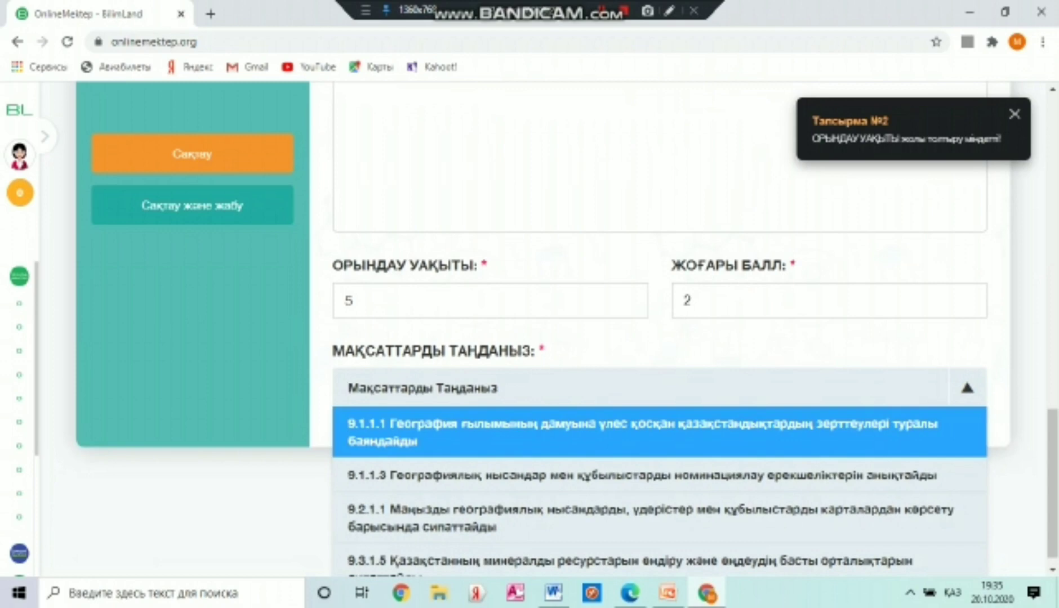
{"action": "scroll", "coordinate": [659, 451], "scroll_direction": "down", "scroll_amount": 1}
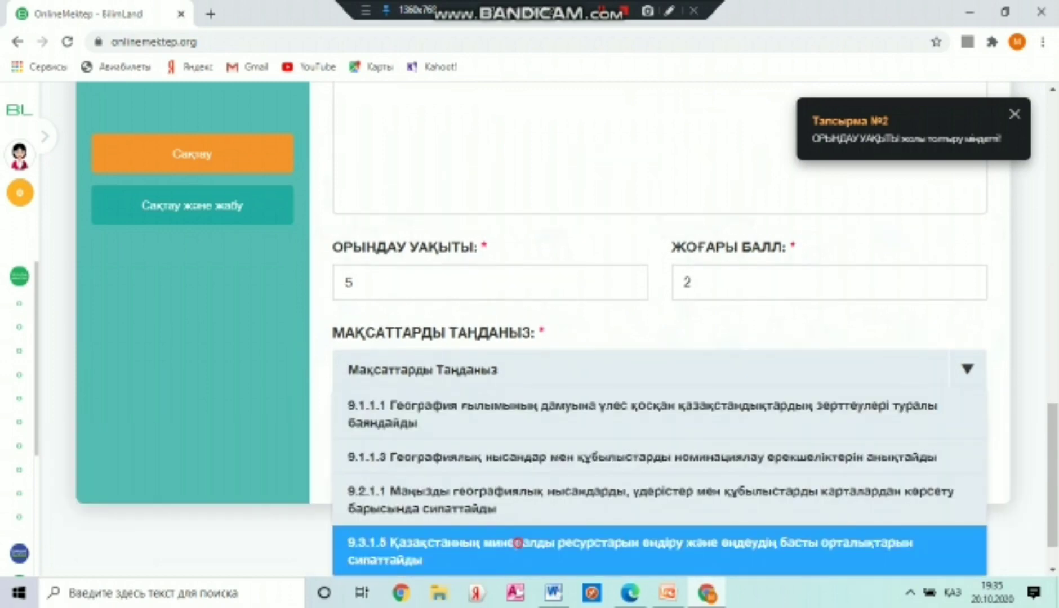
{"action": "left_click", "coordinate": [620, 551]}
- Save and close the completed term assessment
{"action": "scroll", "coordinate": [659, 338], "scroll_direction": "up", "scroll_amount": 6}
{"action": "scroll", "coordinate": [659, 338], "scroll_direction": "up", "scroll_amount": 6}
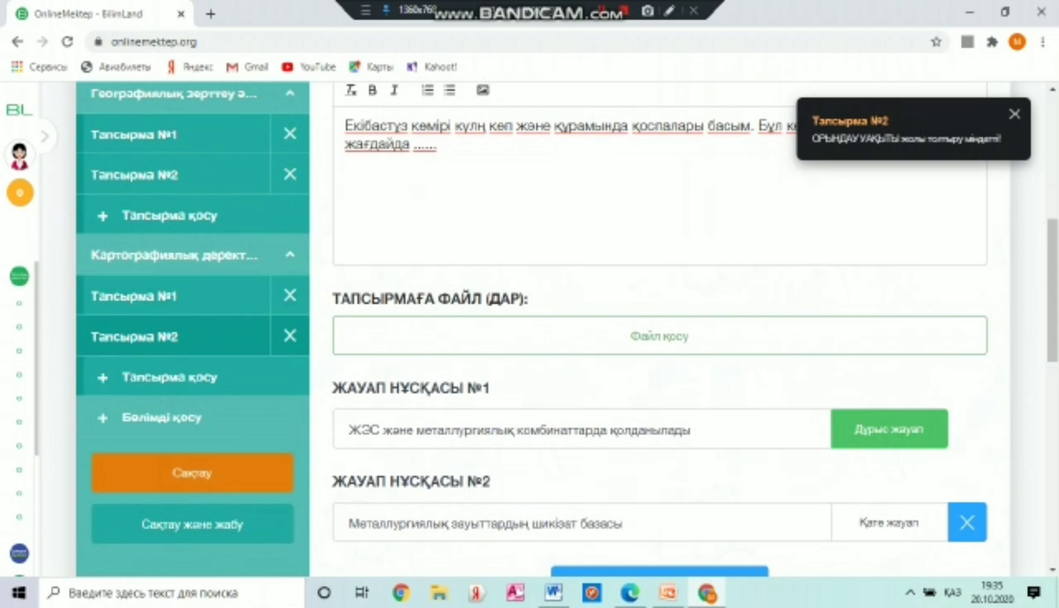
{"action": "scroll", "coordinate": [191, 473], "scroll_direction": "down", "scroll_amount": 2}
{"action": "left_click", "coordinate": [192, 445]}
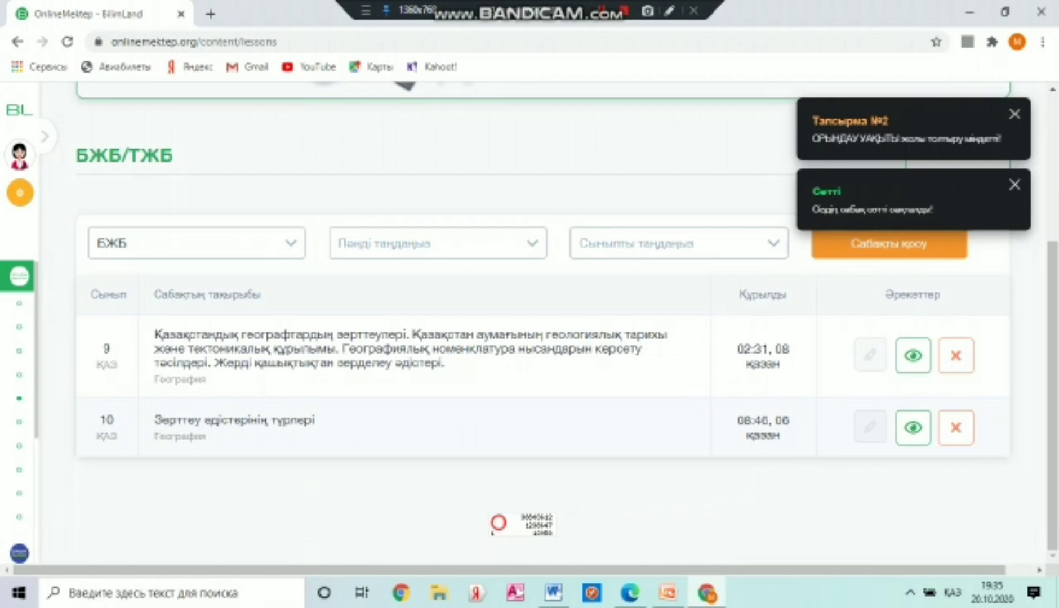
- Filter the БЖБ/ТЖБ lesson list to assessments of type ТЖБ
{"action": "left_click", "coordinate": [44, 135]}
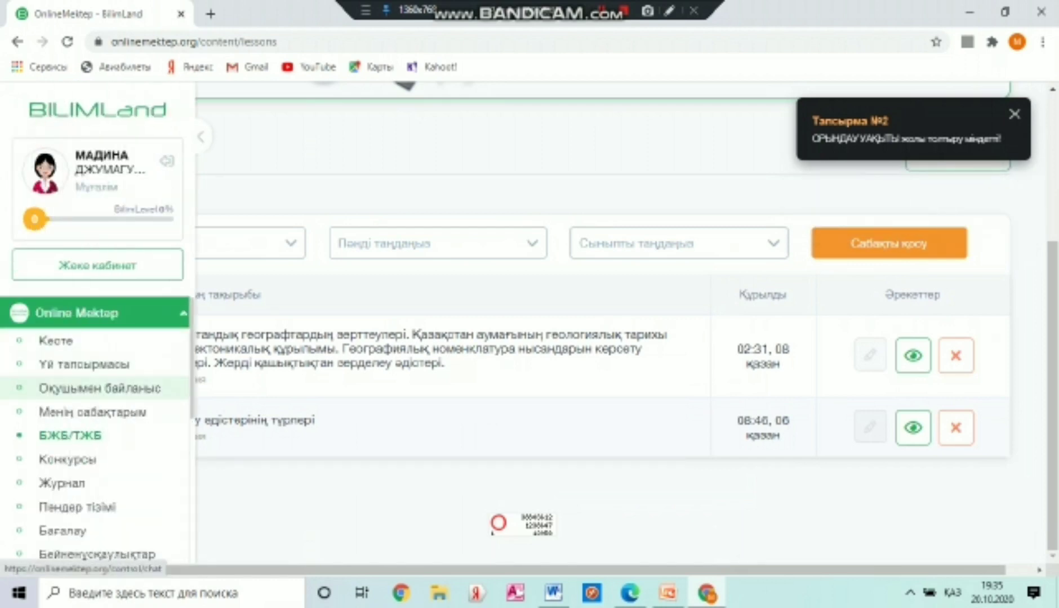
{"action": "scroll", "coordinate": [85, 394], "scroll_direction": "down", "scroll_amount": 2}
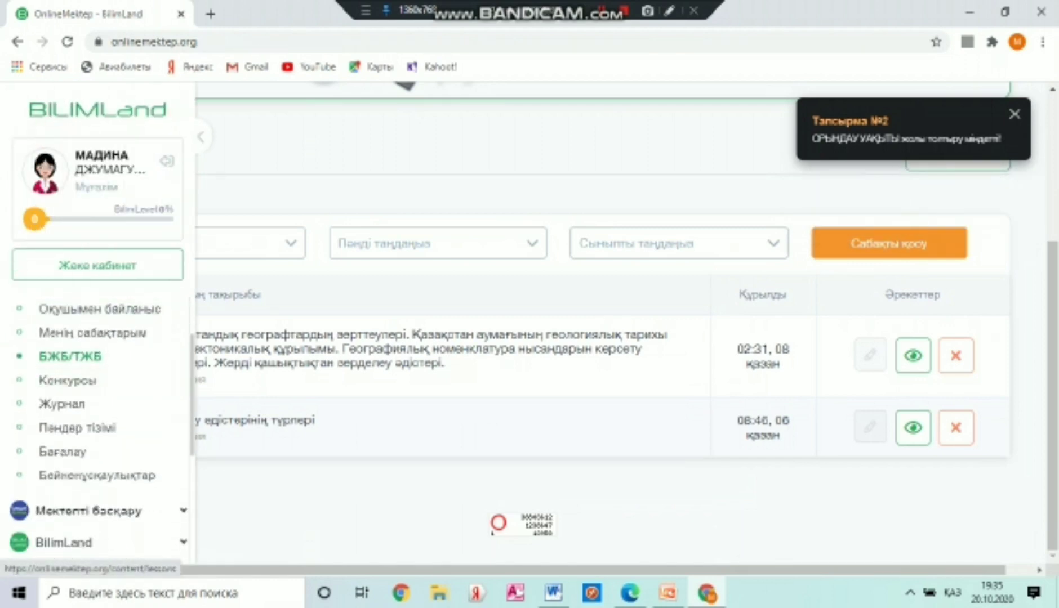
{"action": "left_click", "coordinate": [200, 136]}
{"action": "left_click", "coordinate": [253, 243]}
{"action": "left_click", "coordinate": [192, 273]}
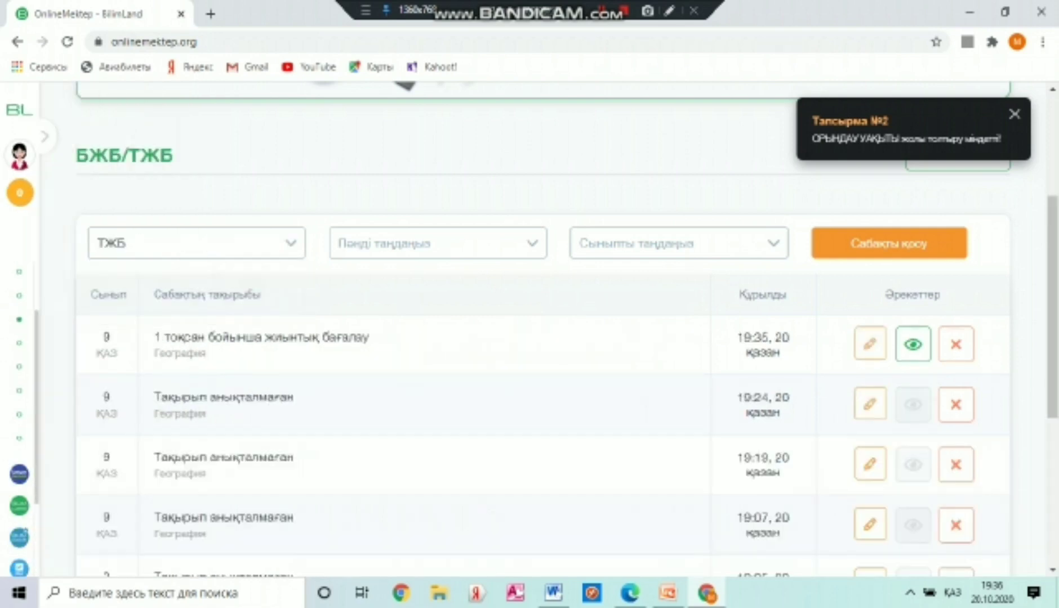
- Open the preview of the 9th-grade assessment 1 тоқсан бойынша жиынтық бағалау
{"action": "scroll", "coordinate": [191, 273], "scroll_direction": "down", "scroll_amount": 3}
{"action": "scroll", "coordinate": [541, 327], "scroll_direction": "up", "scroll_amount": 3}
{"action": "left_click", "coordinate": [913, 344]}
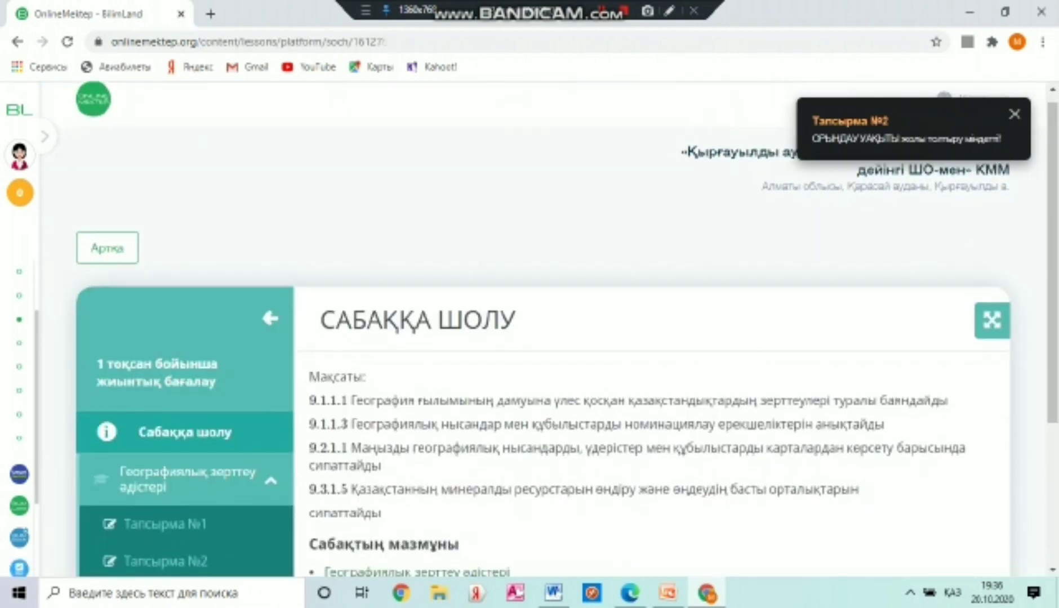
- Examine the assessment's overview and page through its tasks up to Тапсырма №2 of the Картографиялық деректер базасы section
{"action": "scroll", "coordinate": [498, 535], "scroll_direction": "down", "scroll_amount": 3}
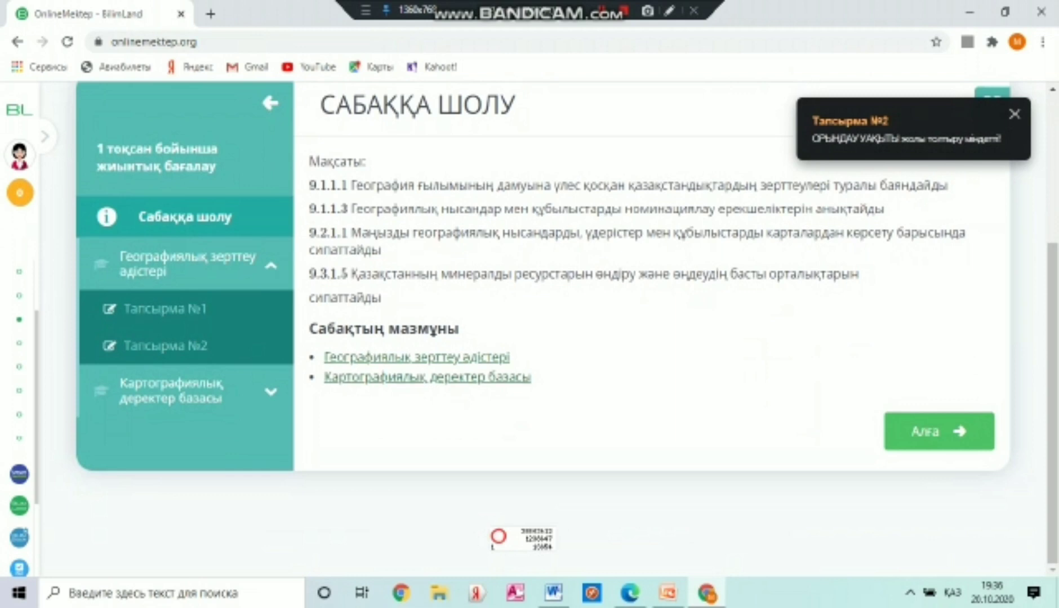
{"action": "left_click", "coordinate": [938, 431]}
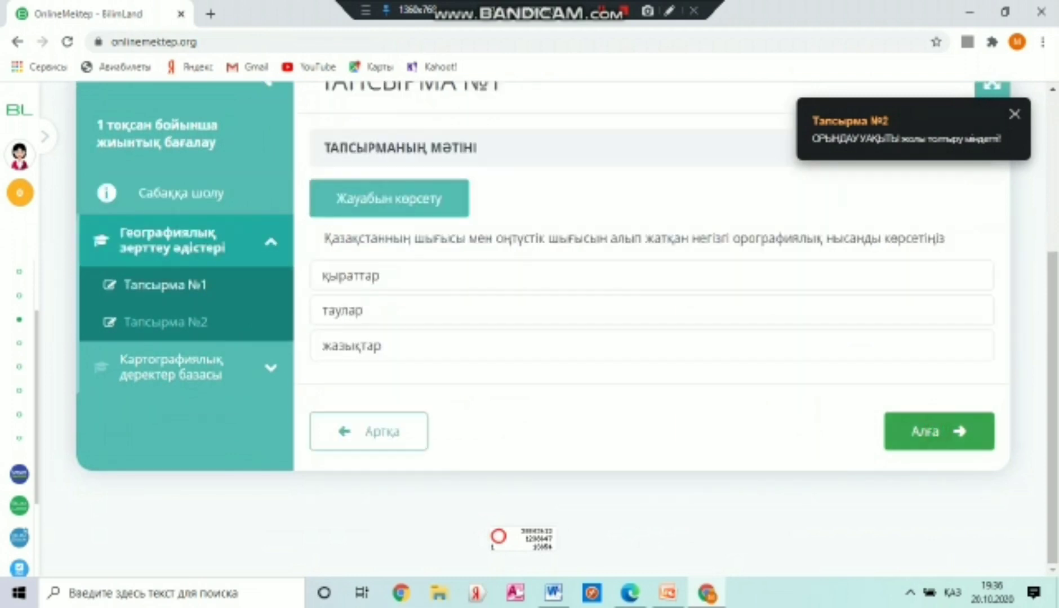
{"action": "scroll", "coordinate": [499, 536], "scroll_direction": "up", "scroll_amount": 1}
{"action": "left_click", "coordinate": [942, 511]}
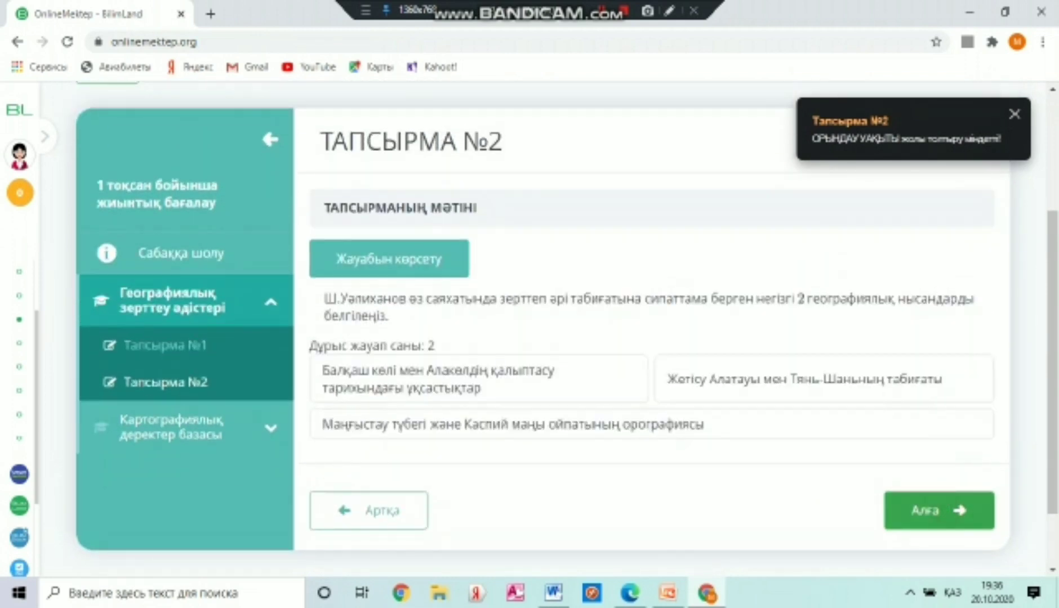
{"action": "left_click", "coordinate": [941, 510]}
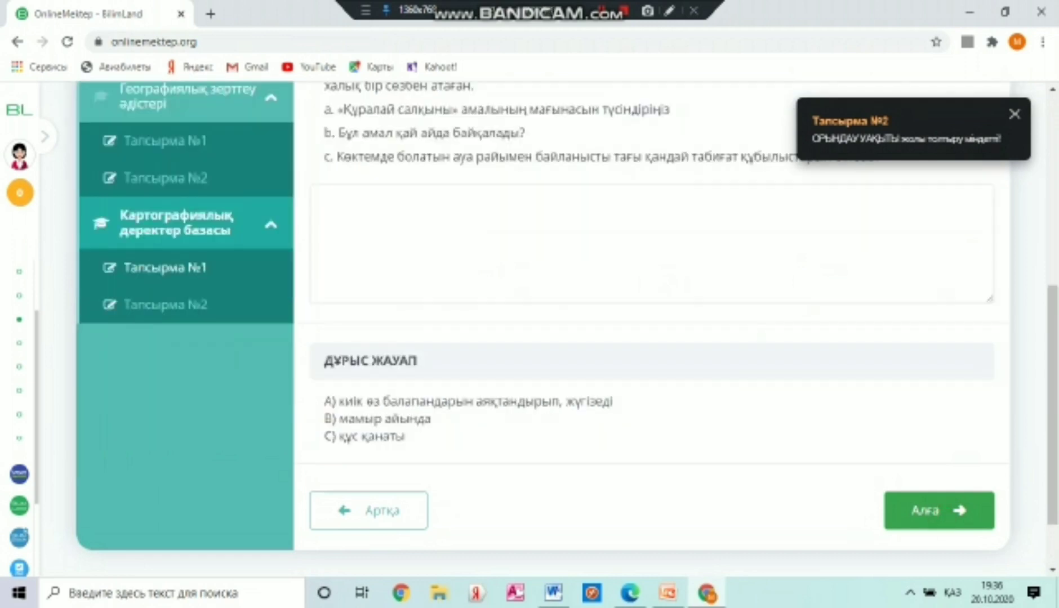
{"action": "scroll", "coordinate": [653, 338], "scroll_direction": "up", "scroll_amount": 2}
{"action": "scroll", "coordinate": [933, 394], "scroll_direction": "down", "scroll_amount": 3}
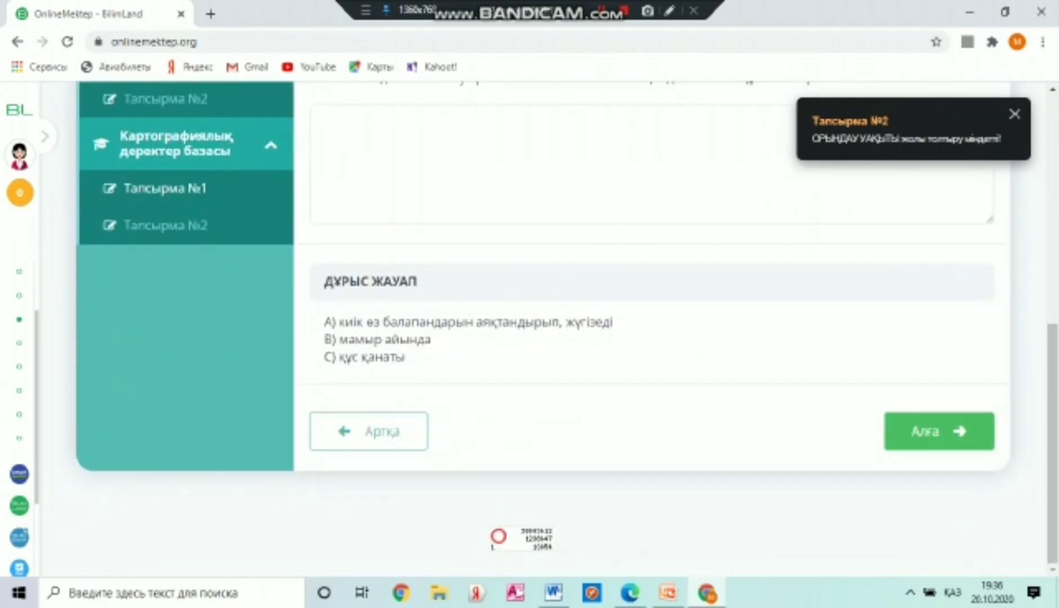
{"action": "left_click", "coordinate": [935, 510]}
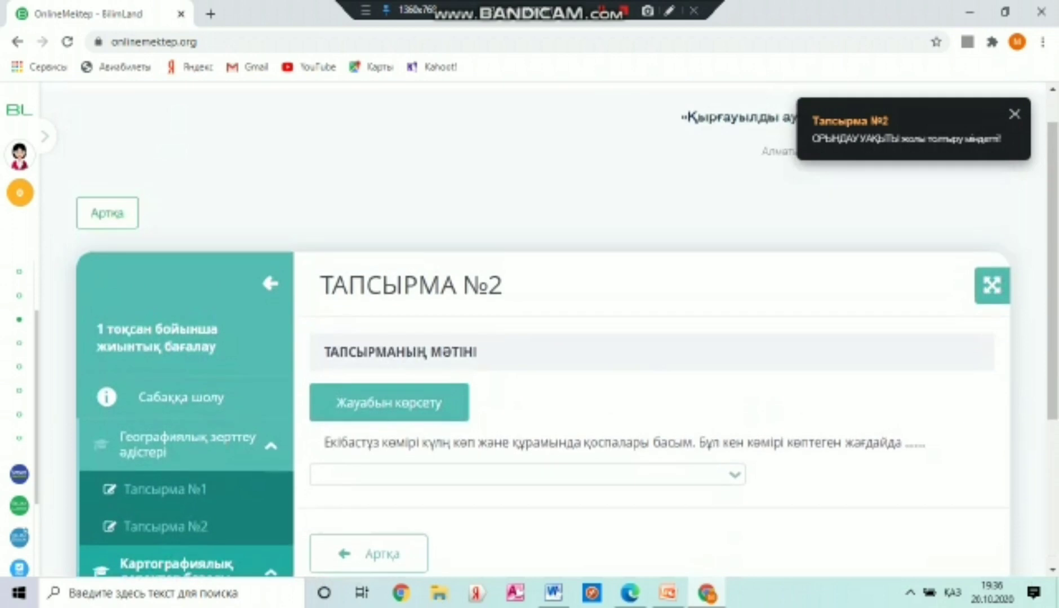
- Check the answer list of the Екібастұз көмірі task in the preview without choosing an answer
{"action": "scroll", "coordinate": [653, 338], "scroll_direction": "down", "scroll_amount": 2}
{"action": "left_click", "coordinate": [729, 316]}
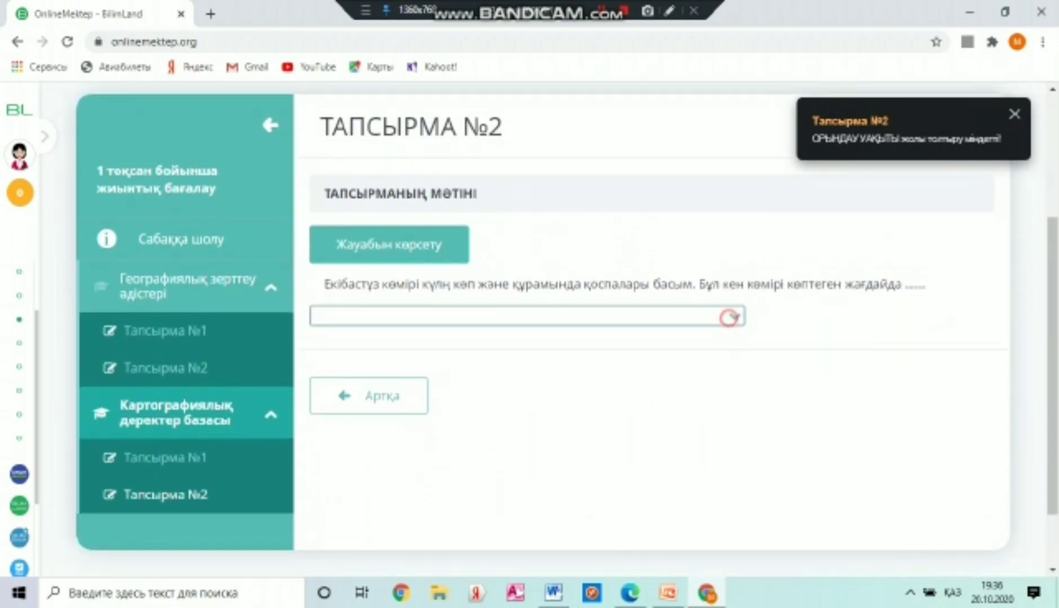
{"action": "left_click", "coordinate": [875, 306]}
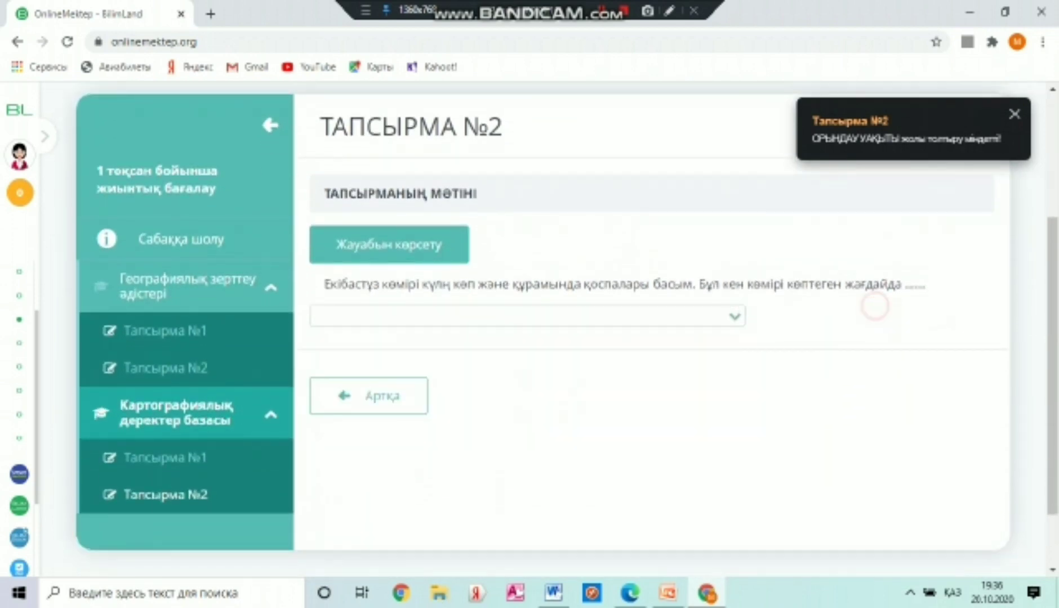
{"action": "scroll", "coordinate": [653, 338], "scroll_direction": "down", "scroll_amount": 2}
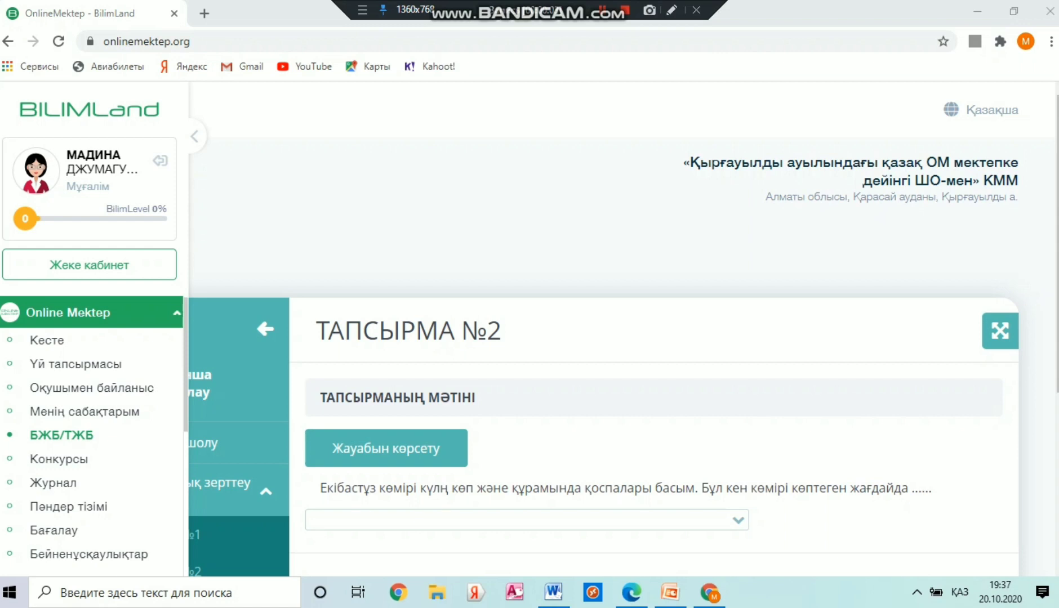
- Open the lesson schedule (Кесте) of Online Mektep
{"action": "left_click", "coordinate": [84, 312]}
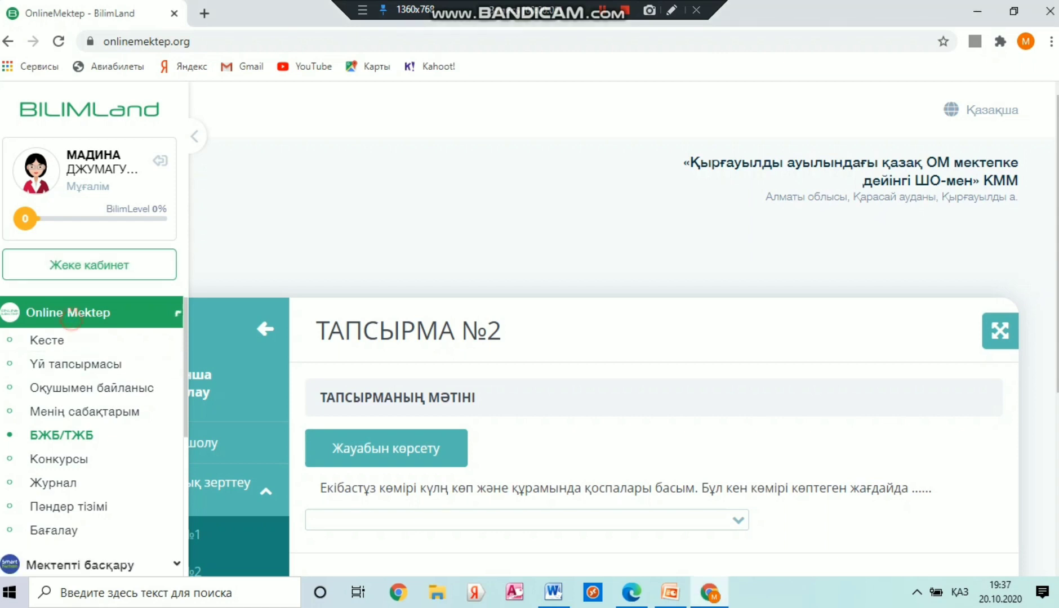
{"action": "left_click", "coordinate": [85, 313]}
{"action": "left_click", "coordinate": [67, 341]}
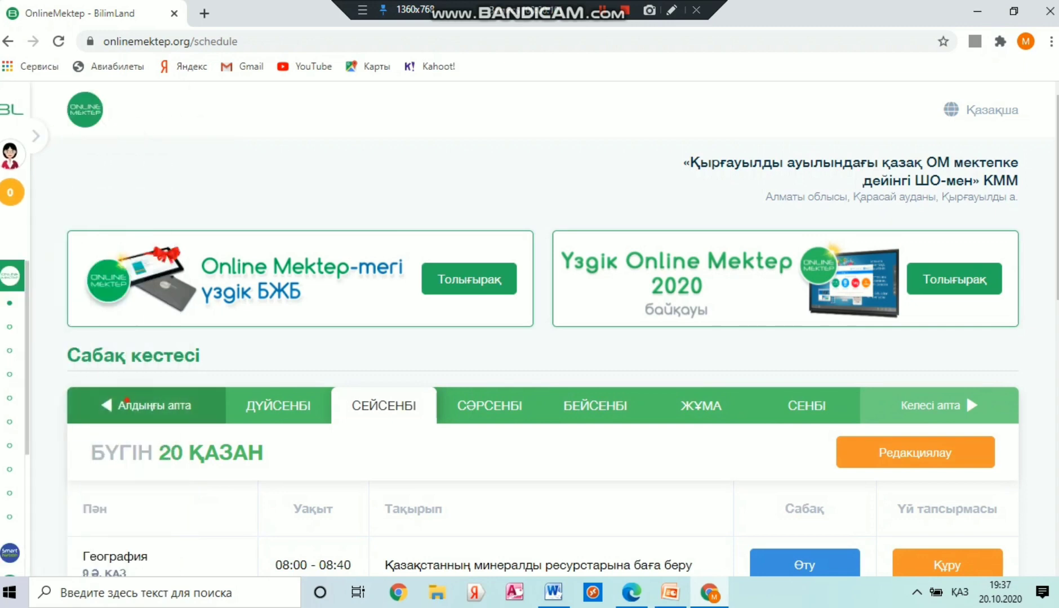
- Examine the Friday, Thursday and Wednesday lessons in the schedule for the week of 17 October
{"action": "scroll", "coordinate": [540, 338], "scroll_direction": "down", "scroll_amount": 3}
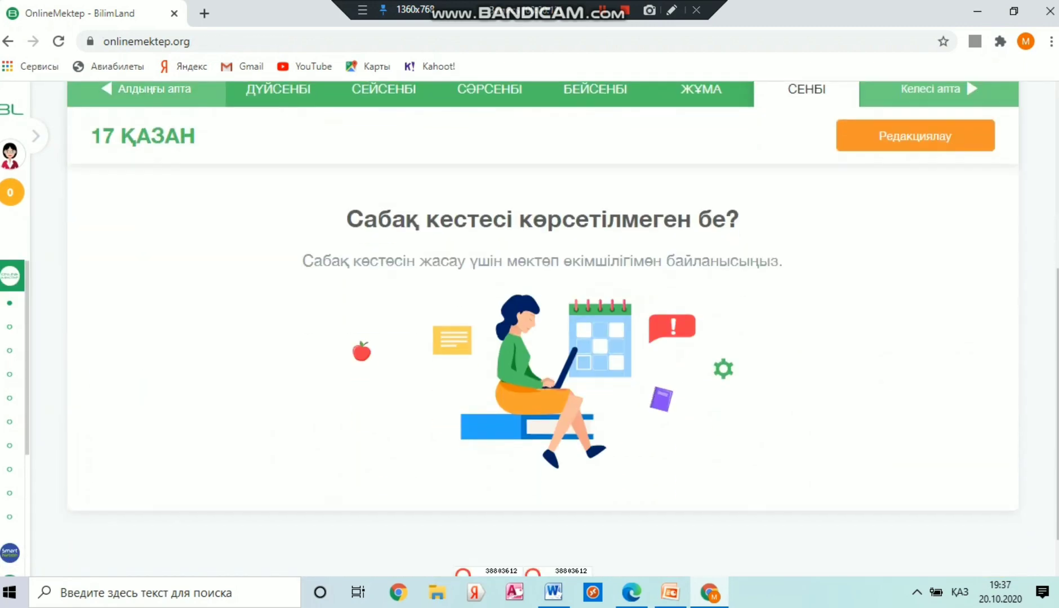
{"action": "left_click", "coordinate": [701, 167]}
{"action": "scroll", "coordinate": [540, 338], "scroll_direction": "down", "scroll_amount": 5}
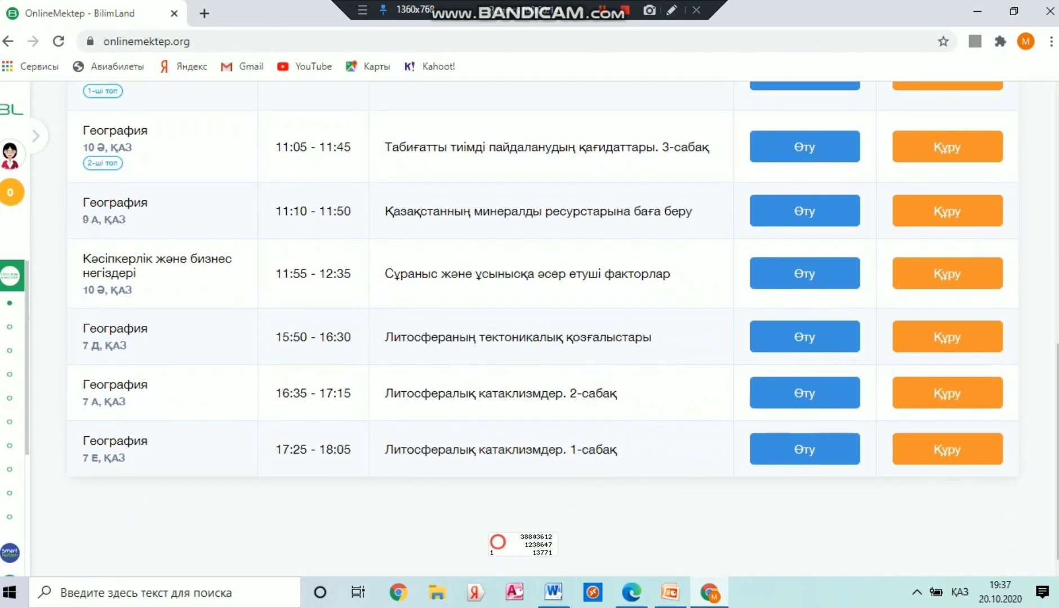
{"action": "scroll", "coordinate": [541, 338], "scroll_direction": "up", "scroll_amount": 5}
{"action": "left_click", "coordinate": [595, 145]}
{"action": "scroll", "coordinate": [541, 338], "scroll_direction": "down", "scroll_amount": 5}
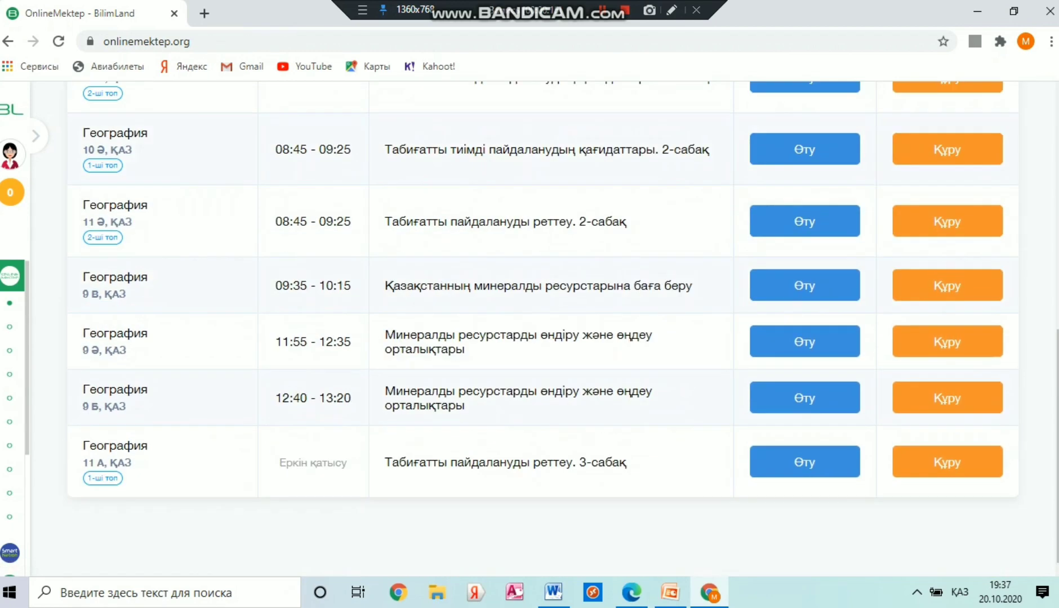
{"action": "scroll", "coordinate": [498, 220], "scroll_direction": "up", "scroll_amount": 5}
{"action": "left_click", "coordinate": [498, 224]}
{"action": "scroll", "coordinate": [498, 224], "scroll_direction": "down", "scroll_amount": 4}
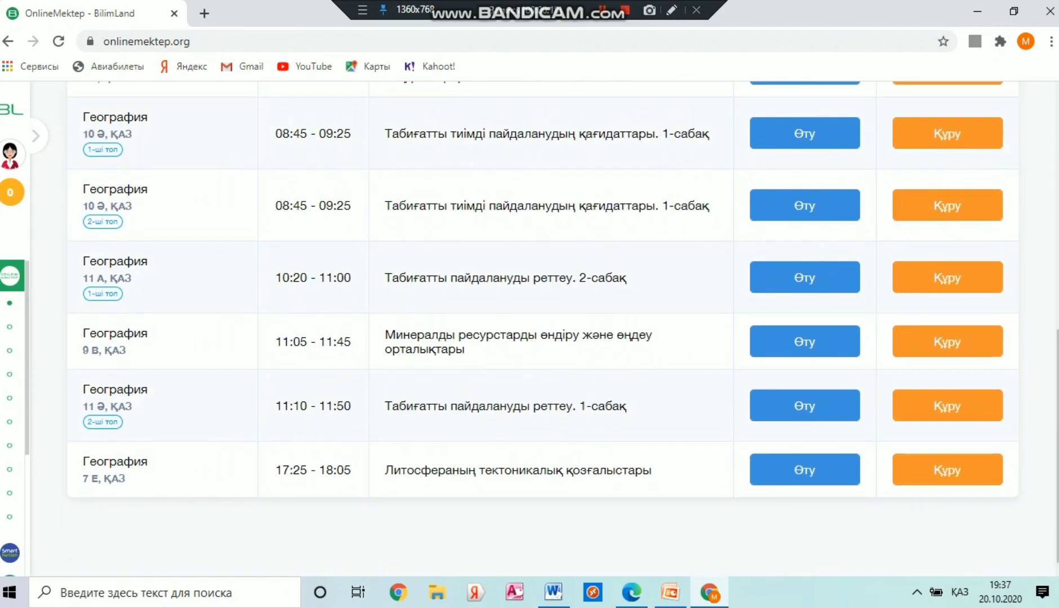
- Go back one more week in the lesson schedule, to the week of 10 October
{"action": "scroll", "coordinate": [497, 248], "scroll_direction": "up", "scroll_amount": 4}
{"action": "scroll", "coordinate": [541, 325], "scroll_direction": "up", "scroll_amount": 1}
{"action": "left_click", "coordinate": [155, 306]}
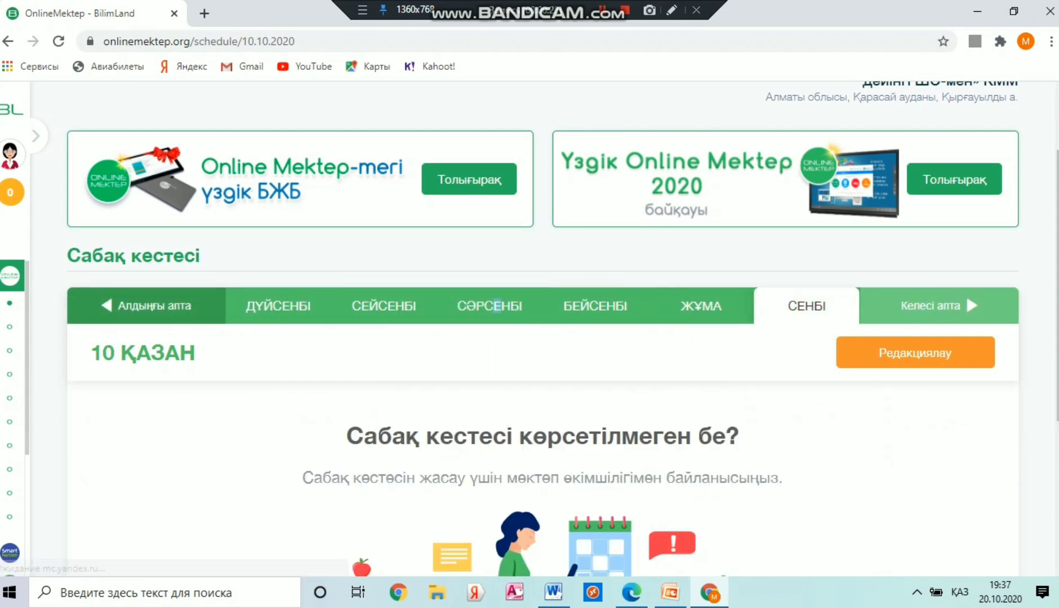
- Open the free-attendance (Еркін қатысу) 9 А geography assessment from the Friday 9 October schedule
{"action": "scroll", "coordinate": [540, 337], "scroll_direction": "down", "scroll_amount": 1}
{"action": "scroll", "coordinate": [496, 257], "scroll_direction": "down", "scroll_amount": 3}
{"action": "scroll", "coordinate": [619, 253], "scroll_direction": "up", "scroll_amount": 3}
{"action": "left_click", "coordinate": [700, 225]}
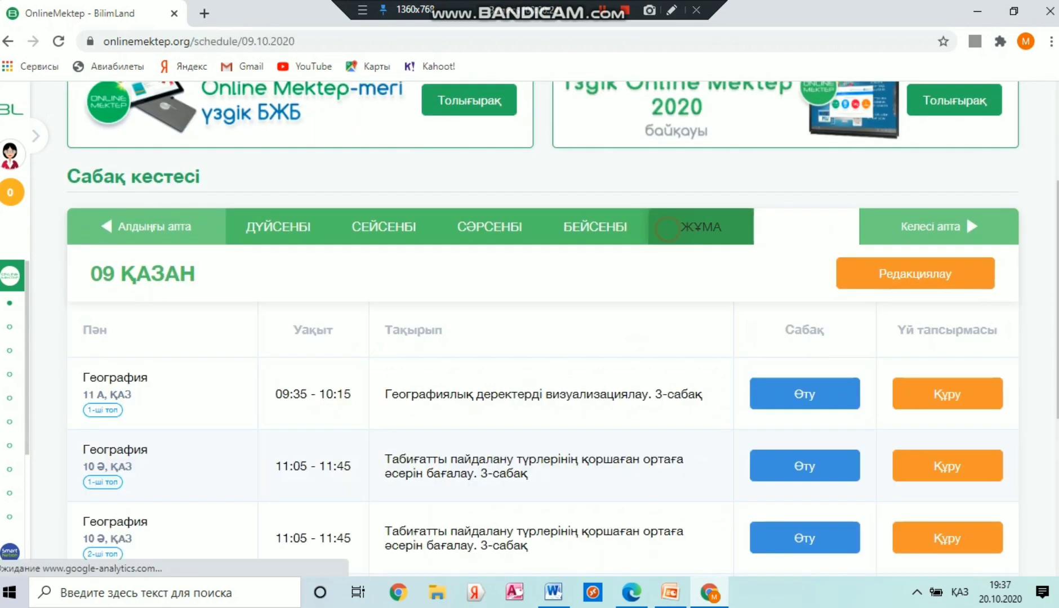
{"action": "scroll", "coordinate": [700, 225], "scroll_direction": "down", "scroll_amount": 4}
{"action": "scroll", "coordinate": [541, 327], "scroll_direction": "down", "scroll_amount": 2}
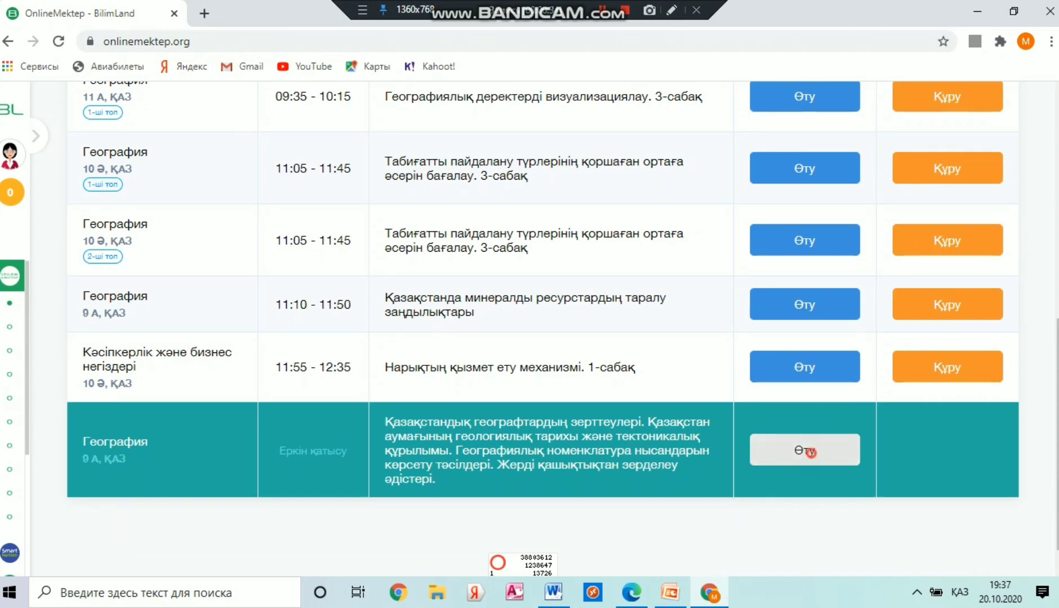
{"action": "left_click", "coordinate": [811, 454]}
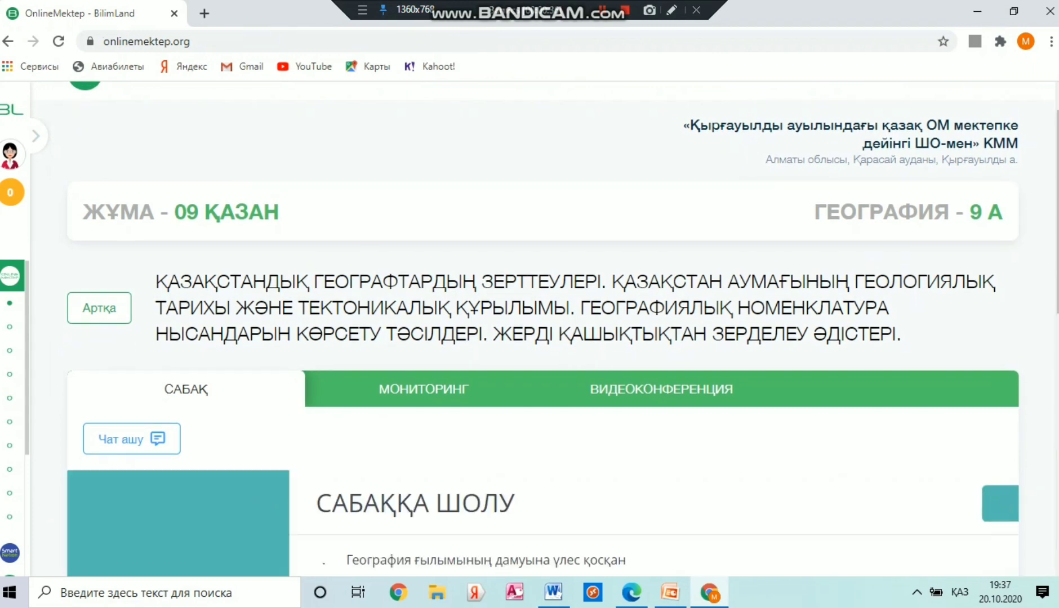
- Open the assessment's monitoring (Мониторинг) and bring the students' action, grading and option columns into view
{"action": "left_click", "coordinate": [423, 423]}
{"action": "scroll", "coordinate": [183, 375], "scroll_direction": "down", "scroll_amount": 3}
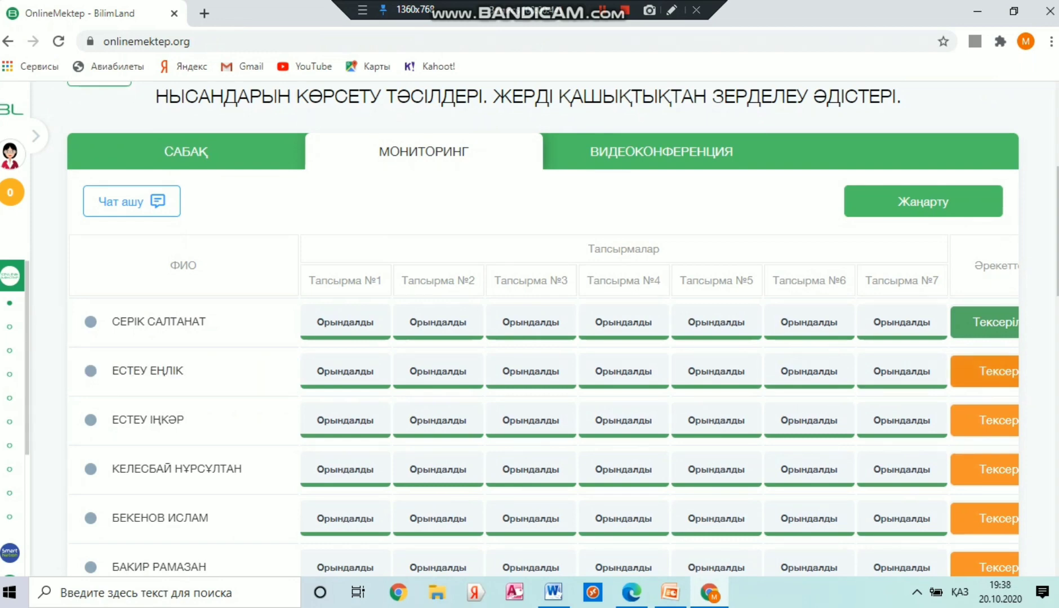
{"action": "scroll", "coordinate": [541, 329], "scroll_direction": "down", "scroll_amount": 5}
{"action": "scroll", "coordinate": [541, 329], "scroll_direction": "down", "scroll_amount": 10}
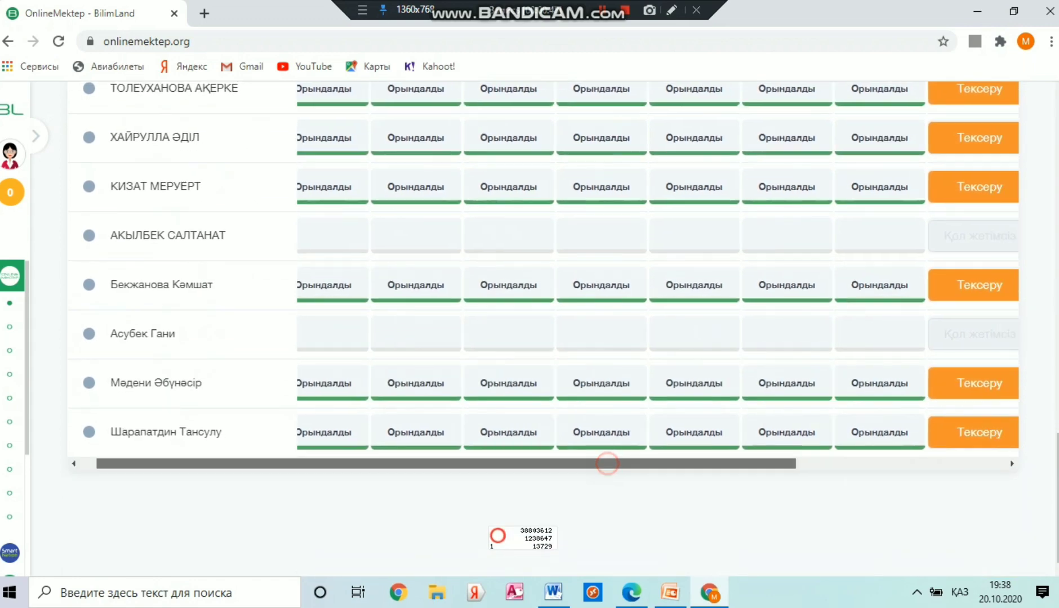
{"action": "left_click_drag", "start_coordinate": [428, 463], "coordinate": [658, 464]}
{"action": "scroll", "coordinate": [659, 463], "scroll_direction": "up", "scroll_amount": 6}
{"action": "scroll", "coordinate": [541, 329], "scroll_direction": "up", "scroll_amount": 10}
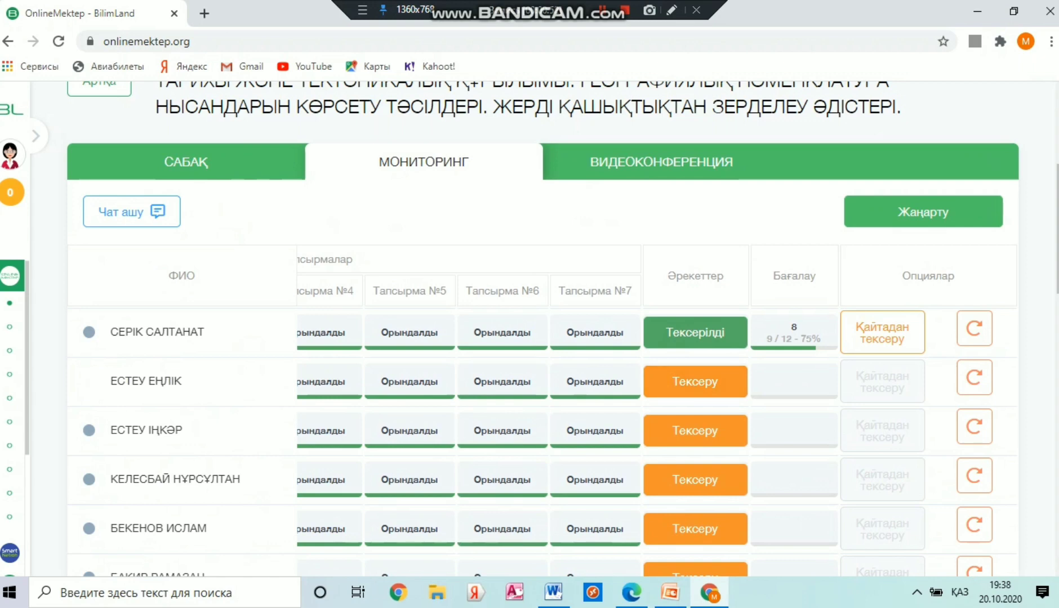
- Open the second listed student's work for checking, review the answer to task 1 and continue to task 2 without scoring it
{"action": "mouse_move", "coordinate": [181, 383]}
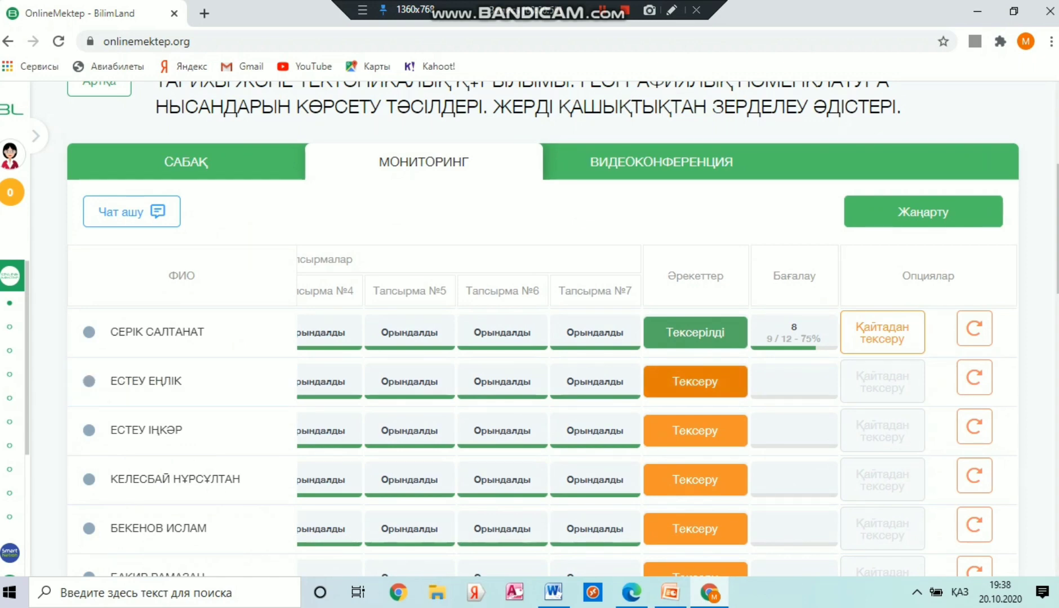
{"action": "left_click", "coordinate": [695, 382]}
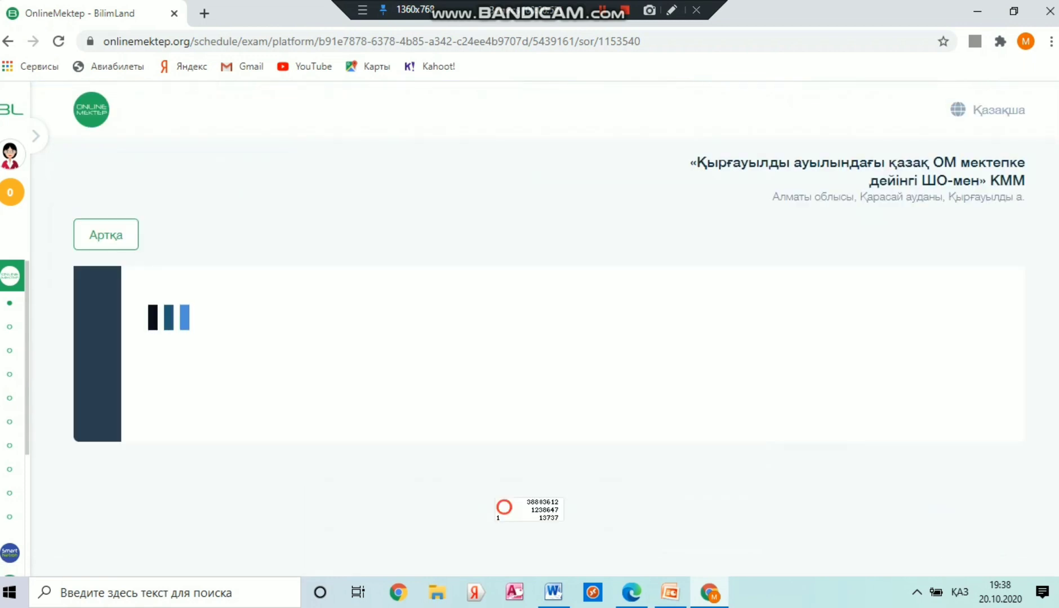
{"action": "scroll", "coordinate": [566, 338], "scroll_direction": "down", "scroll_amount": 4}
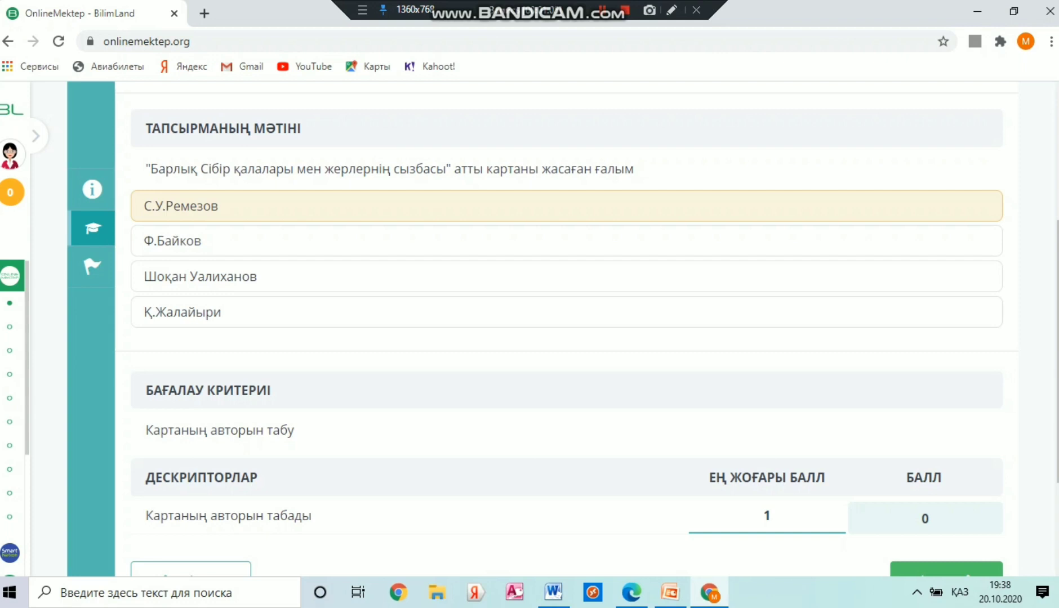
{"action": "scroll", "coordinate": [541, 335], "scroll_direction": "down", "scroll_amount": 3}
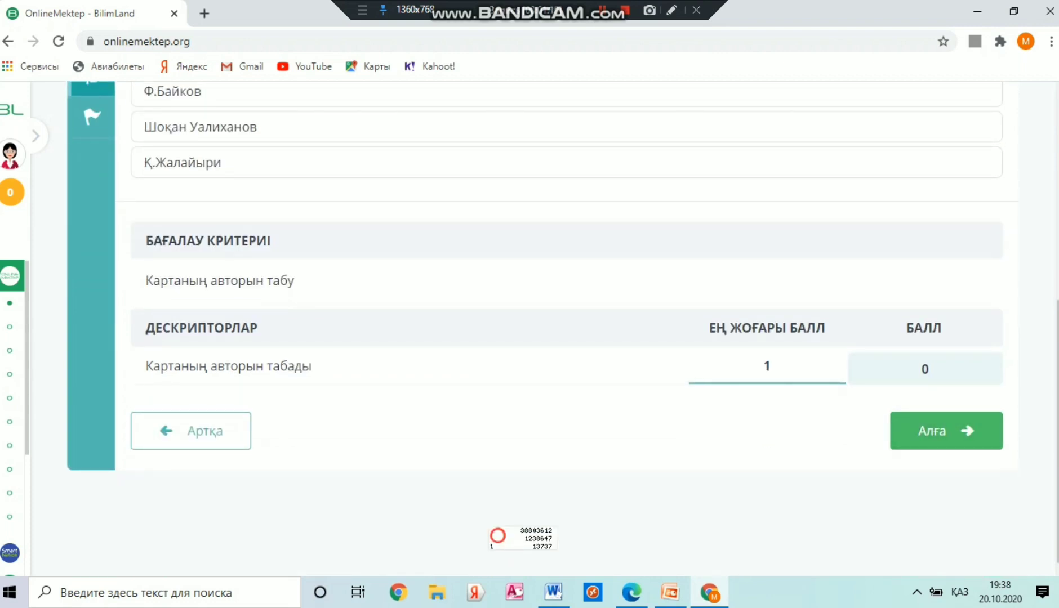
{"action": "left_click", "coordinate": [946, 430]}
{"action": "scroll", "coordinate": [563, 327], "scroll_direction": "up", "scroll_amount": 3}
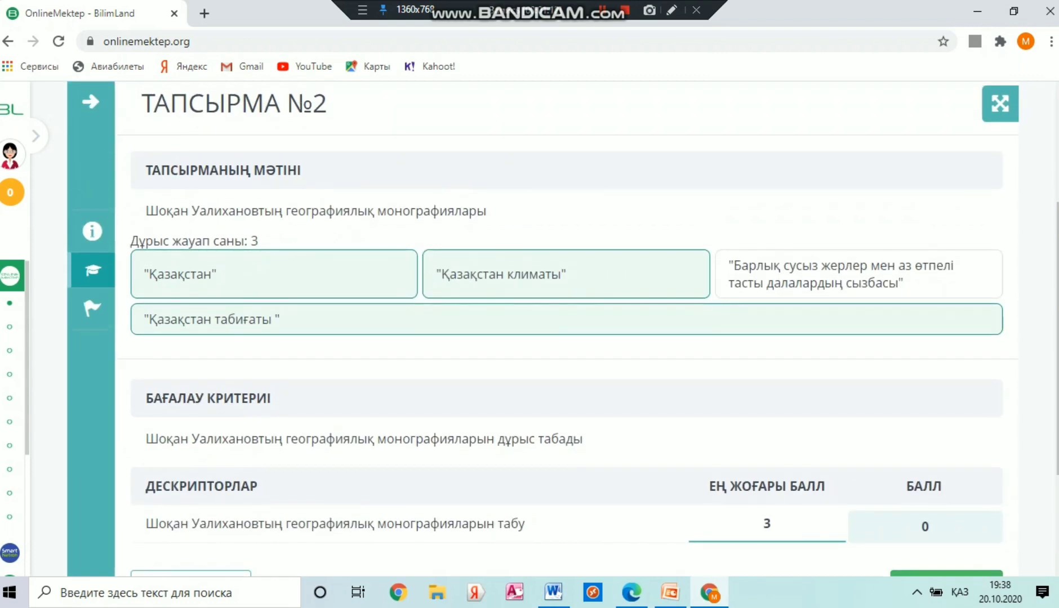
- Give task 2 on Шоқан Уалиханов's geographic monographs a score of 3 and continue to task 3
{"action": "left_click", "coordinate": [934, 526]}
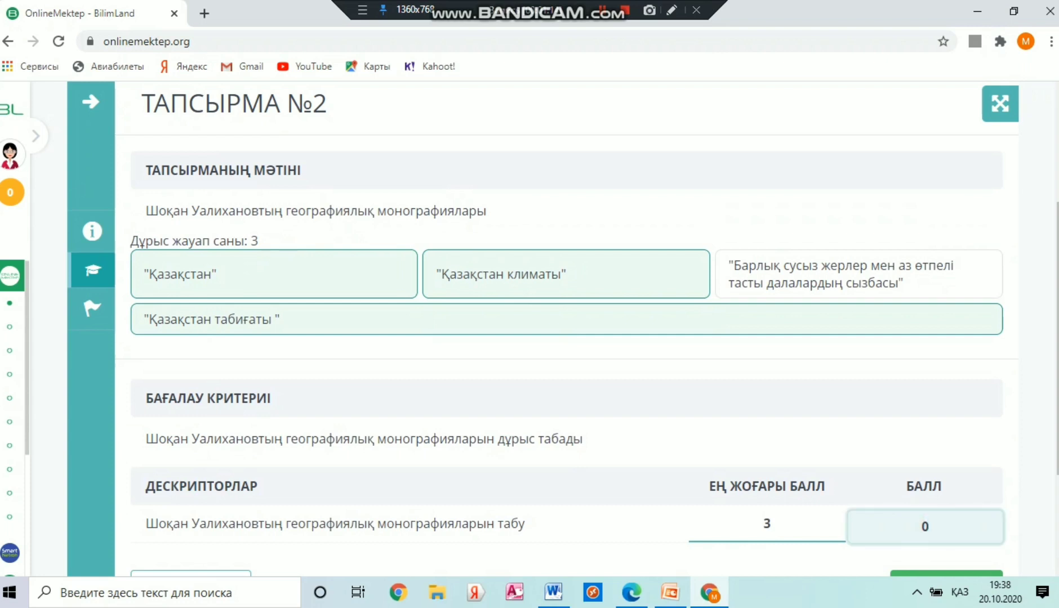
{"action": "type", "text": "3"}
{"action": "scroll", "coordinate": [563, 326], "scroll_direction": "down", "scroll_amount": 2}
{"action": "left_click", "coordinate": [946, 430]}
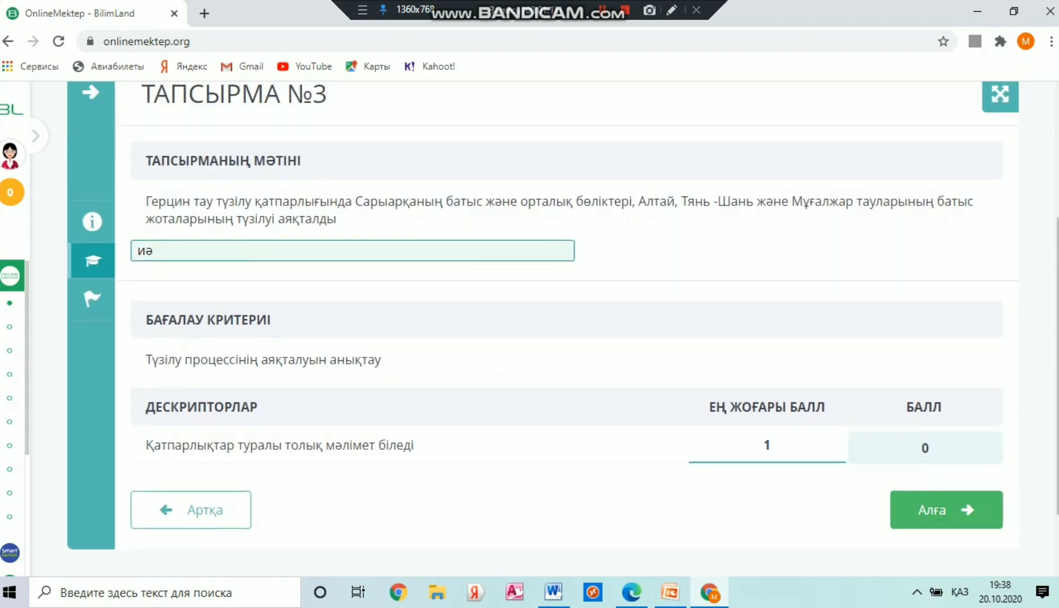
- Give task 3 on the Hercynian folding a score of 1 and continue to task 4
{"action": "left_click", "coordinate": [939, 449]}
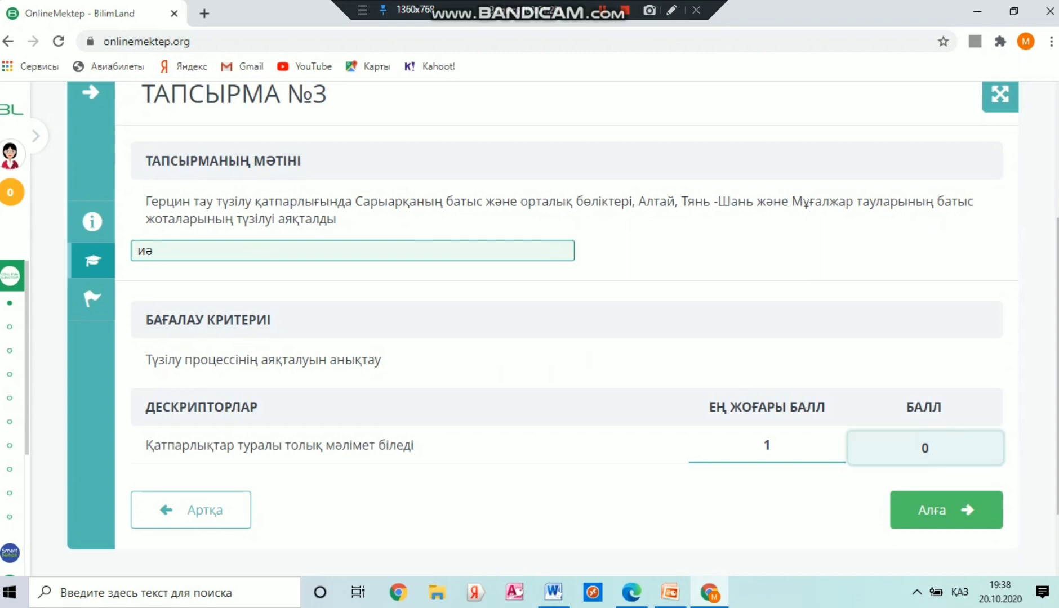
{"action": "key", "text": "BackSpace"}
{"action": "type", "text": "1"}
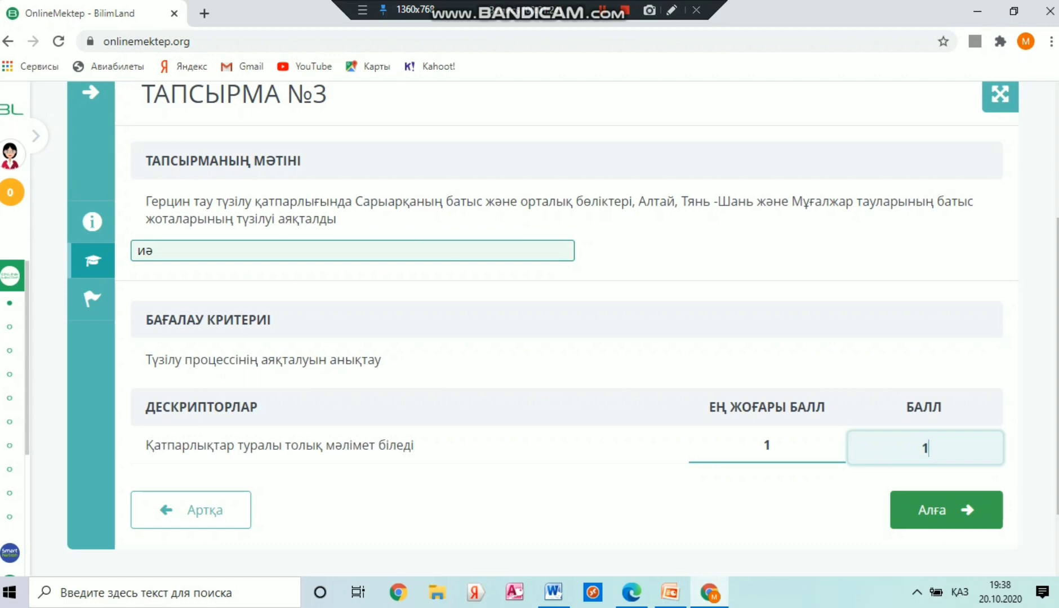
{"action": "left_click", "coordinate": [941, 512]}
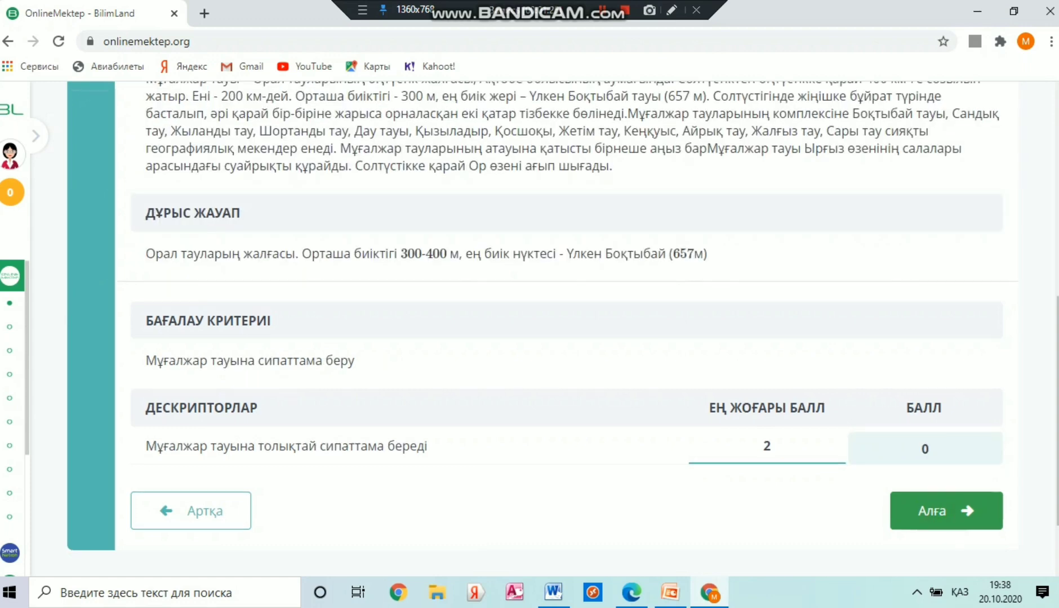
- Compare the student's Мұғалжар description in task 4 with the correct answer, score it 2 and continue to task 5
{"action": "scroll", "coordinate": [563, 327], "scroll_direction": "up", "scroll_amount": 5}
{"action": "scroll", "coordinate": [540, 329], "scroll_direction": "up", "scroll_amount": 5}
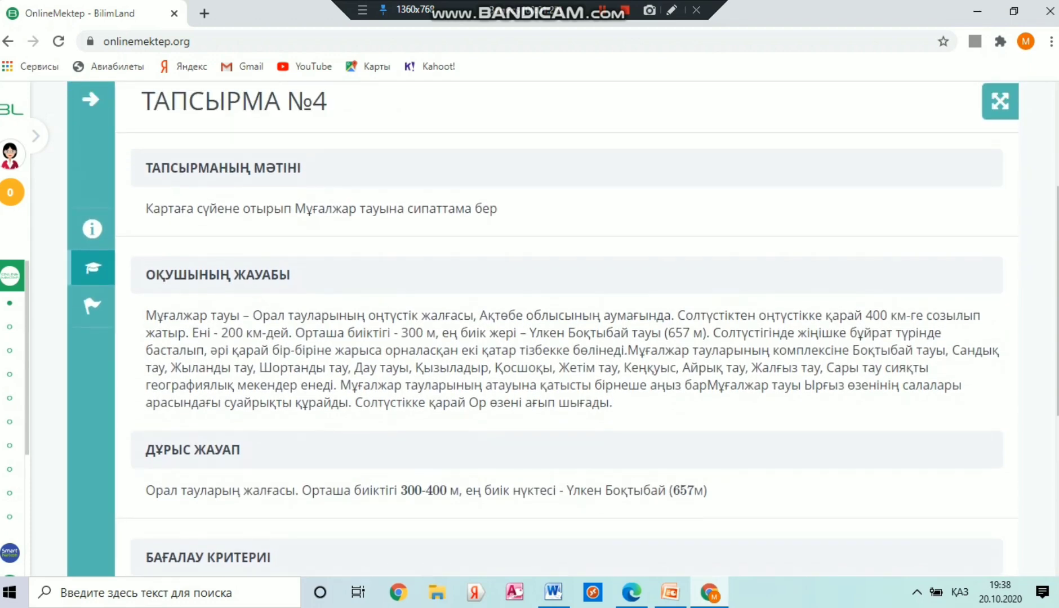
{"action": "scroll", "coordinate": [540, 329], "scroll_direction": "down", "scroll_amount": 3}
{"action": "scroll", "coordinate": [945, 367], "scroll_direction": "down", "scroll_amount": 5}
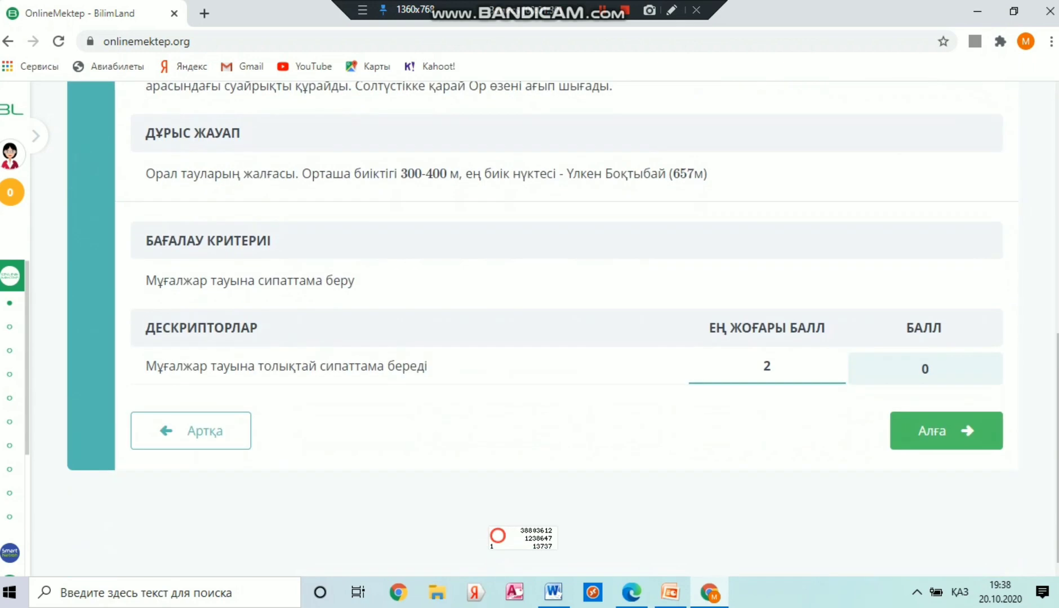
{"action": "left_click", "coordinate": [944, 368]}
{"action": "key", "text": "BackSpace"}
{"action": "type", "text": "2"}
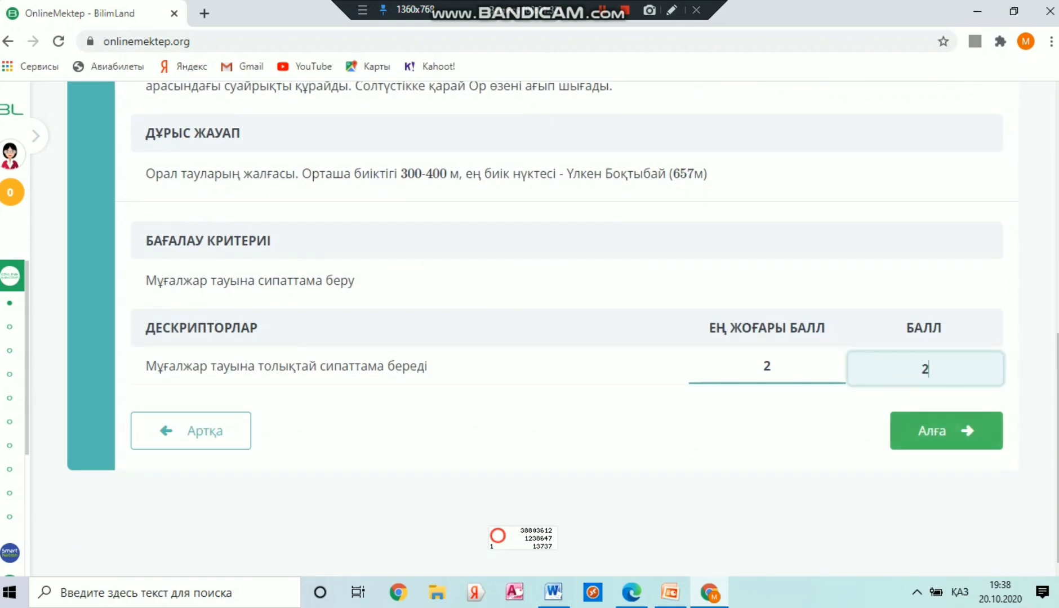
{"action": "left_click", "coordinate": [946, 431]}
- Give the "артефакт" answer in task 5 a score of 1 and continue to task 6
{"action": "scroll", "coordinate": [562, 327], "scroll_direction": "up", "scroll_amount": 2}
{"action": "scroll", "coordinate": [563, 327], "scroll_direction": "down", "scroll_amount": 1}
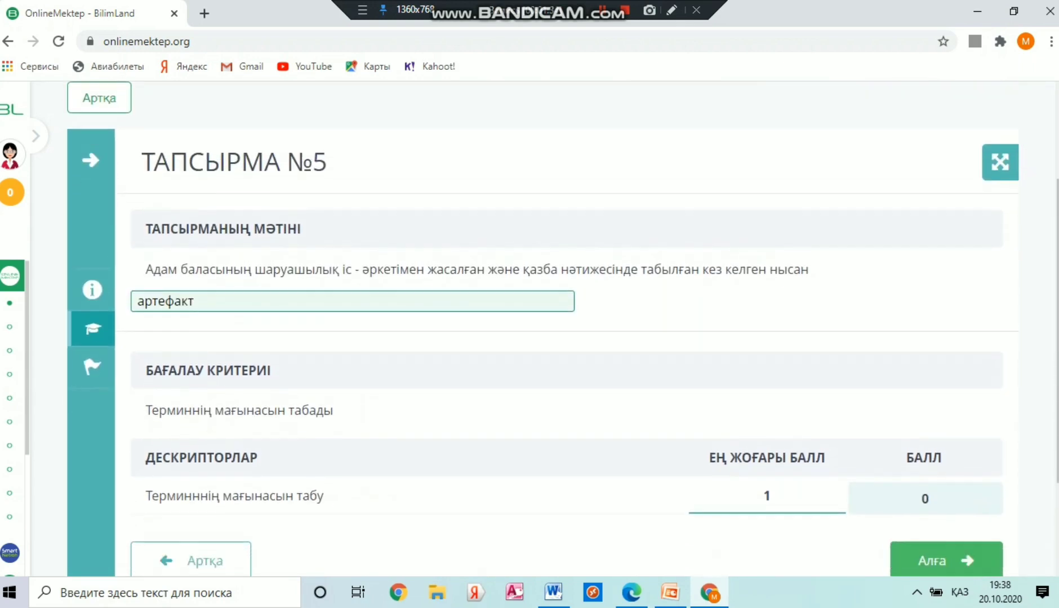
{"action": "left_click", "coordinate": [929, 445]}
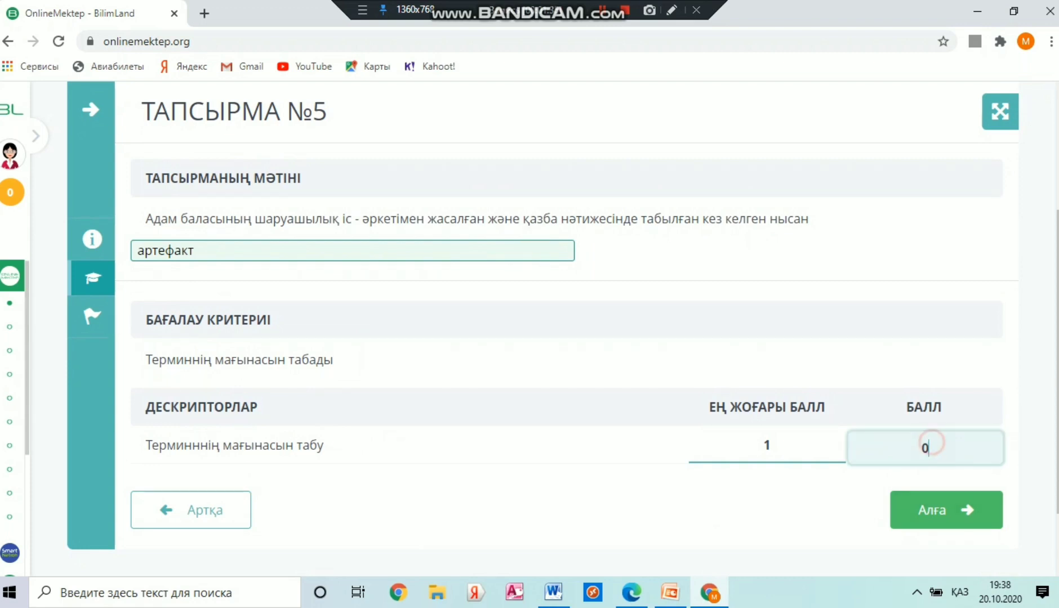
{"action": "key", "text": "BackSpace"}
{"action": "type", "text": "1"}
{"action": "key", "text": "Return"}
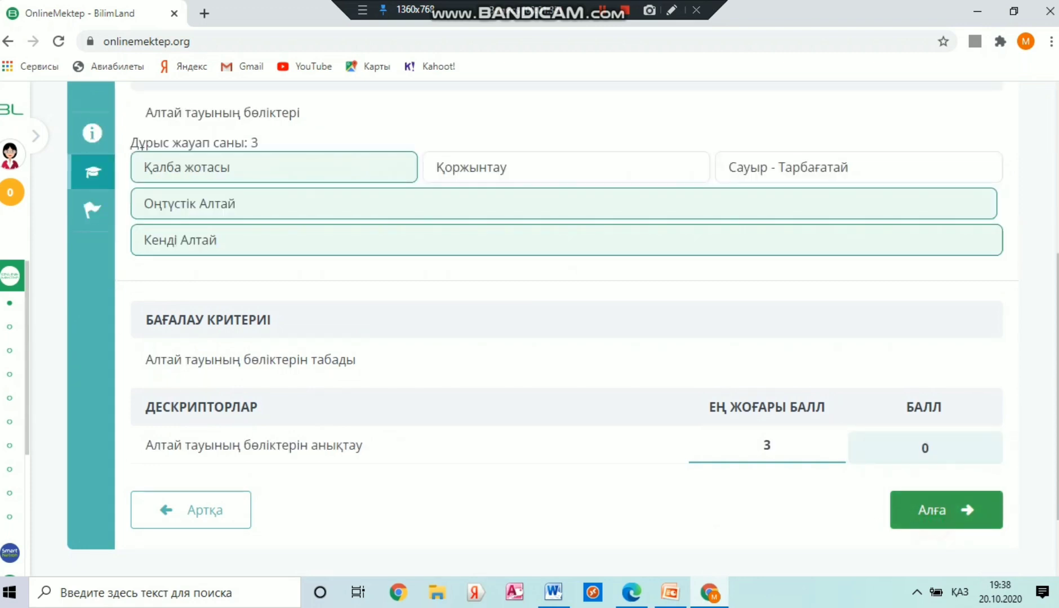
- Give task 6 on the parts of the Altai mountains a score of 3 and continue to task 7
{"action": "left_click", "coordinate": [936, 439]}
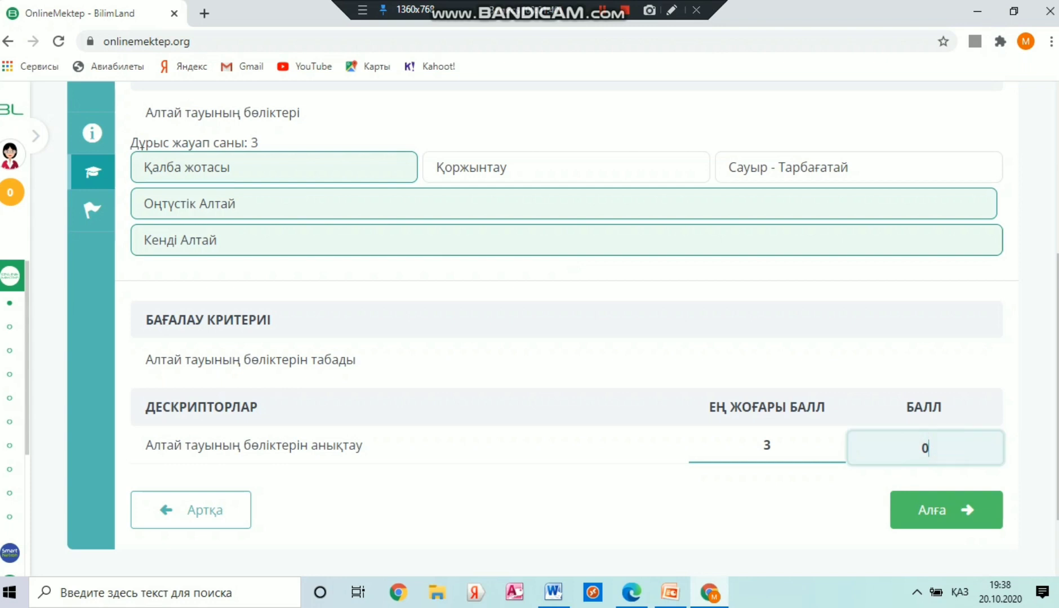
{"action": "key", "text": "BackSpace"}
{"action": "type", "text": "3"}
{"action": "left_click", "coordinate": [939, 510]}
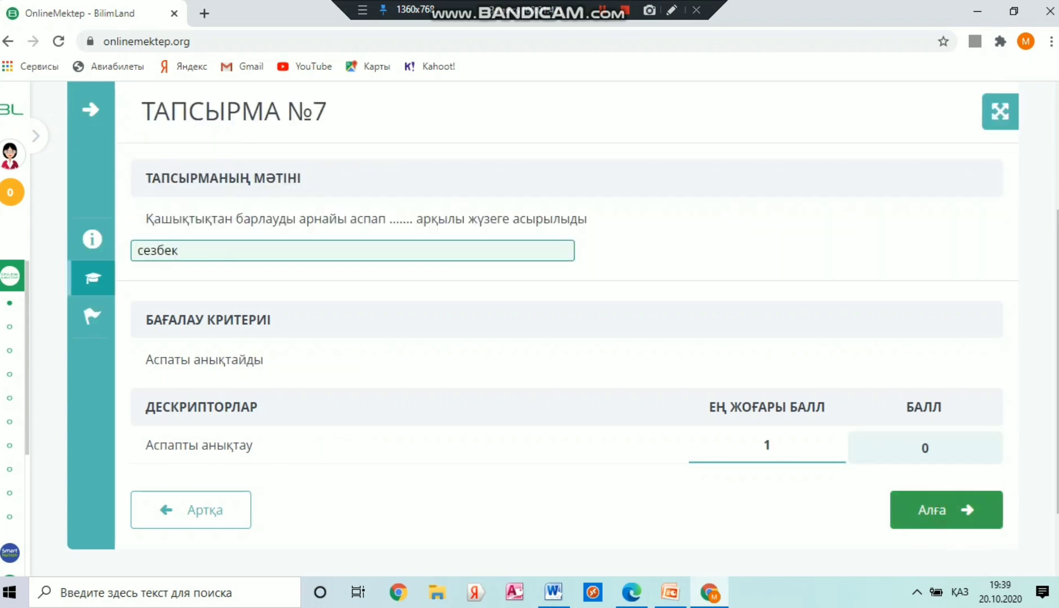
- Give the "сезбек" answer in task 7 a score of 1 and proceed to the БЖБ summary
{"action": "left_click", "coordinate": [925, 448]}
{"action": "key", "text": "BackSpace"}
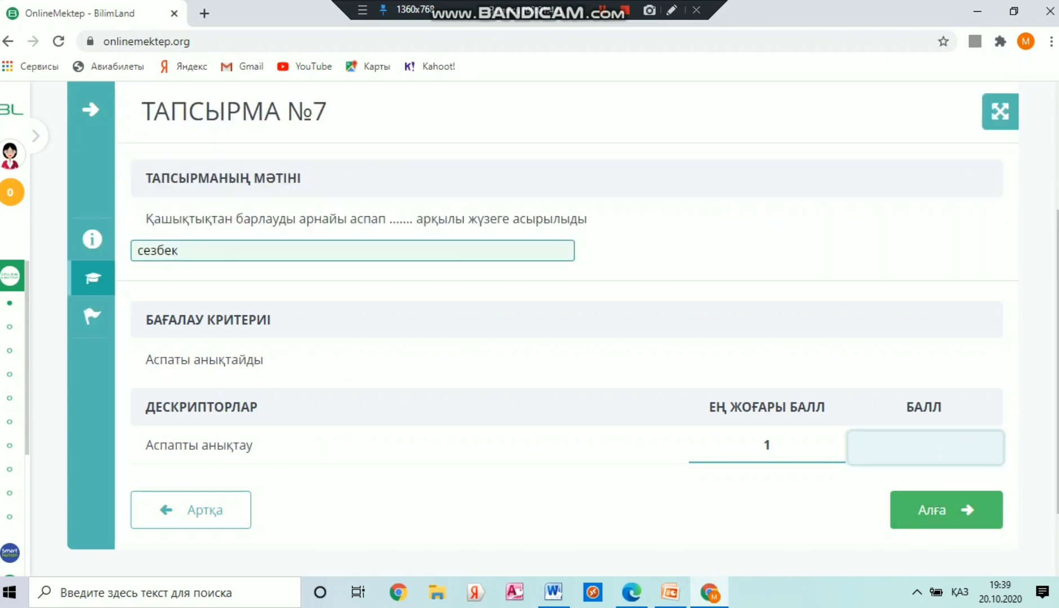
{"action": "type", "text": "1"}
{"action": "left_click", "coordinate": [946, 510]}
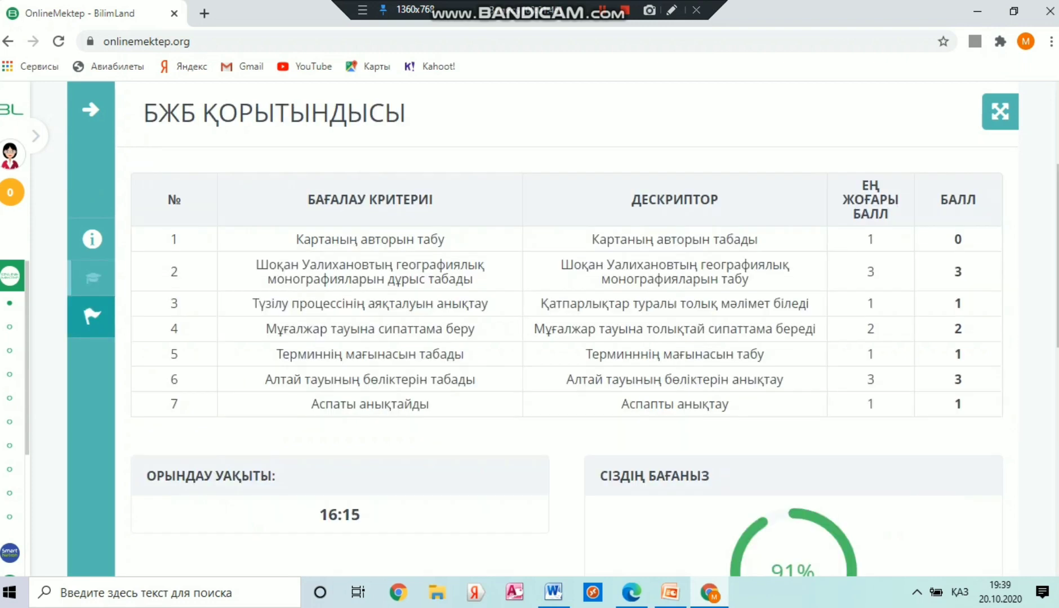
- Review the БЖБ results and write the feedback "1 сұрақты қарастыр" for the student
{"action": "scroll", "coordinate": [946, 509], "scroll_direction": "down", "scroll_amount": 3}
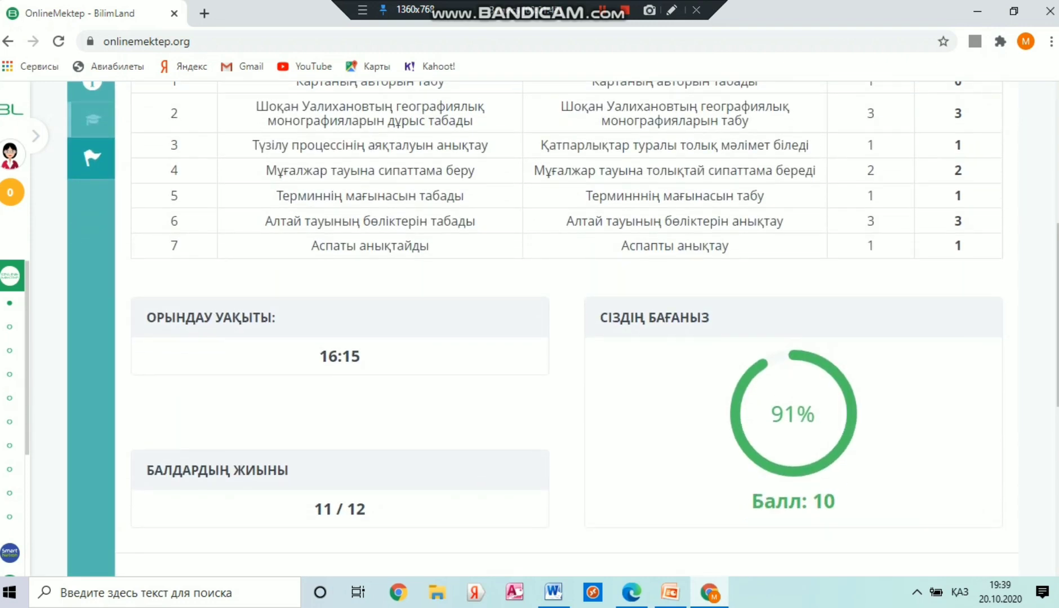
{"action": "scroll", "coordinate": [563, 326], "scroll_direction": "up", "scroll_amount": 3}
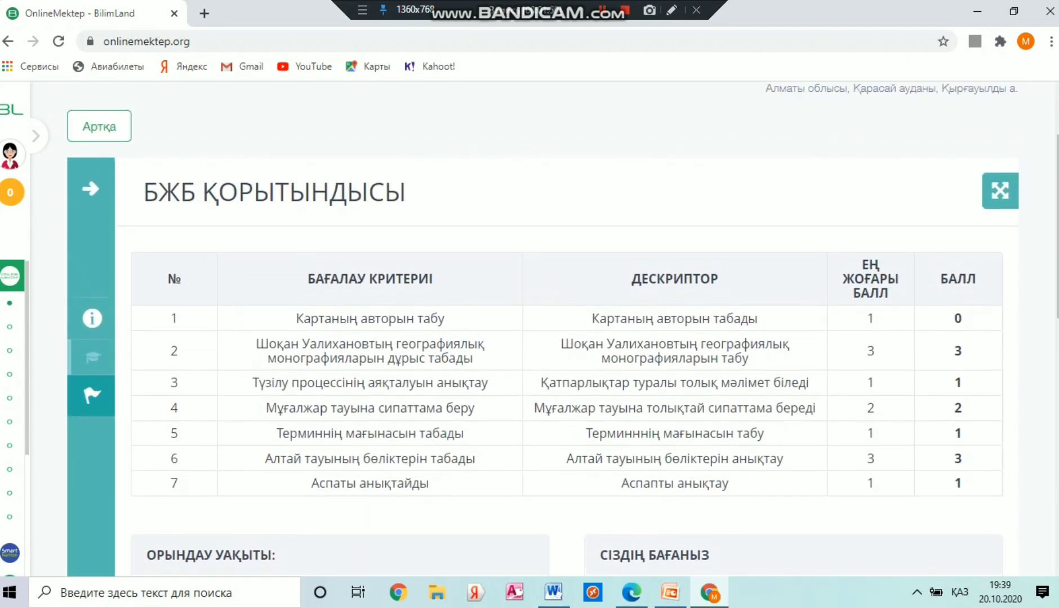
{"action": "scroll", "coordinate": [563, 327], "scroll_direction": "down", "scroll_amount": 1}
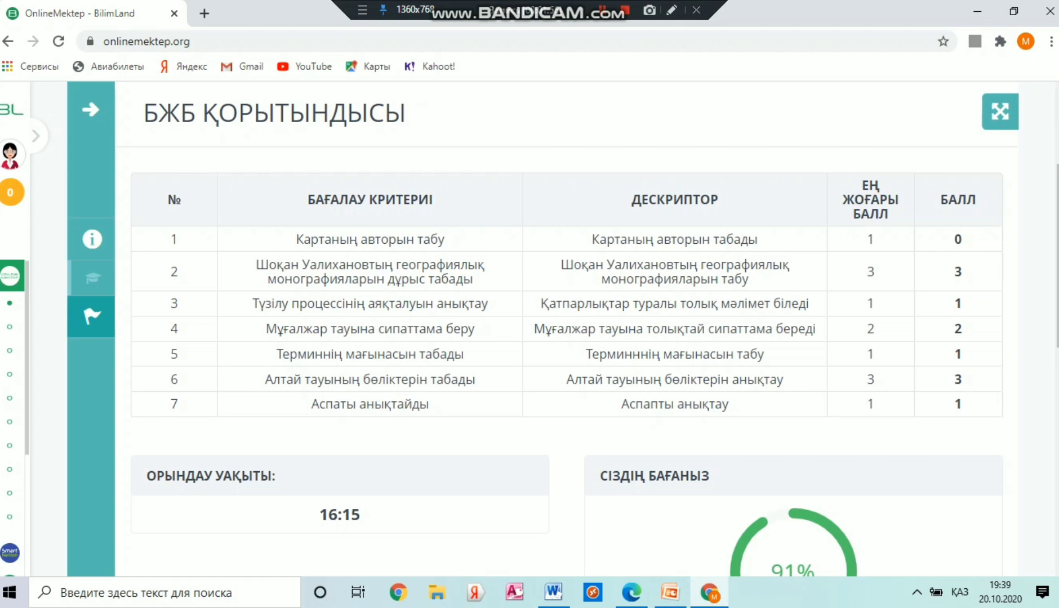
{"action": "scroll", "coordinate": [563, 327], "scroll_direction": "down", "scroll_amount": 4}
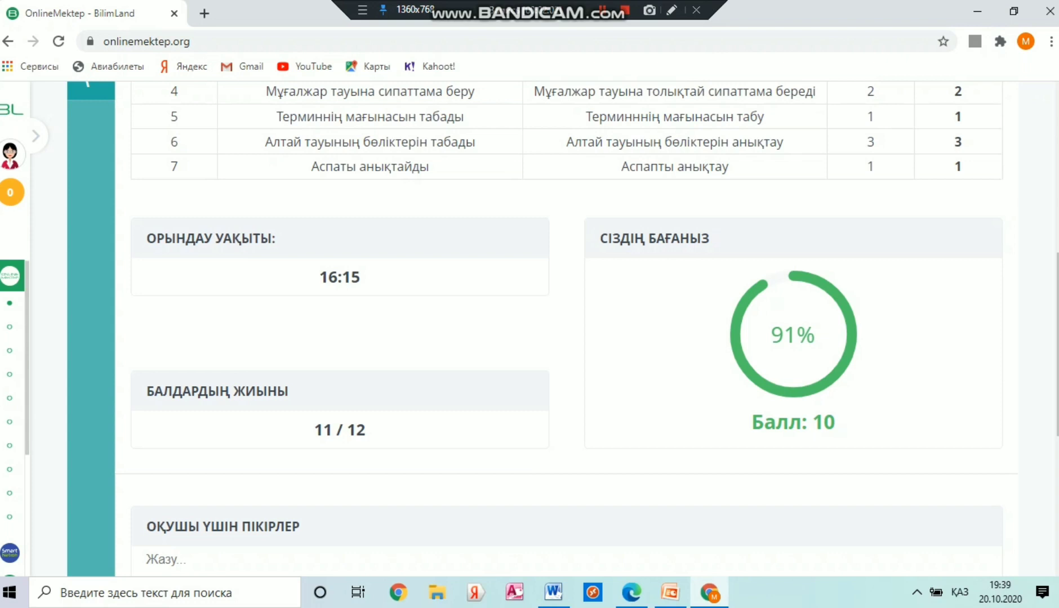
{"action": "scroll", "coordinate": [564, 327], "scroll_direction": "down", "scroll_amount": 1}
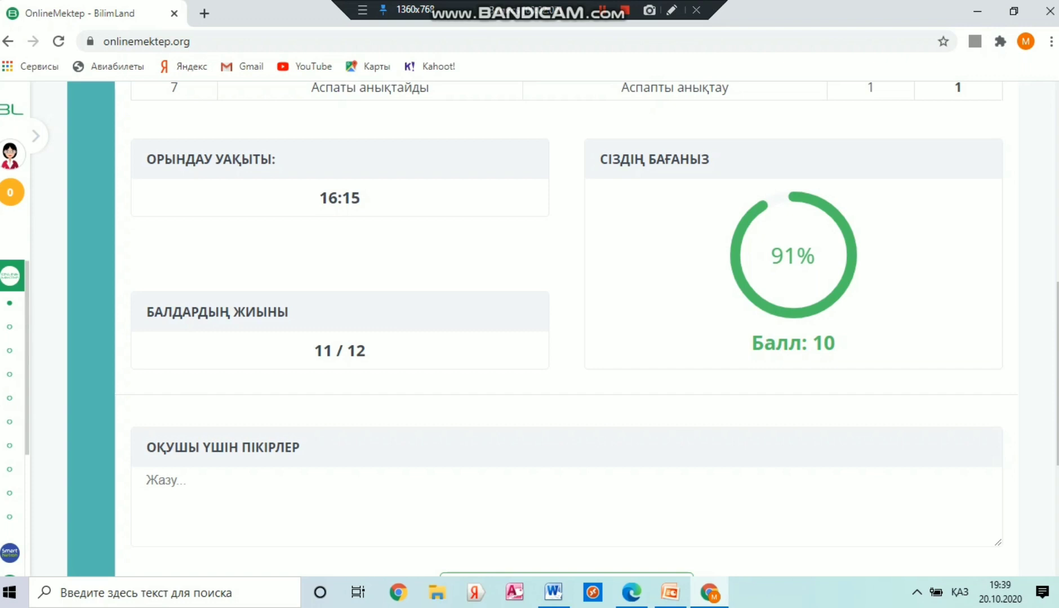
{"action": "scroll", "coordinate": [183, 325], "scroll_direction": "down", "scroll_amount": 2}
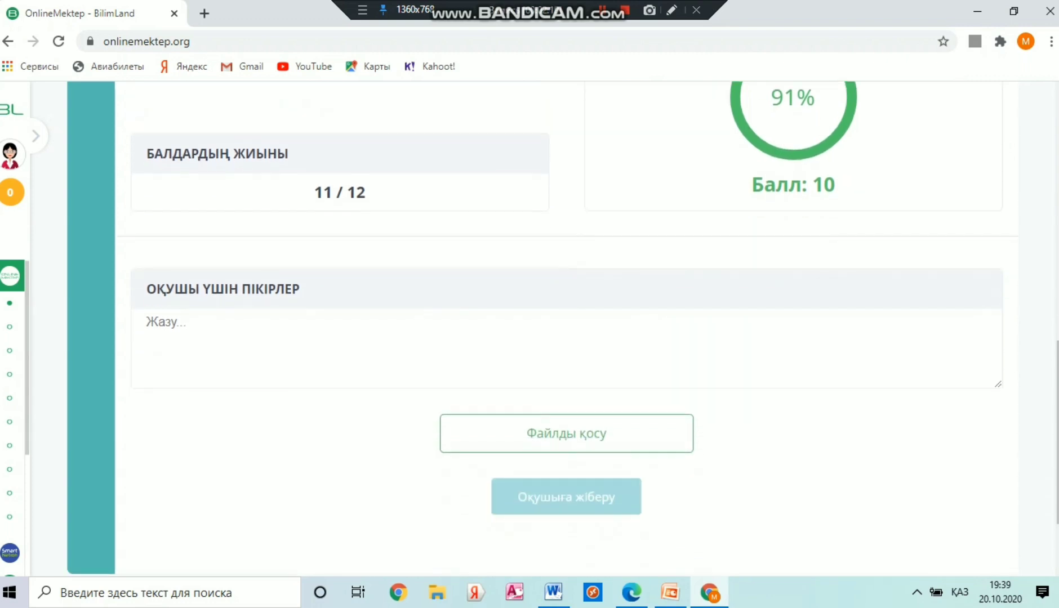
{"action": "left_click", "coordinate": [183, 325]}
{"action": "type", "text": "1 с"}
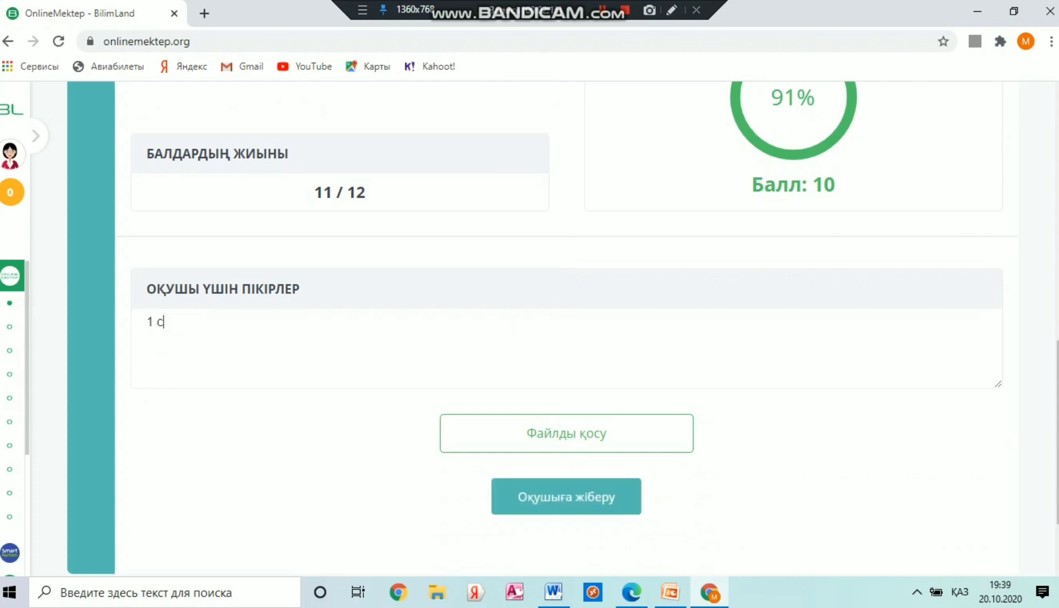
{"action": "type", "text": "ұрақты қарастыр"}
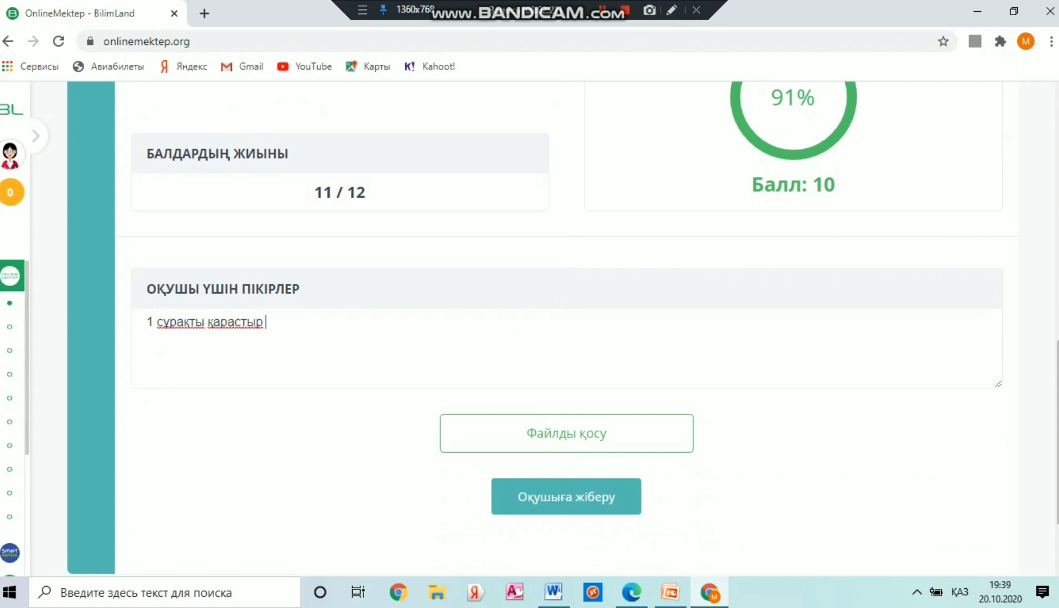
{"action": "scroll", "coordinate": [542, 329], "scroll_direction": "down", "scroll_amount": 2}
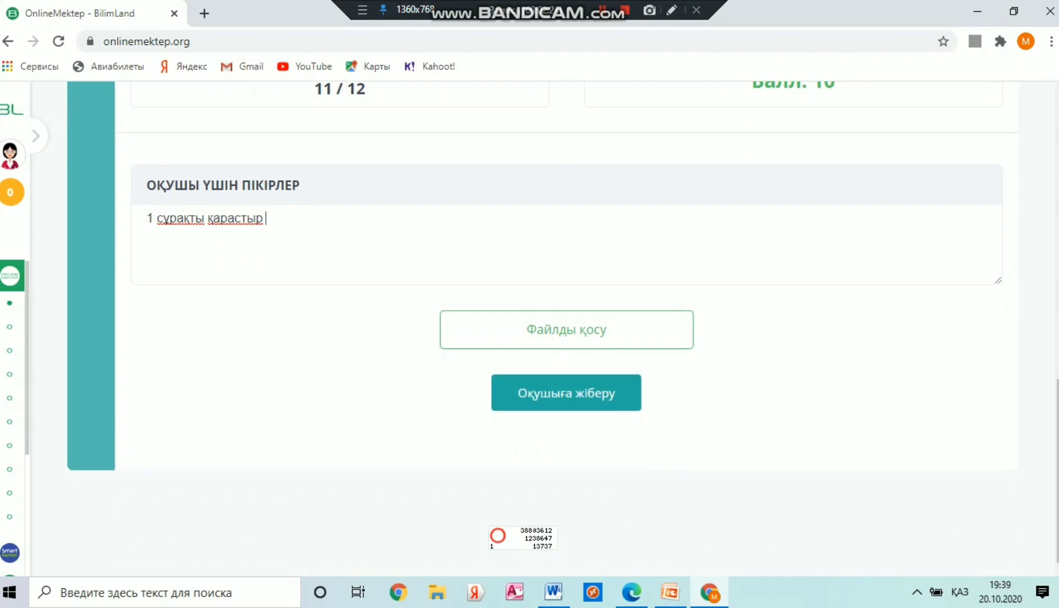
- Send the БЖБ result with the written feedback to the student
{"action": "left_click", "coordinate": [575, 394]}
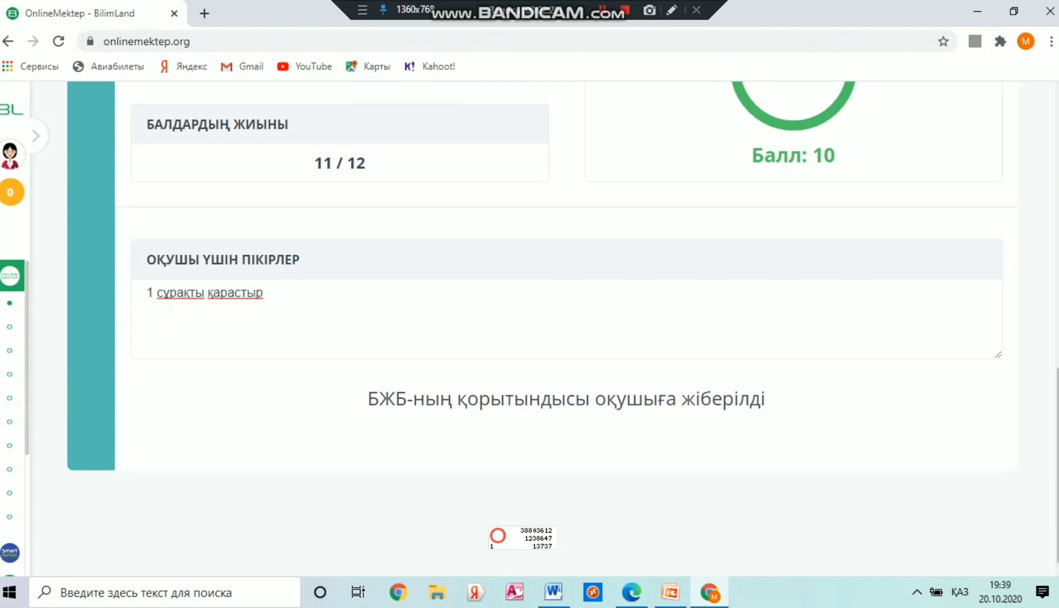
{"action": "scroll", "coordinate": [542, 327], "scroll_direction": "up", "scroll_amount": 5}
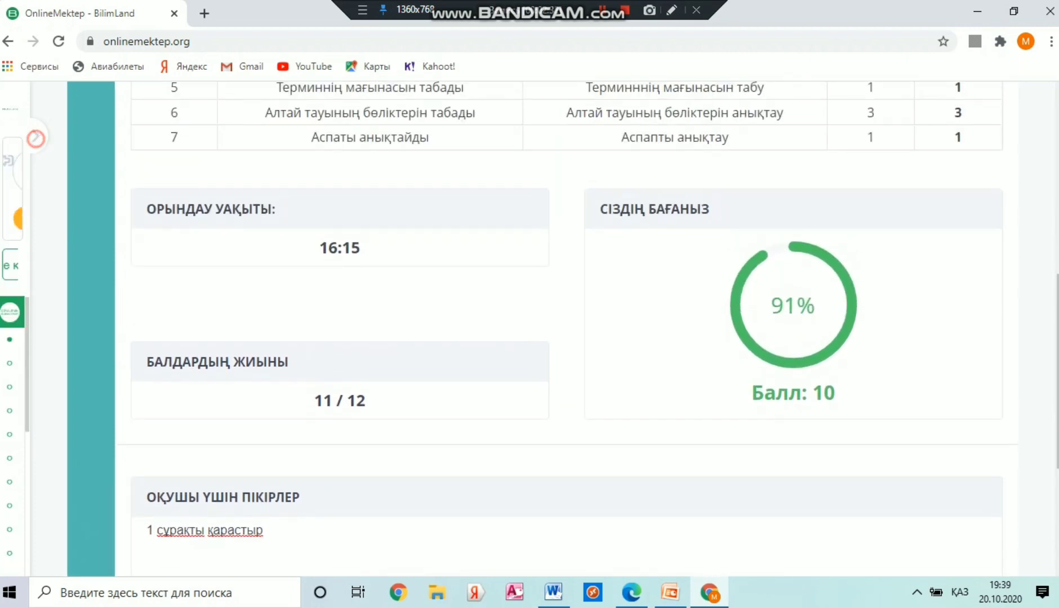
- Go to the БЖБ/ТЖБ list and open the 9th-grade geography БЖБ for viewing at its lesson overview
{"action": "mouse_move", "coordinate": [11, 282]}
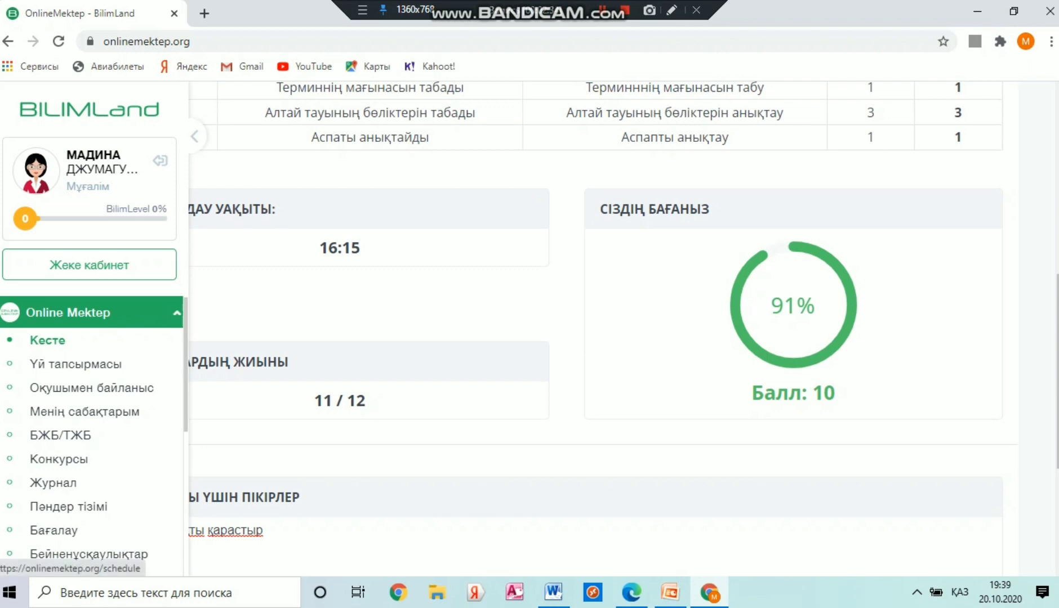
{"action": "left_click", "coordinate": [60, 435]}
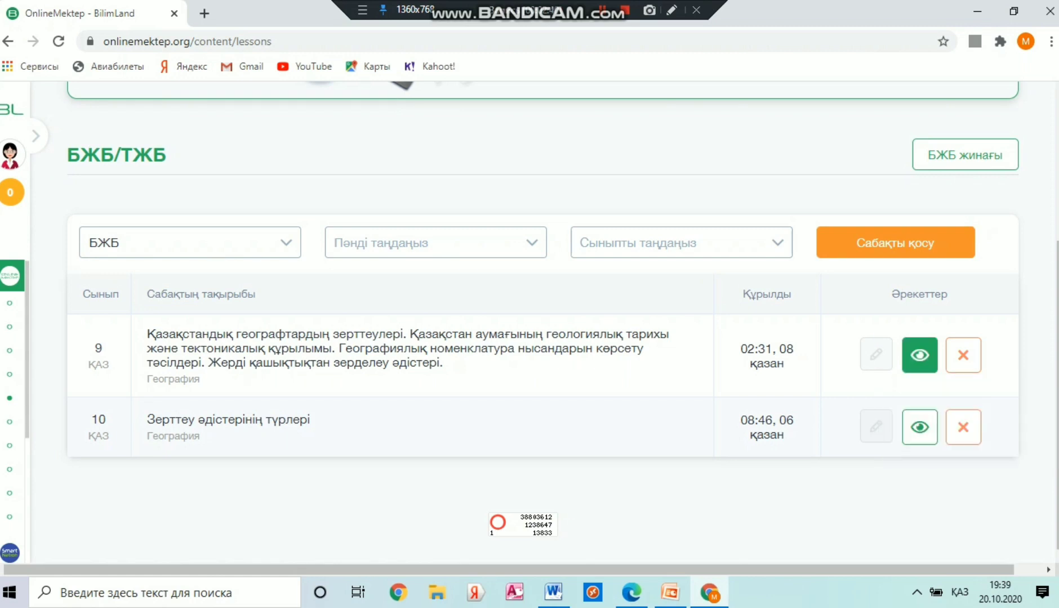
{"action": "left_click", "coordinate": [919, 355]}
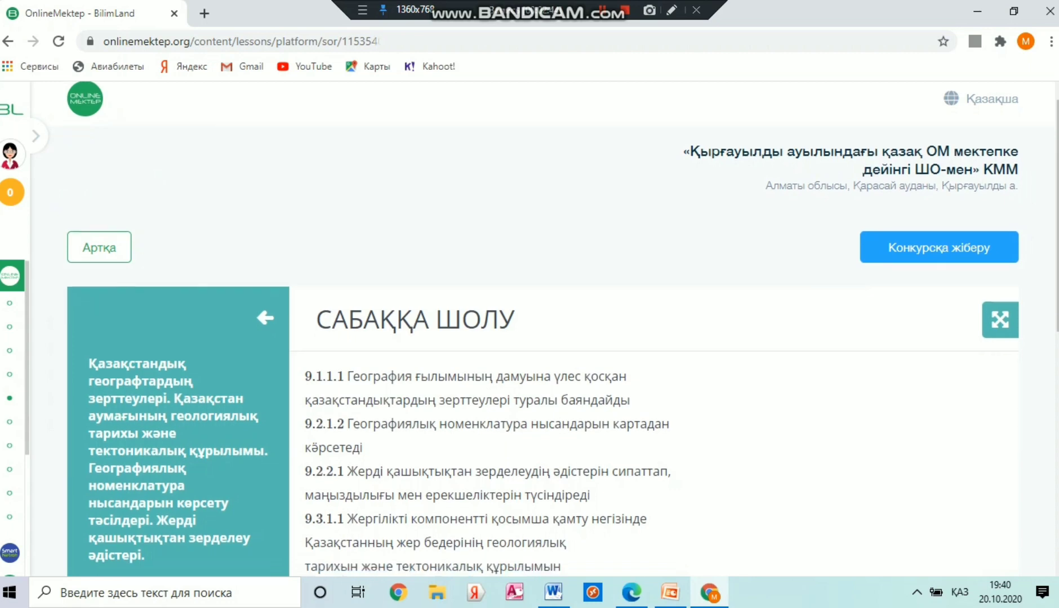
{"action": "scroll", "coordinate": [541, 327], "scroll_direction": "up", "scroll_amount": 1}
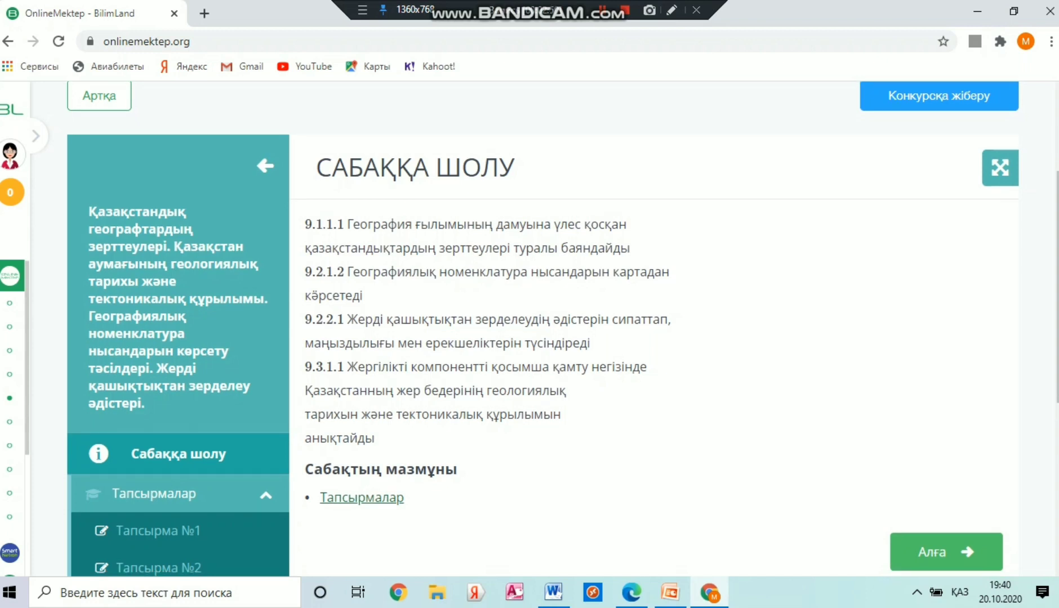
{"action": "scroll", "coordinate": [535, 327], "scroll_direction": "down", "scroll_amount": 2}
{"action": "scroll", "coordinate": [535, 326], "scroll_direction": "up", "scroll_amount": 2}
- Open task 1 of the БЖБ and examine its question, answer options, assessment criterion and descriptor
{"action": "left_click", "coordinate": [945, 556]}
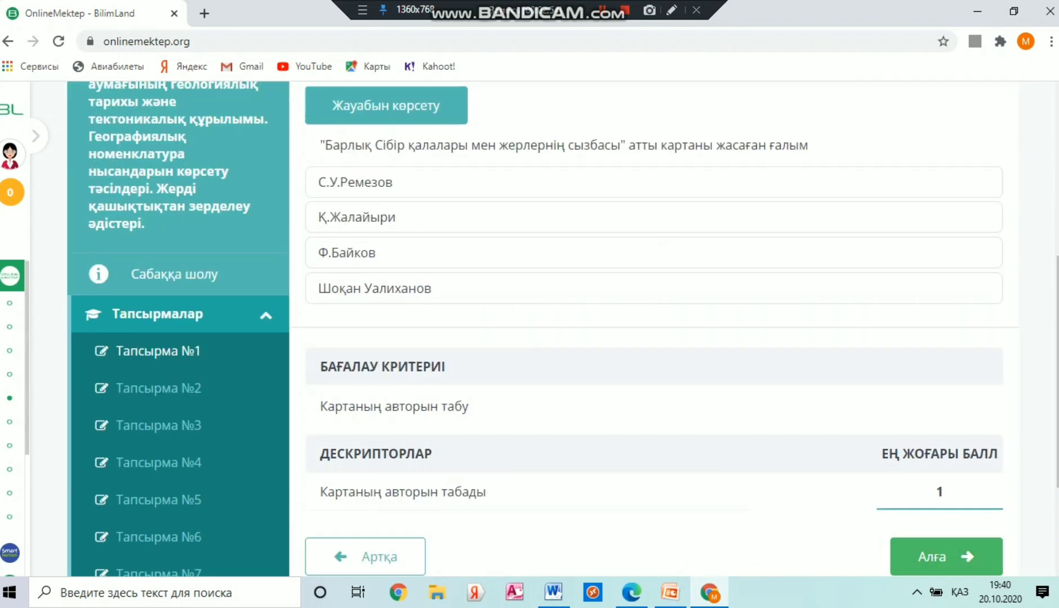
{"action": "scroll", "coordinate": [540, 329], "scroll_direction": "down", "scroll_amount": 3}
{"action": "scroll", "coordinate": [540, 329], "scroll_direction": "up", "scroll_amount": 3}
{"action": "scroll", "coordinate": [540, 330], "scroll_direction": "down", "scroll_amount": 2}
{"action": "scroll", "coordinate": [541, 329], "scroll_direction": "up", "scroll_amount": 2}
{"action": "scroll", "coordinate": [946, 507], "scroll_direction": "down", "scroll_amount": 2}
- Page through tasks 2 to 7 of the БЖБ, viewing their questions, criteria and maximum scores
{"action": "left_click", "coordinate": [946, 478]}
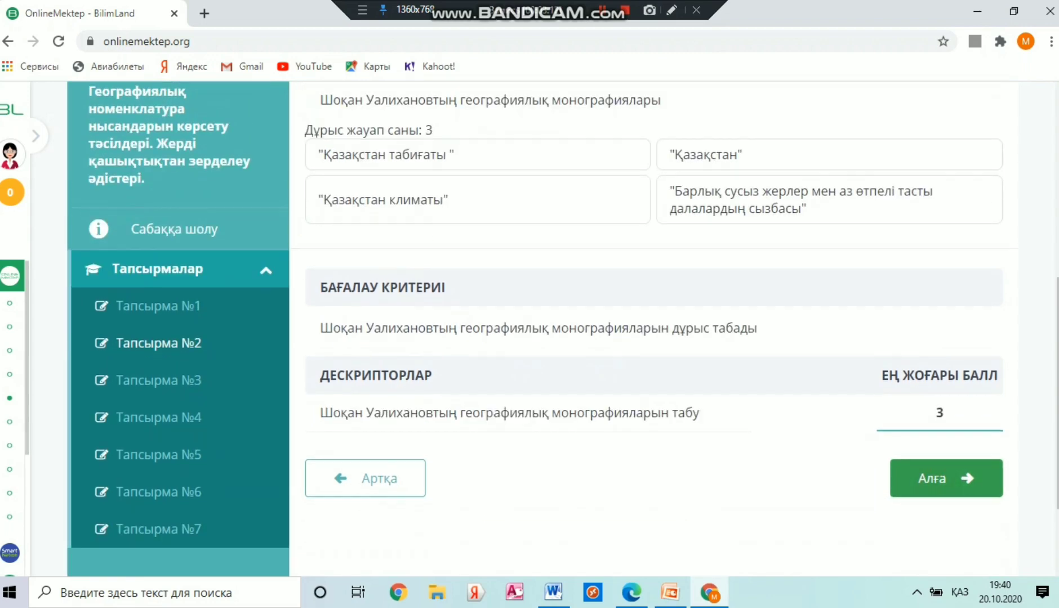
{"action": "scroll", "coordinate": [946, 478], "scroll_direction": "down", "scroll_amount": 3}
{"action": "left_click", "coordinate": [946, 478]}
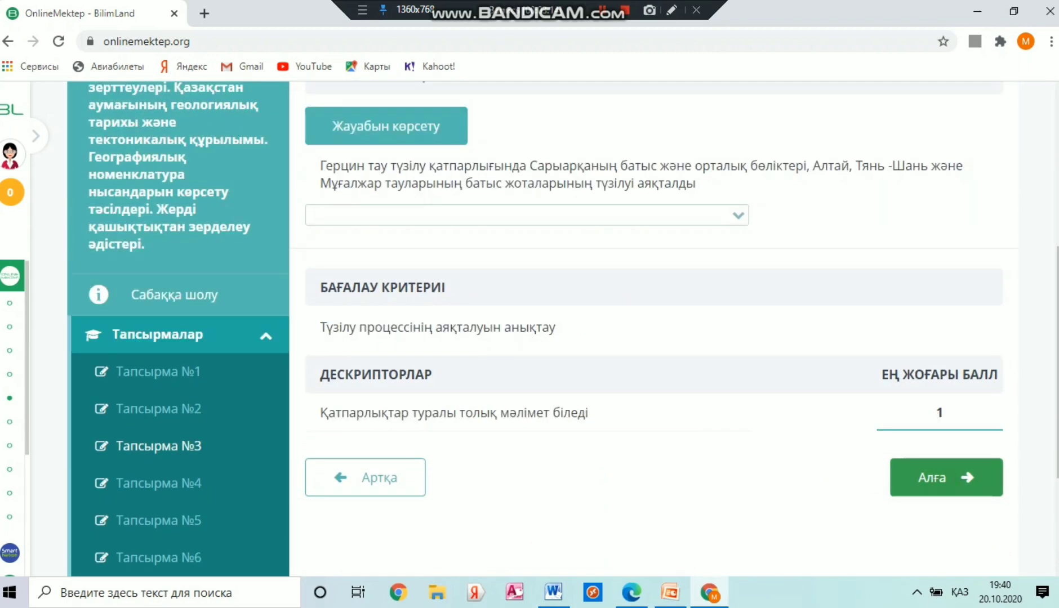
{"action": "left_click", "coordinate": [942, 549]}
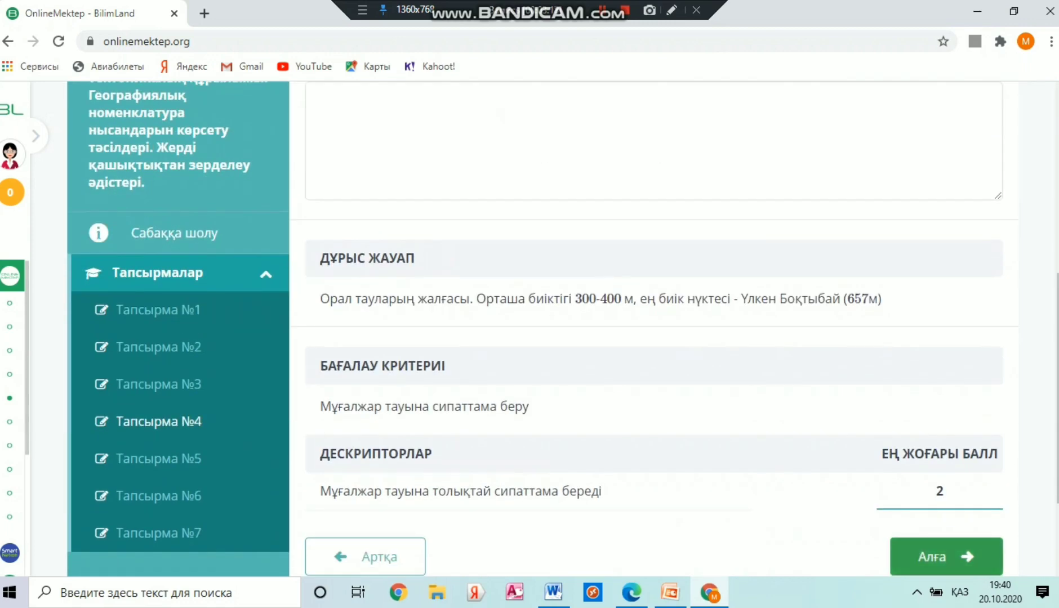
{"action": "left_click", "coordinate": [941, 556]}
{"action": "left_click", "coordinate": [944, 319]}
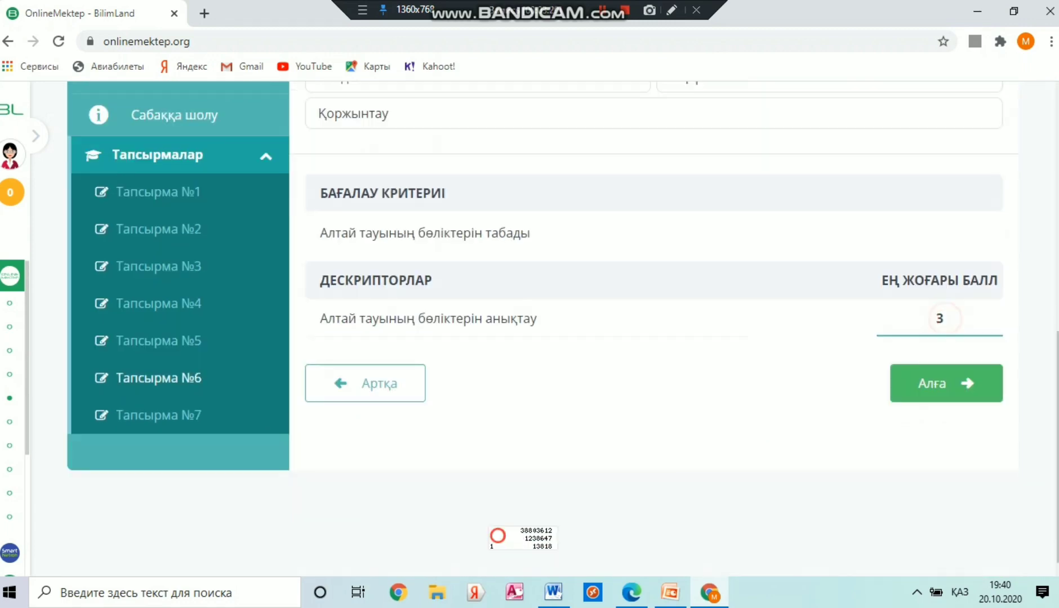
{"action": "left_click", "coordinate": [945, 380]}
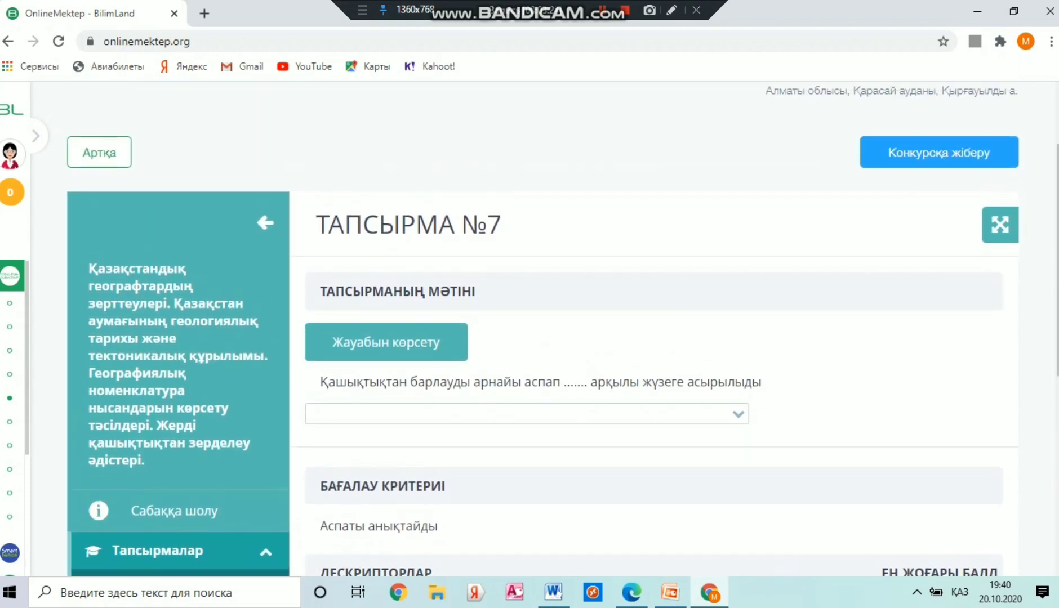
- Expand the site's main navigation to leave the БЖБ preview
{"action": "left_click", "coordinate": [35, 136]}
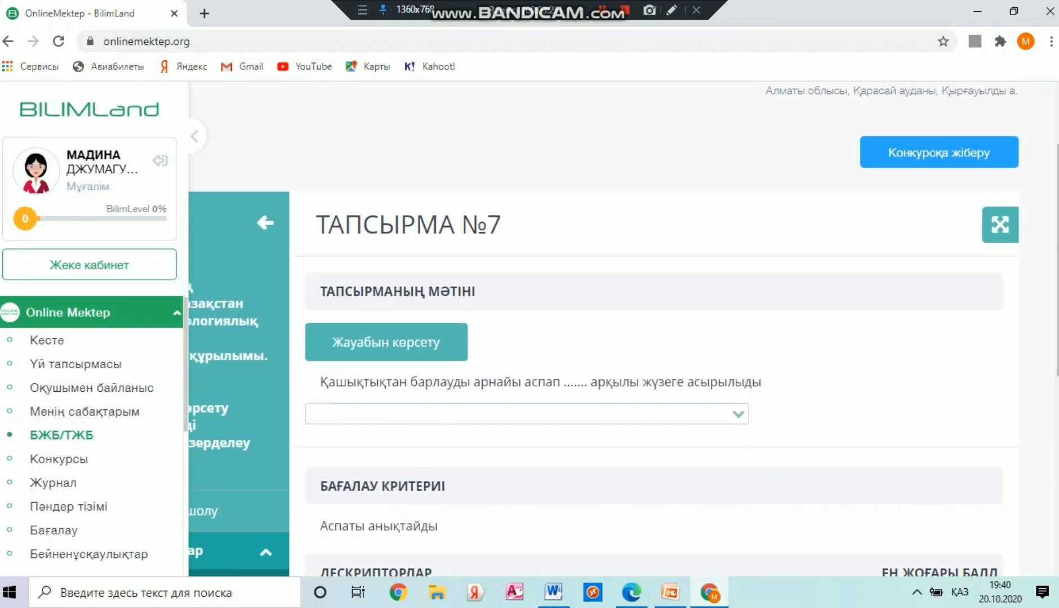